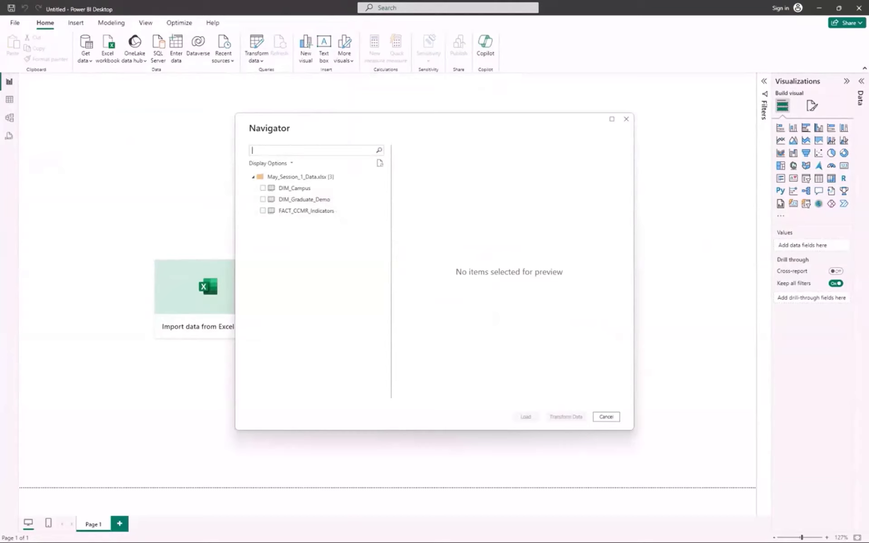
Select the DIM_Campus, DIM_Graduate_Demo and FACT_CCMR_Indicators tables from the workbook and open them for transformation in Power Query Editor.
{"action": "left_click", "coordinate": [262, 188]}
{"action": "left_click", "coordinate": [262, 199]}
{"action": "left_click", "coordinate": [263, 210]}
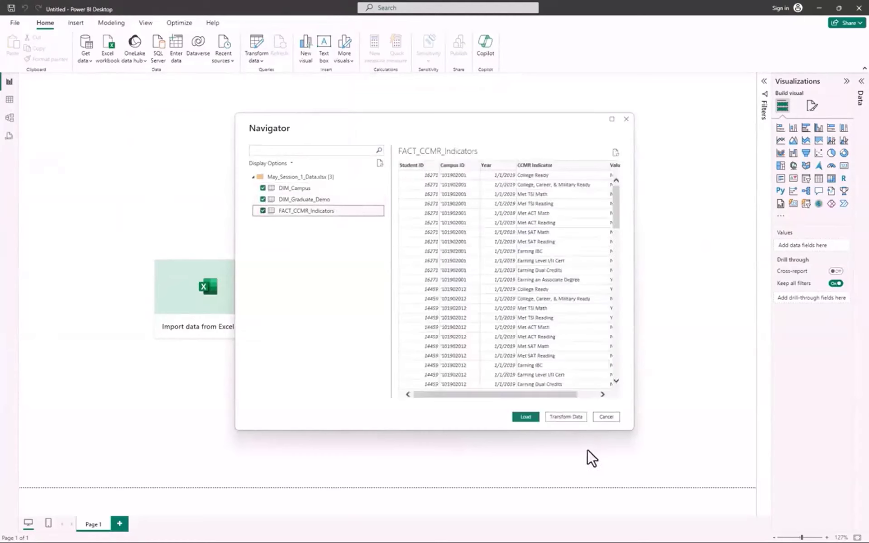
{"action": "left_click", "coordinate": [563, 416]}
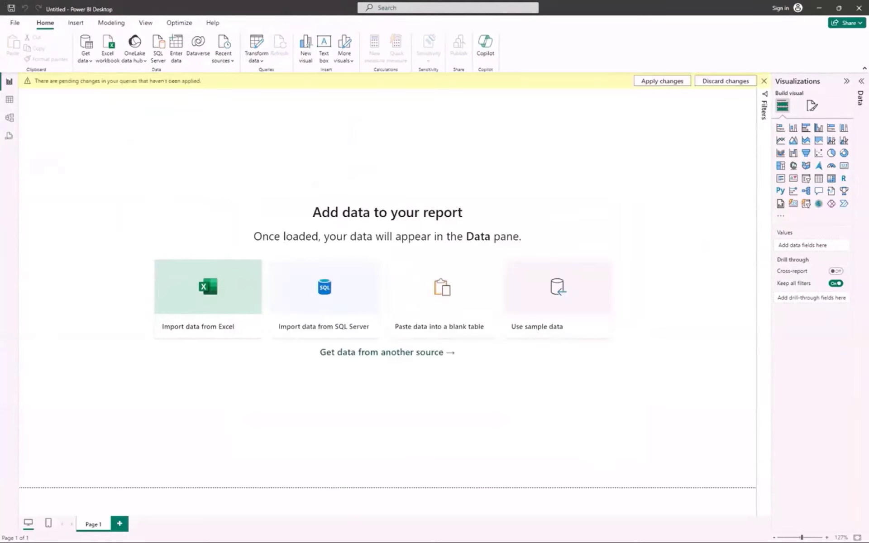
{"action": "left_click_drag", "start_coordinate": [0, 76], "coordinate": [542, 45]}
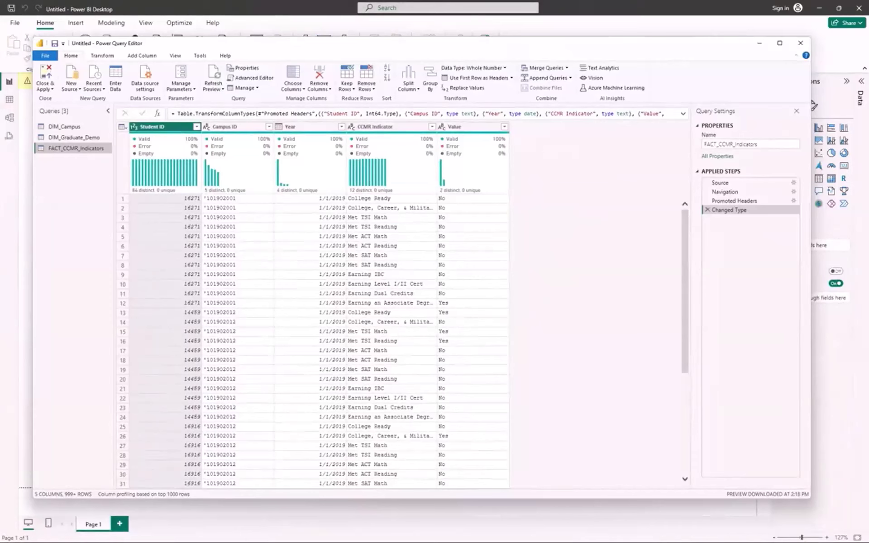
Remove blank rows from the FACT_CCMR_Indicators query and from the DIM_Graduate_Demo query.
{"action": "left_click", "coordinate": [367, 85]}
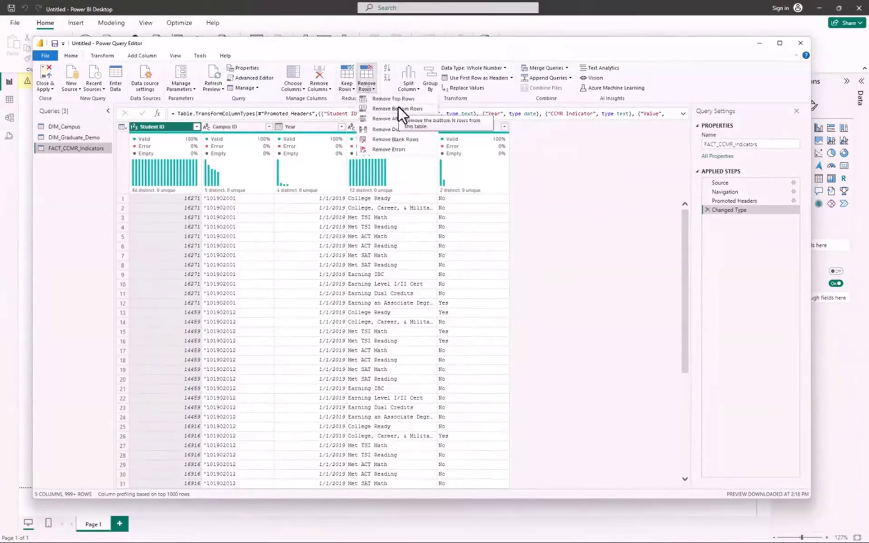
{"action": "left_click", "coordinate": [398, 139]}
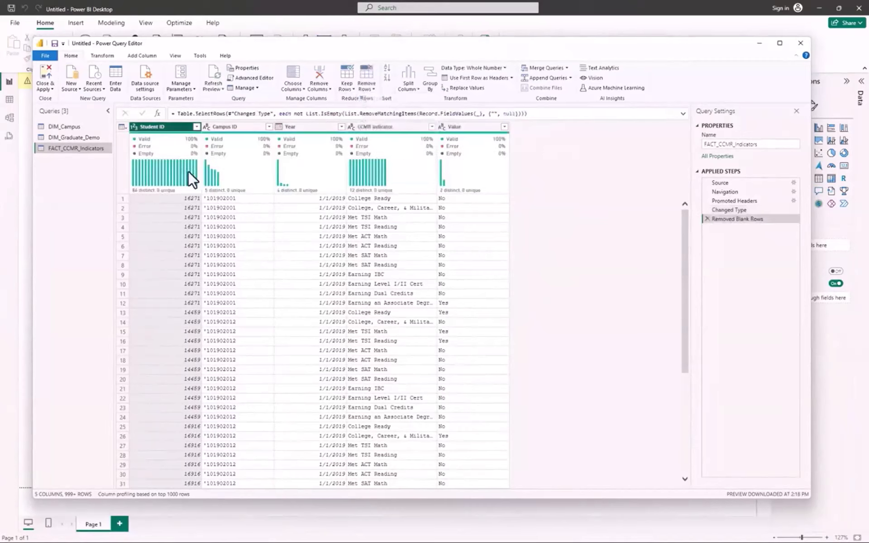
{"action": "left_click", "coordinate": [77, 128]}
{"action": "left_click", "coordinate": [94, 138]}
{"action": "left_click", "coordinate": [366, 86]}
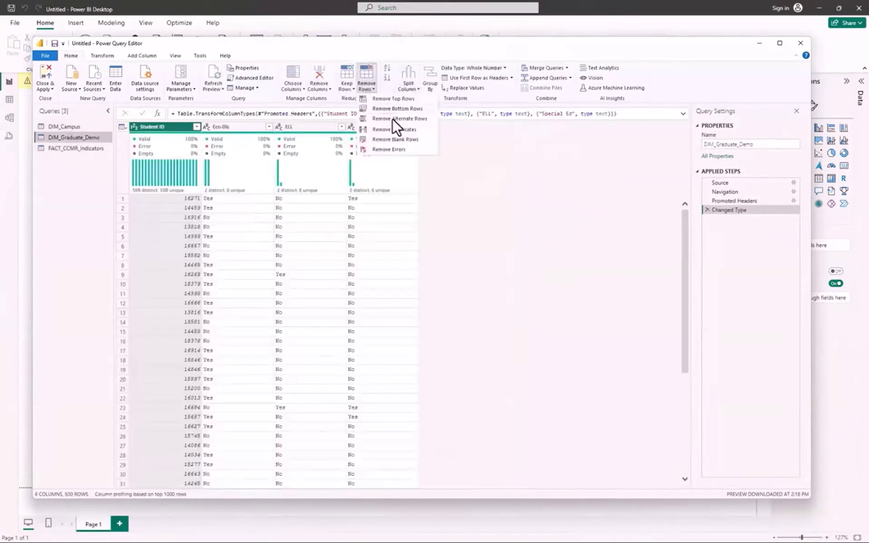
{"action": "left_click", "coordinate": [389, 140]}
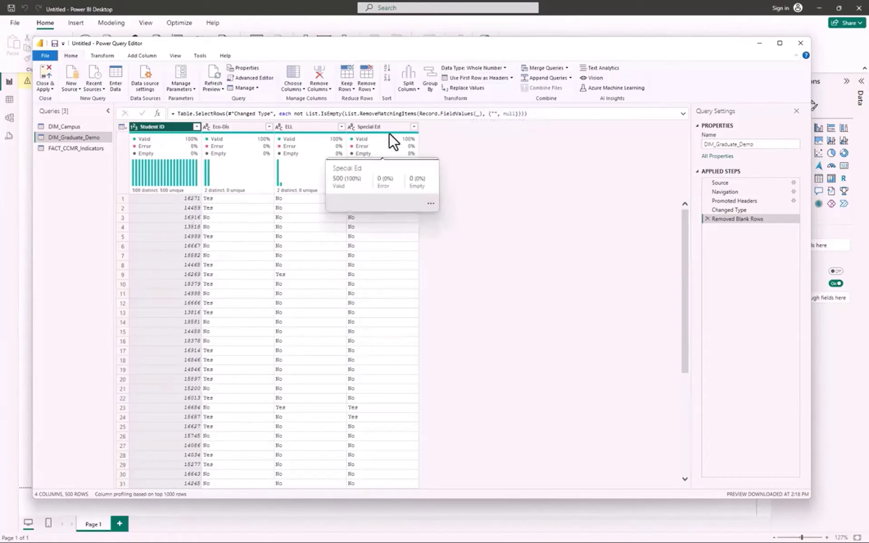
Promote the first row of the DIM_Campus query to headers, and close and apply the query changes.
{"action": "left_click", "coordinate": [93, 147]}
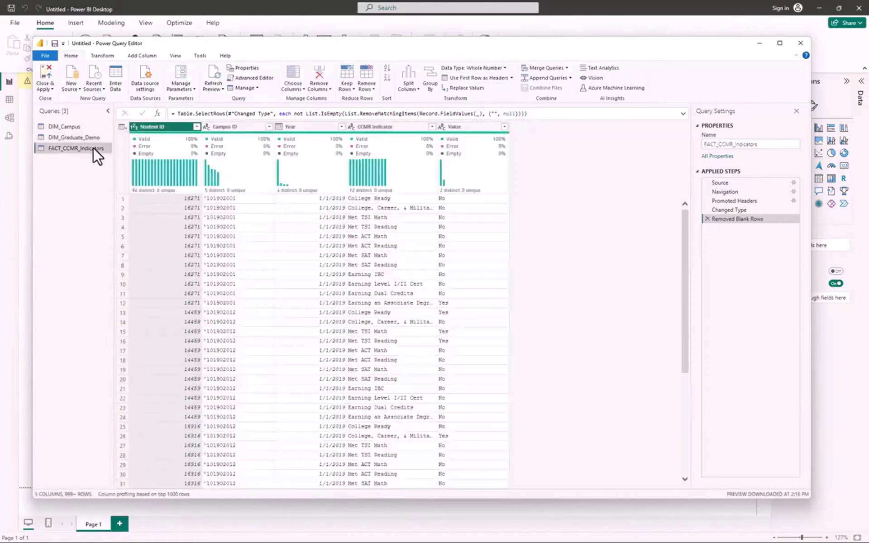
{"action": "left_click", "coordinate": [69, 125]}
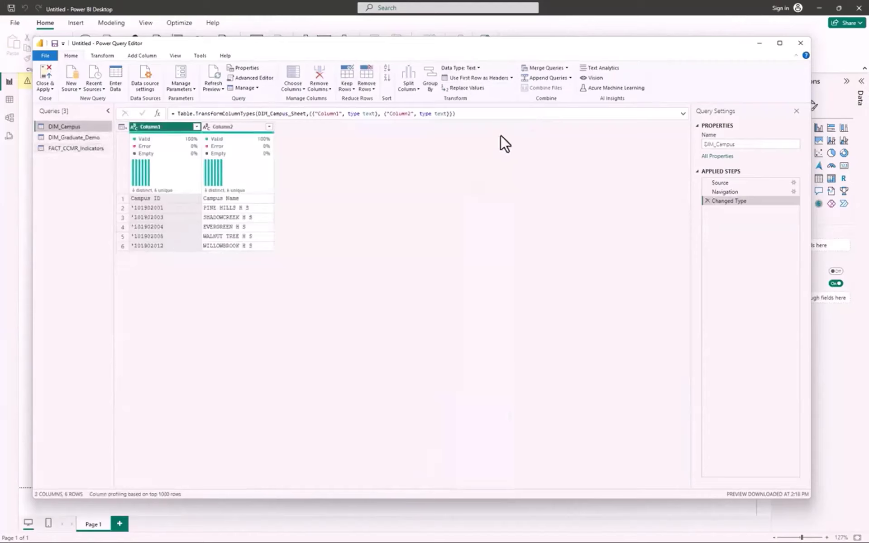
{"action": "left_click", "coordinate": [477, 78]}
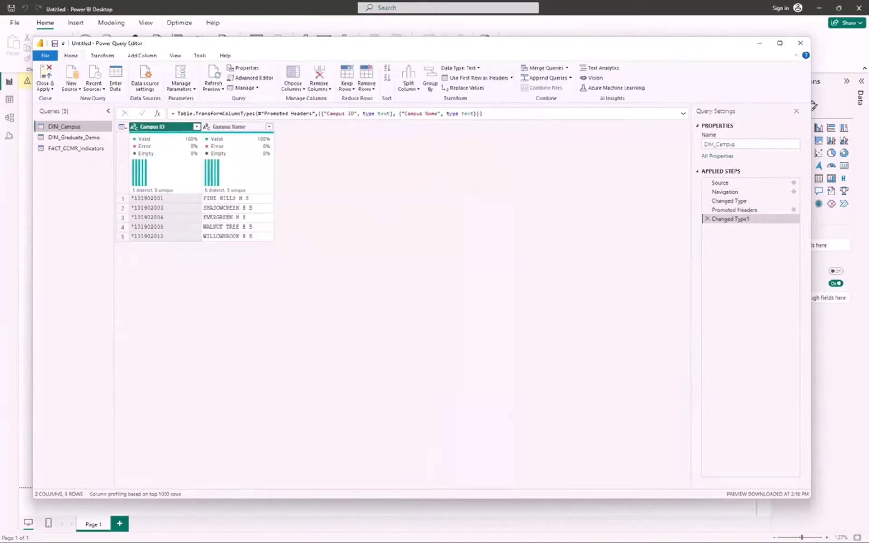
{"action": "left_click", "coordinate": [48, 69]}
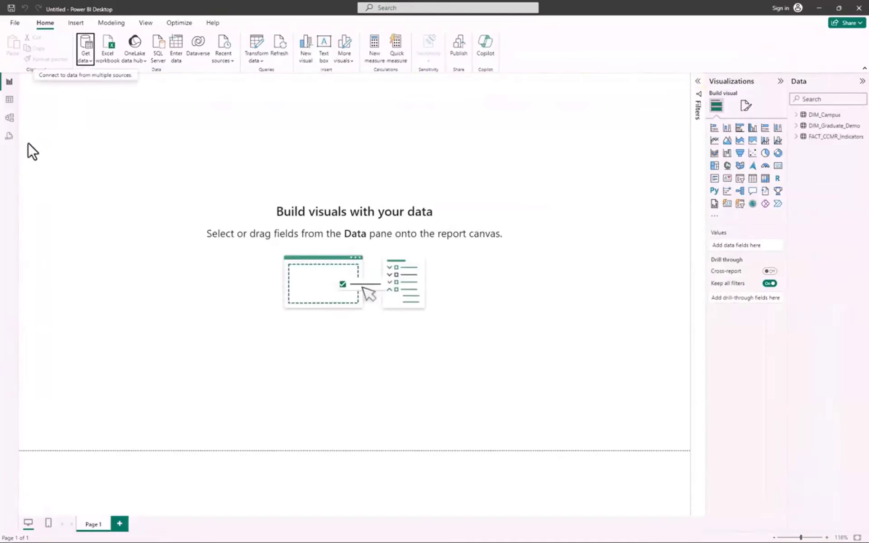
Arrange the tables in the model view with FACT_CCMR_Indicators below and between DIM_Graduate_Demo and DIM_Campus.
{"action": "left_click", "coordinate": [10, 125]}
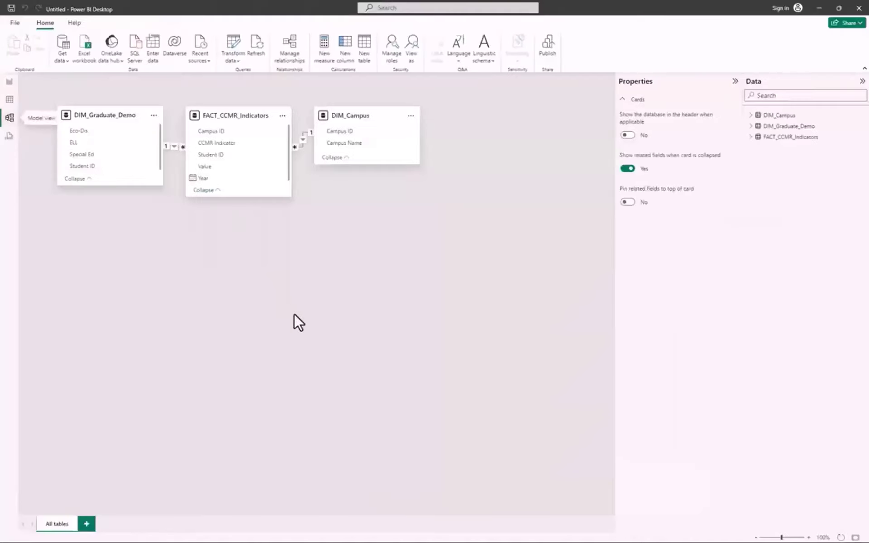
{"action": "left_click_drag", "start_coordinate": [343, 117], "coordinate": [460, 124]}
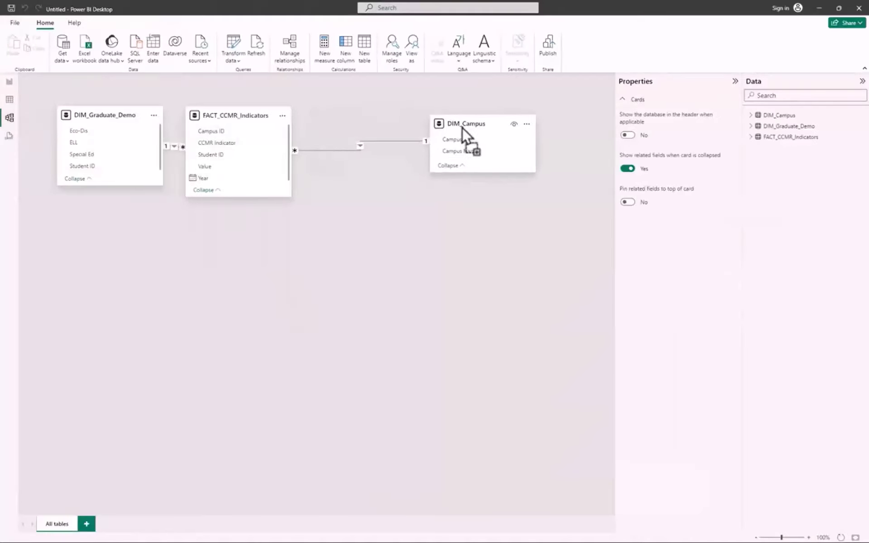
{"action": "left_click_drag", "start_coordinate": [229, 115], "coordinate": [295, 282]}
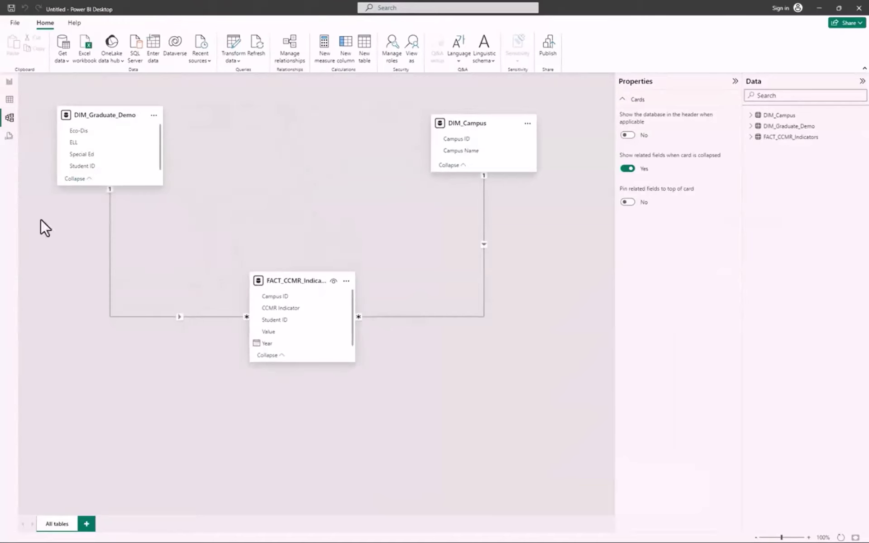
Set the date format of the Year column in FACT_CCMR_Indicators to 2001 (yyyy) and return to the report view.
{"action": "left_click", "coordinate": [9, 101]}
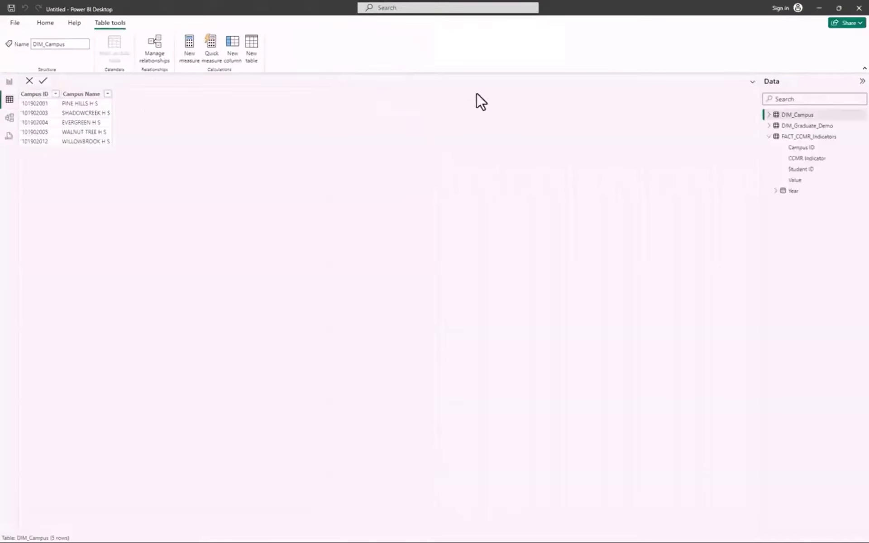
{"action": "left_click", "coordinate": [799, 139]}
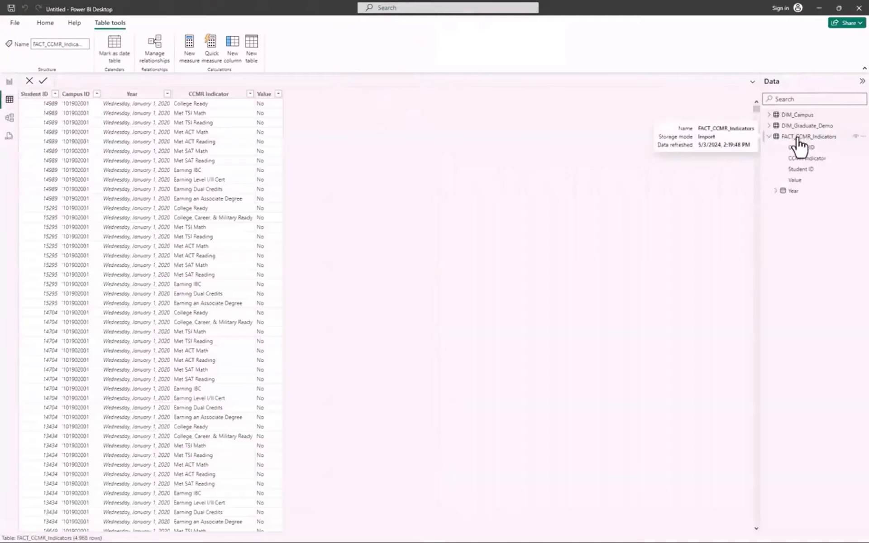
{"action": "left_click", "coordinate": [128, 95]}
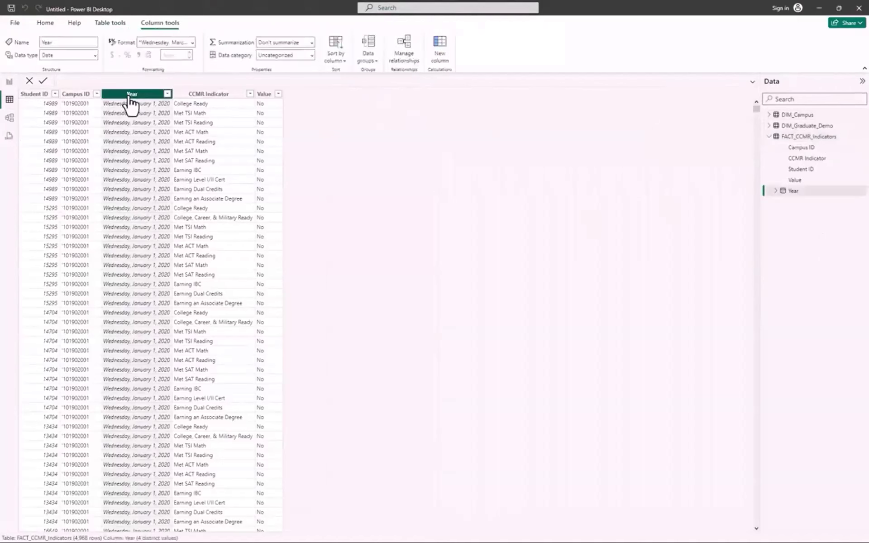
{"action": "left_click", "coordinate": [193, 43]}
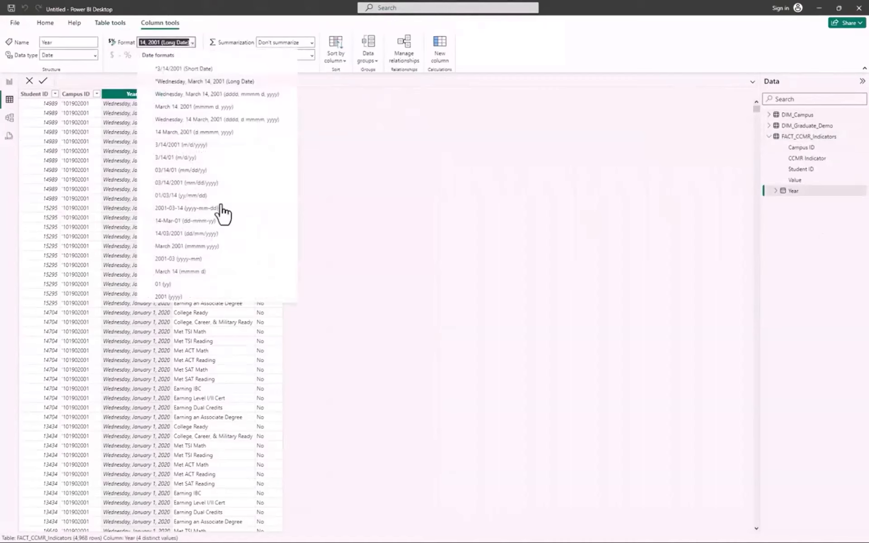
{"action": "left_click", "coordinate": [161, 297]}
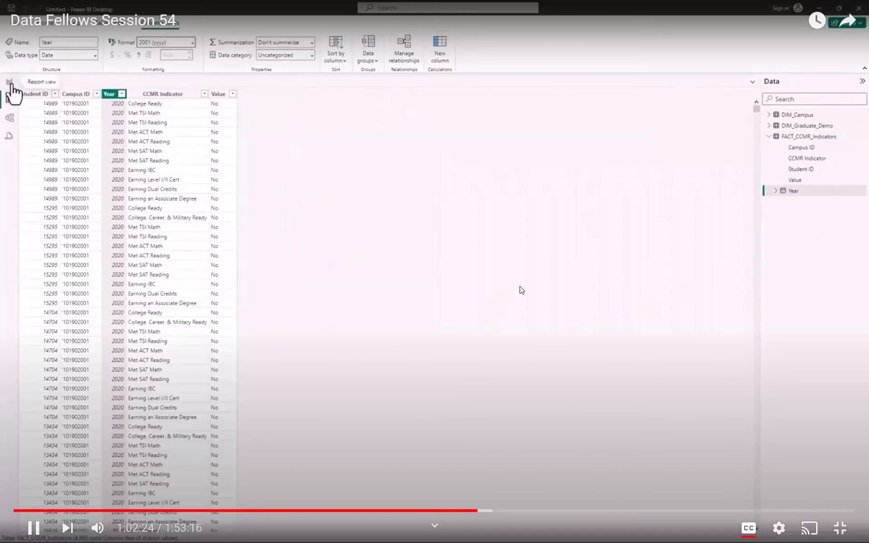
{"action": "left_click", "coordinate": [9, 82]}
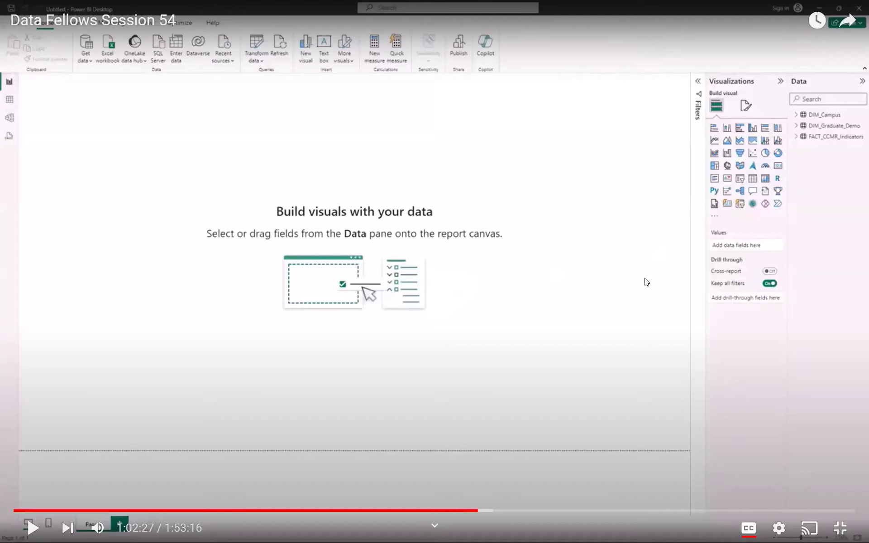
Leave the full-screen video, switch to Power BI Desktop and connect to the Excel workbook May_Session_1_Data.
{"action": "key", "text": "Escape"}
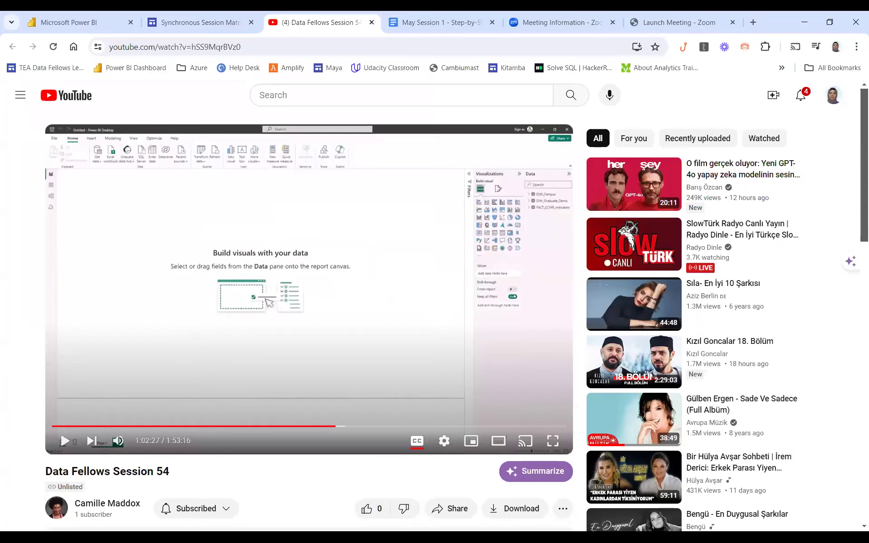
{"action": "key", "text": "alt+Tab"}
{"action": "left_click", "coordinate": [109, 86]}
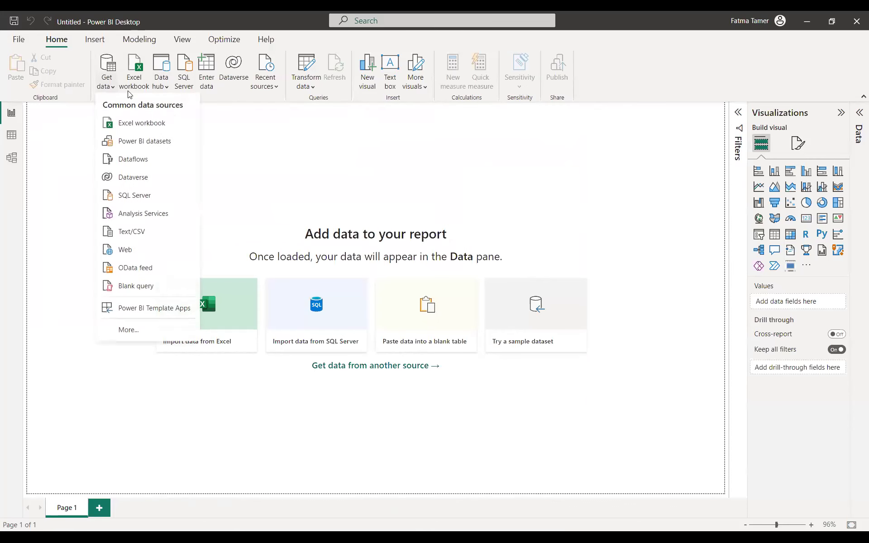
{"action": "left_click", "coordinate": [135, 123]}
{"action": "left_click", "coordinate": [155, 93]}
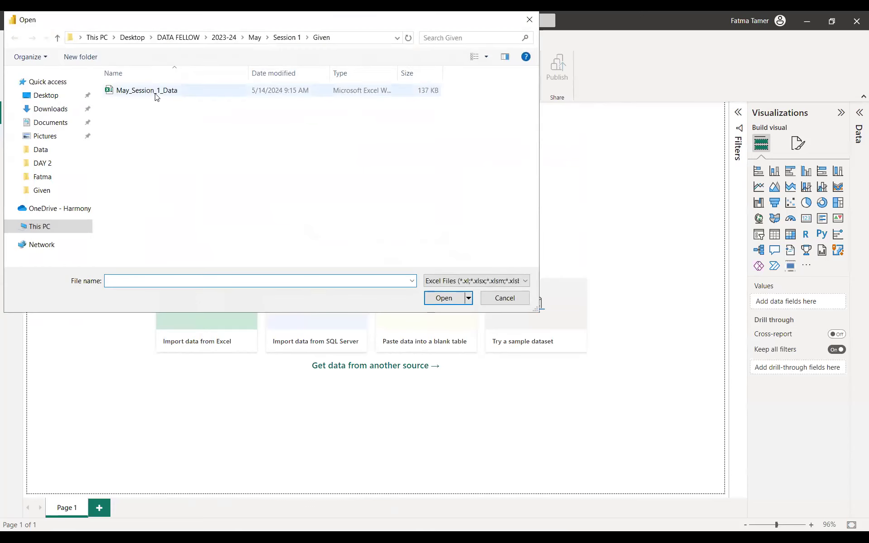
{"action": "left_click", "coordinate": [438, 300]}
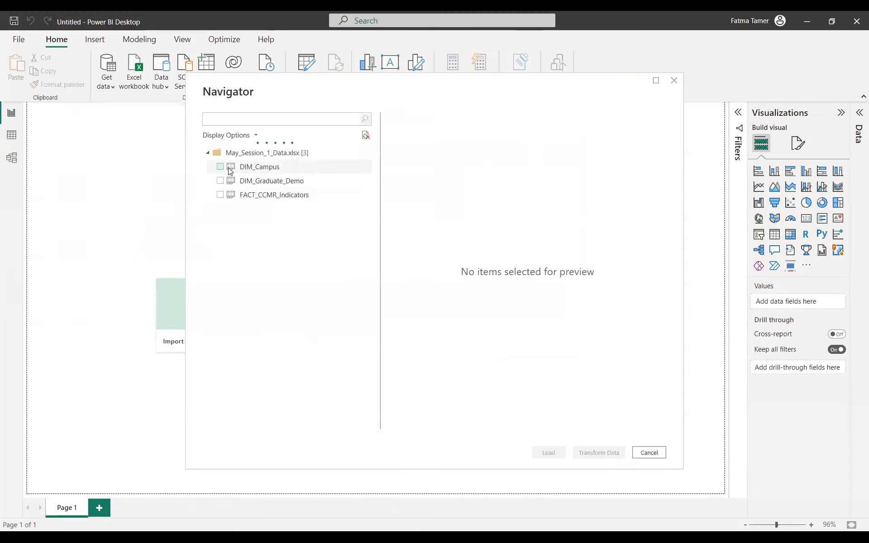
Select all three tables, DIM_Campus, DIM_Graduate_Demo and FACT_CCMR_Indicators, and send them to data transformation.
{"action": "left_click", "coordinate": [220, 167]}
{"action": "left_click", "coordinate": [221, 180]}
{"action": "left_click", "coordinate": [220, 195]}
{"action": "left_click", "coordinate": [596, 453]}
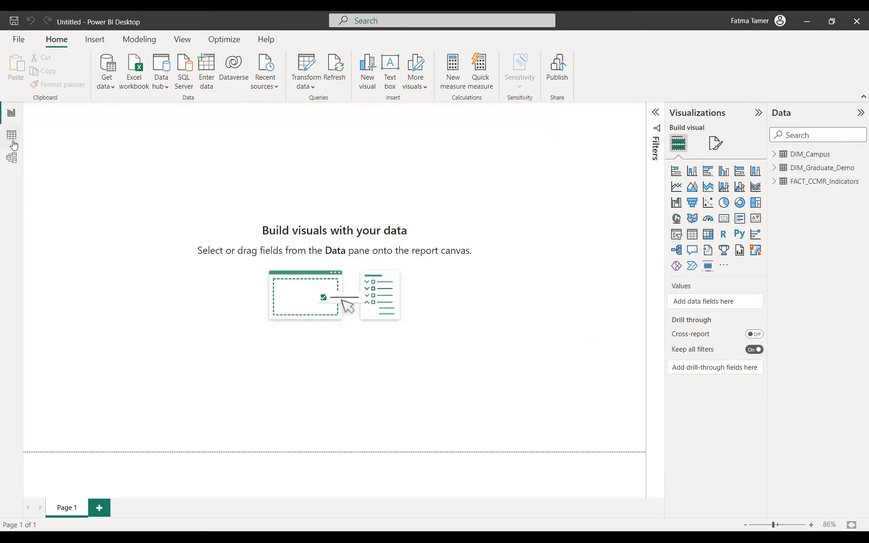
Format the Year column of FACT_CCMR_Indicators as 2001 (yyyy) and check its filter values, keeping all years selected.
{"action": "left_click", "coordinate": [12, 143]}
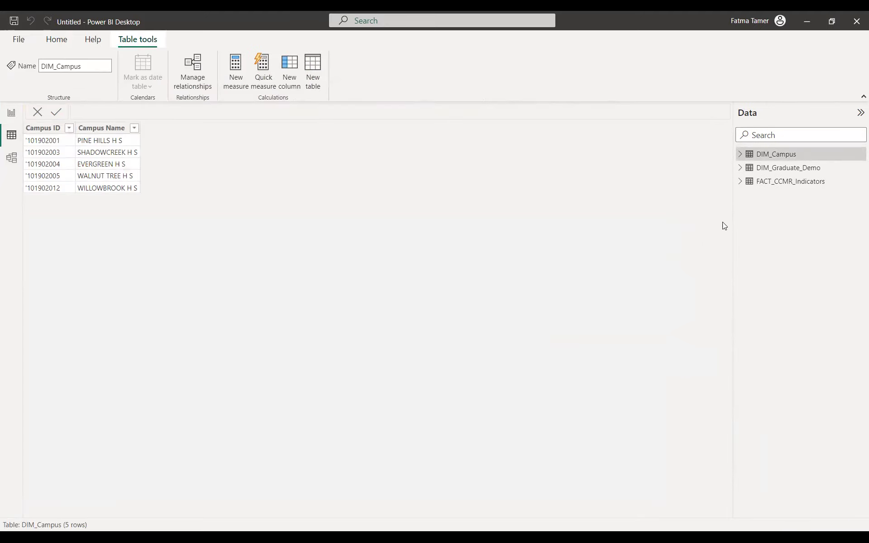
{"action": "left_click", "coordinate": [791, 183]}
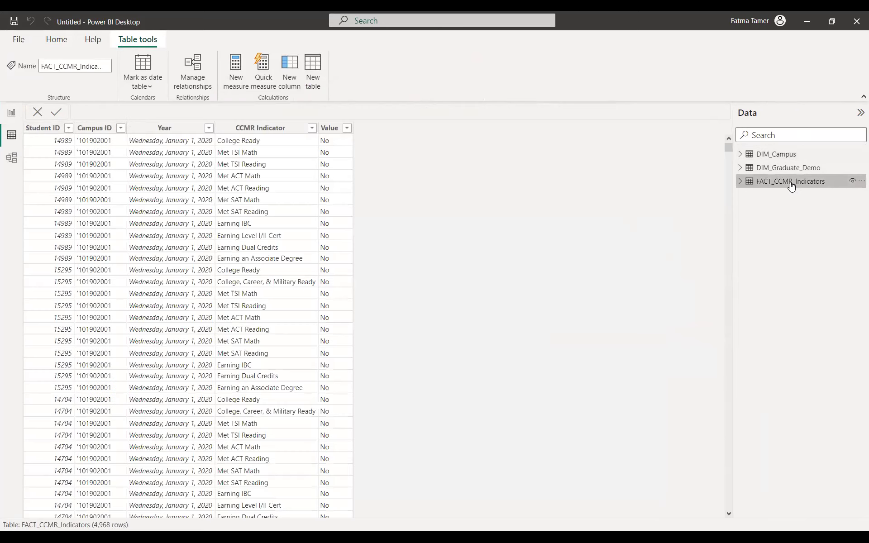
{"action": "left_click", "coordinate": [168, 129]}
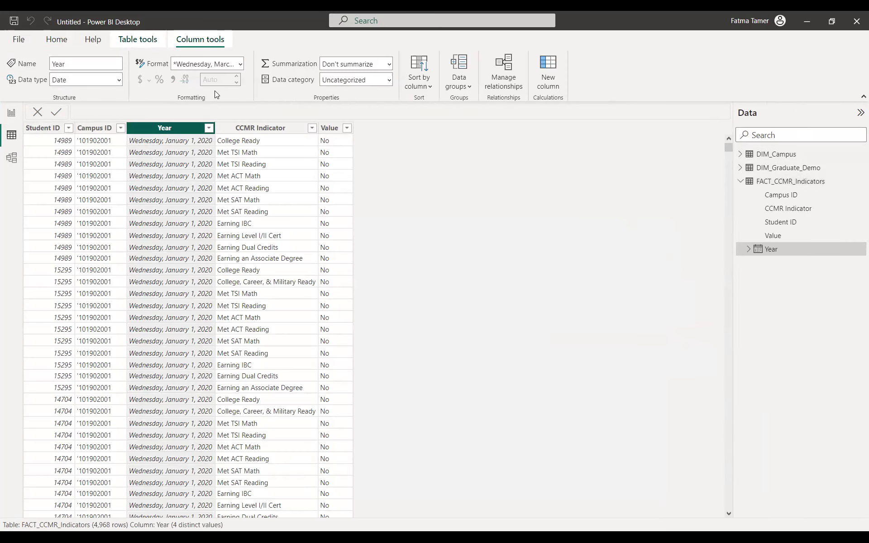
{"action": "left_click", "coordinate": [240, 64]}
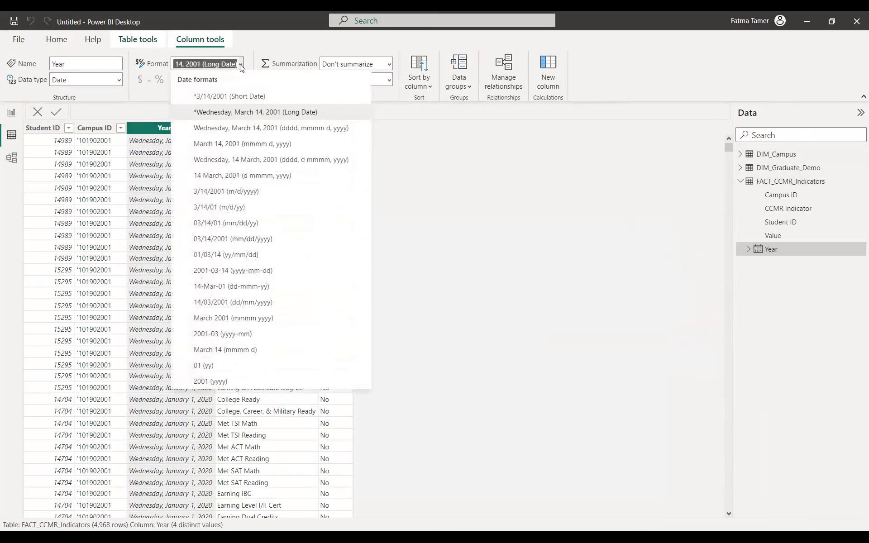
{"action": "left_click", "coordinate": [219, 382]}
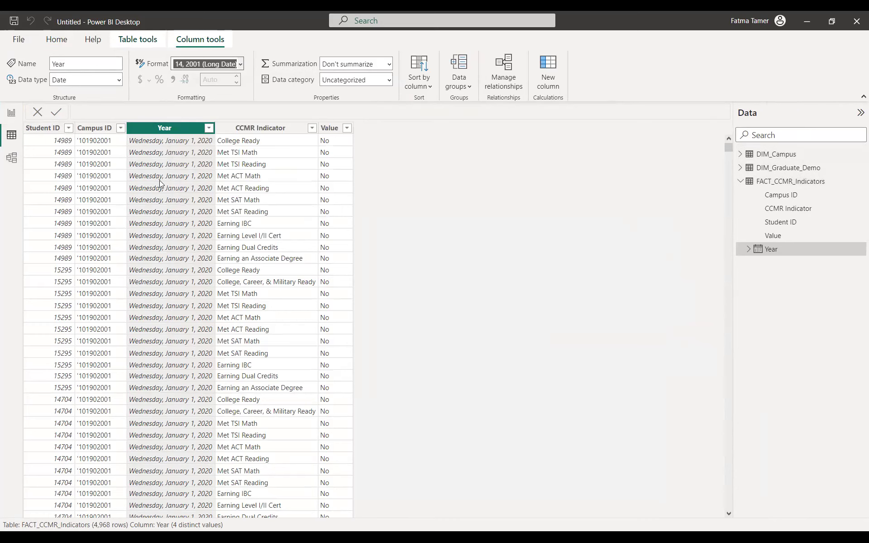
{"action": "left_click", "coordinate": [152, 129]}
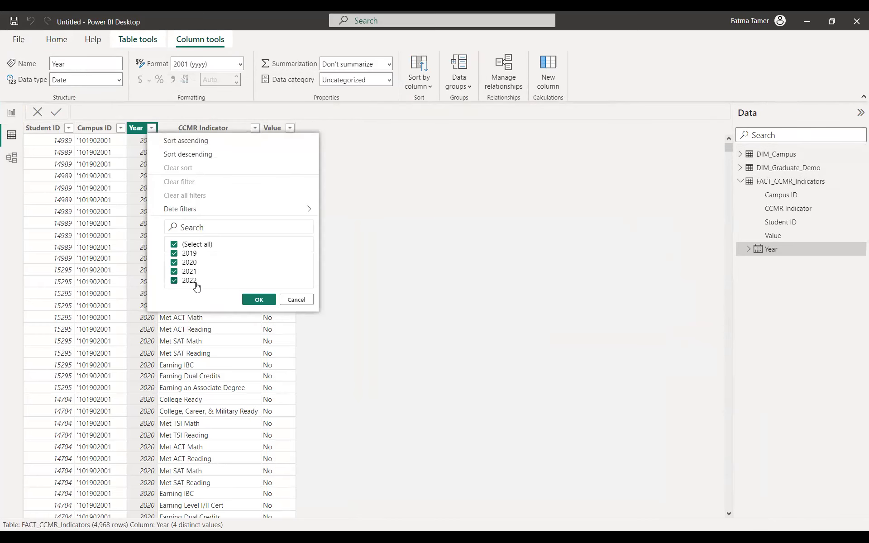
{"action": "left_click", "coordinate": [266, 304]}
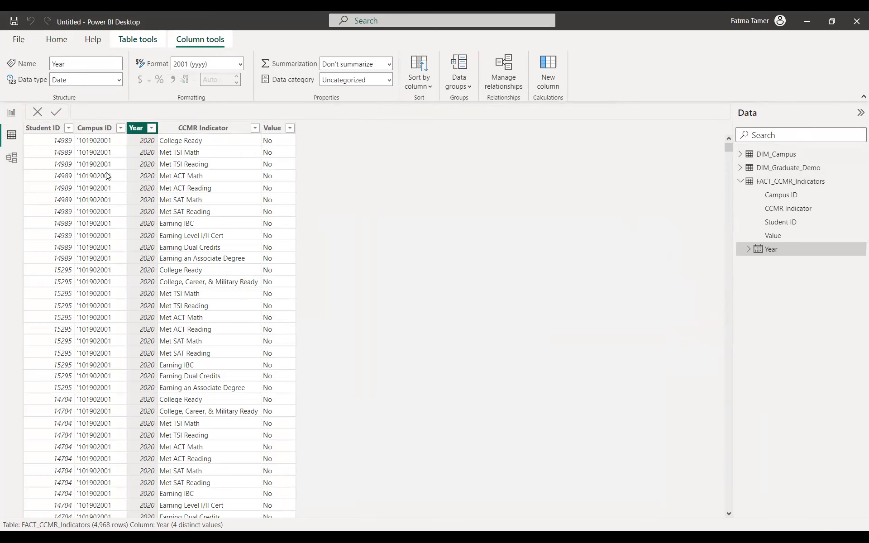
Rearrange the model diagram so that DIM_Campus and DIM_Graduate_Demo sit side by side above FACT_CCMR_Indicators.
{"action": "left_click", "coordinate": [11, 158]}
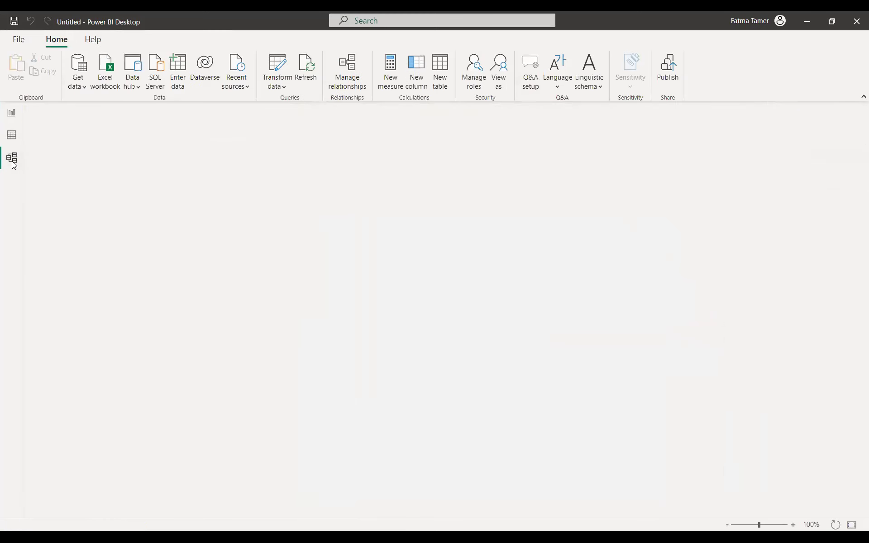
{"action": "left_click_drag", "start_coordinate": [355, 305], "coordinate": [319, 301]}
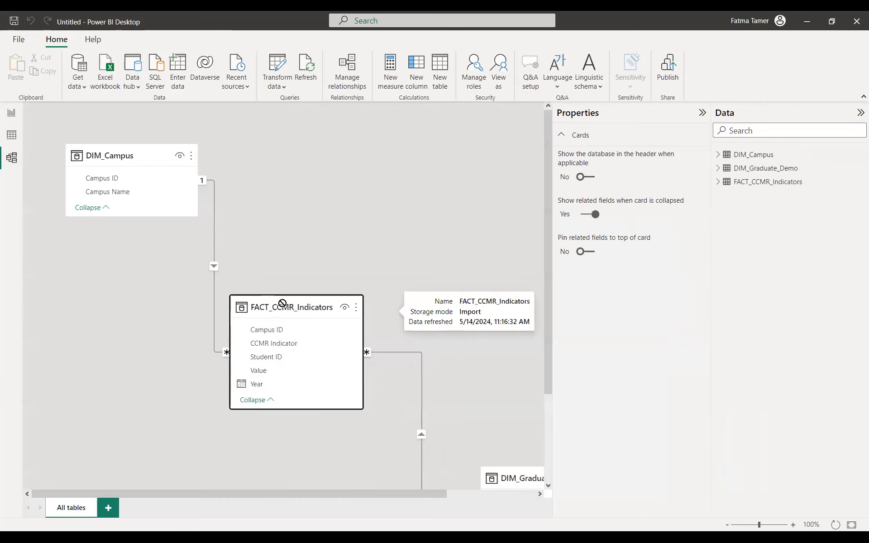
{"action": "left_click_drag", "start_coordinate": [512, 472], "coordinate": [376, 135]}
{"action": "left_click_drag", "start_coordinate": [145, 152], "coordinate": [153, 119]}
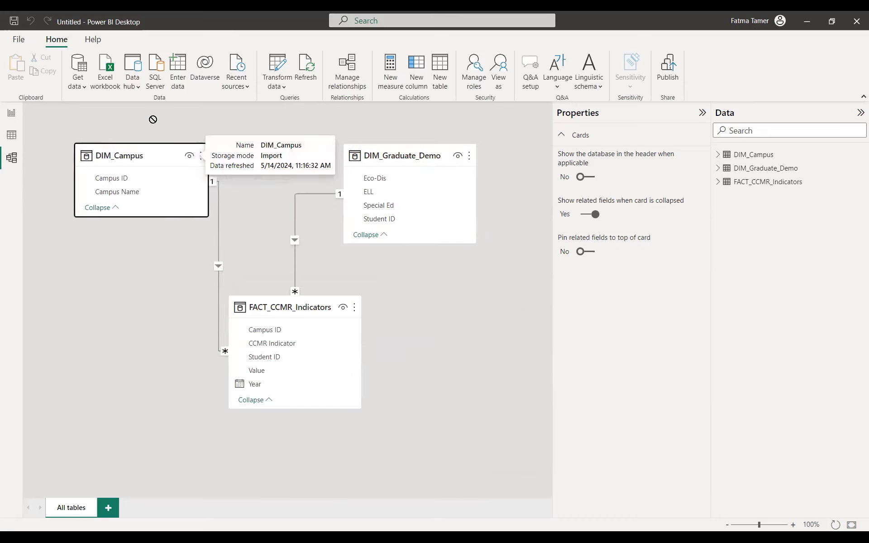
Examine the Campus ID and Student ID relationships linking DIM_Campus and DIM_Graduate_Demo to FACT_CCMR_Indicators, keeping their settings.
{"action": "left_click", "coordinate": [217, 267]}
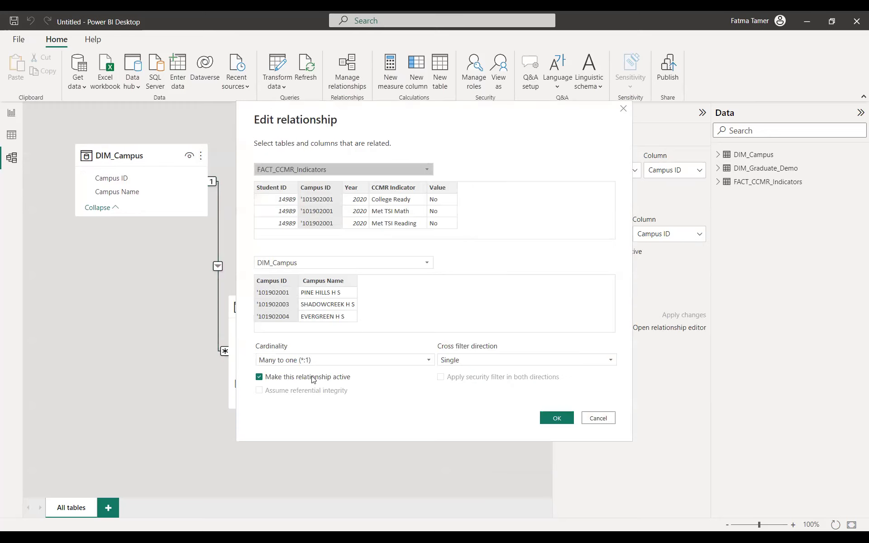
{"action": "left_click", "coordinate": [557, 419]}
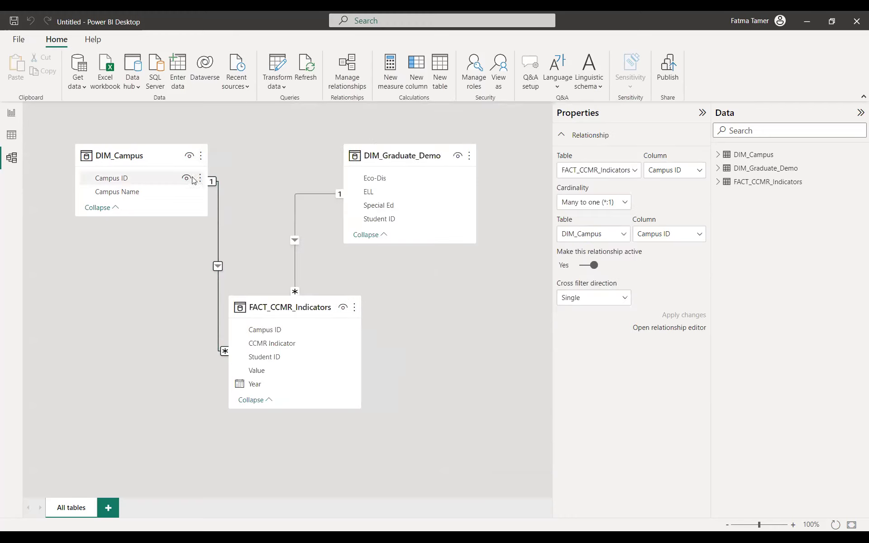
{"action": "left_click", "coordinate": [295, 241]}
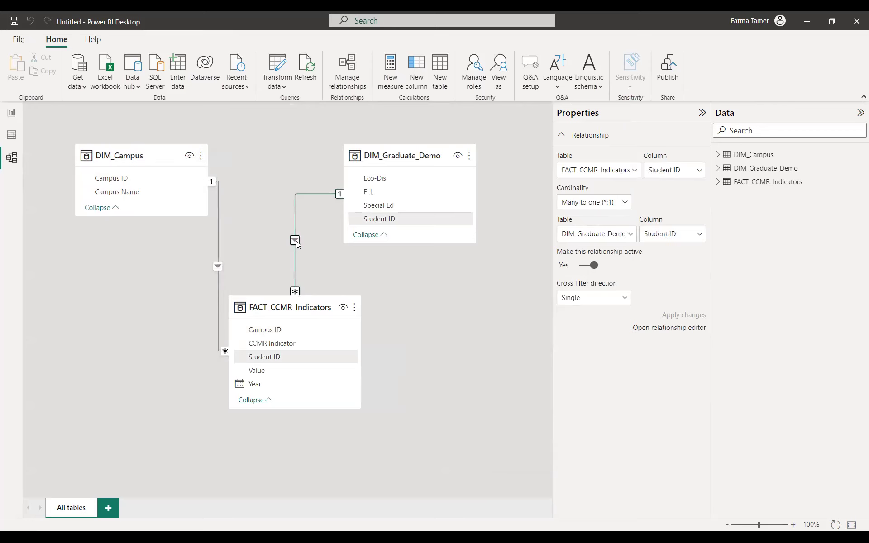
{"action": "double_click", "coordinate": [296, 241]}
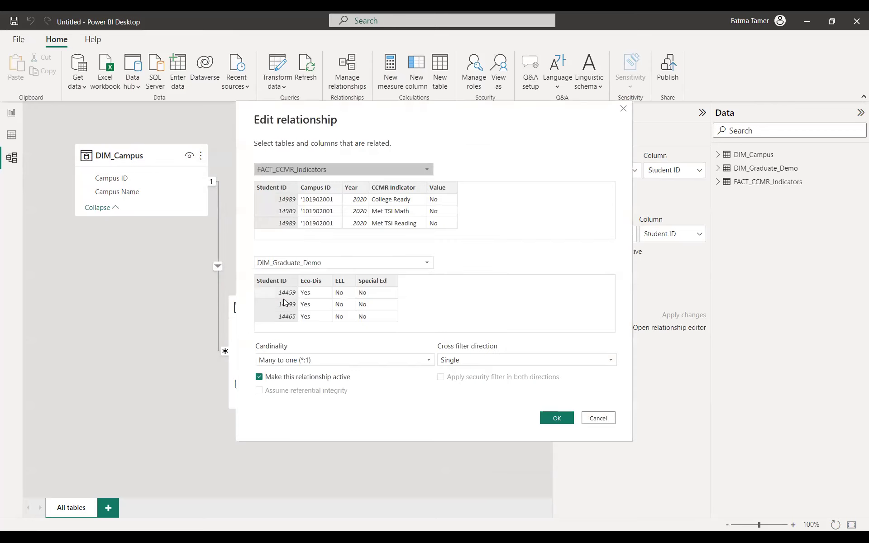
{"action": "left_click", "coordinate": [557, 417]}
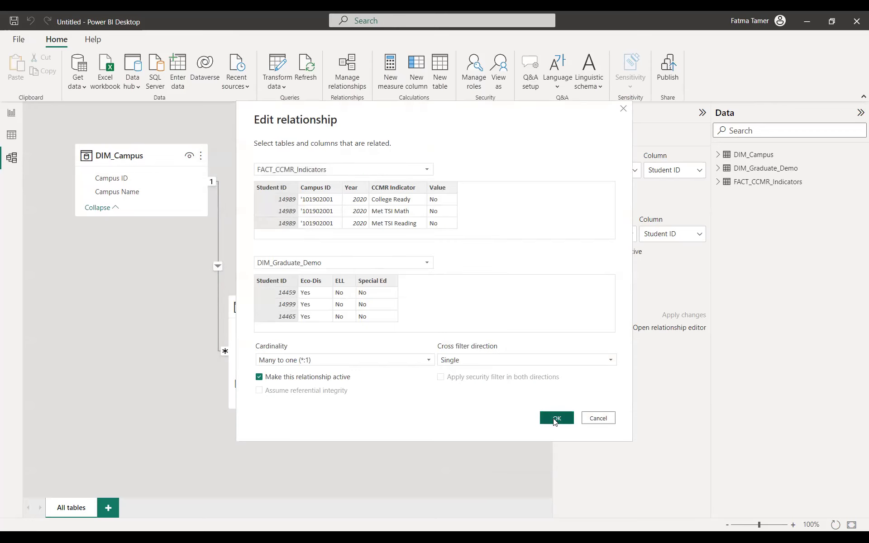
Go to the report page, switch to the browser and watch the Data Fellows Session 54 video in full screen with subtitles on.
{"action": "left_click", "coordinate": [11, 113]}
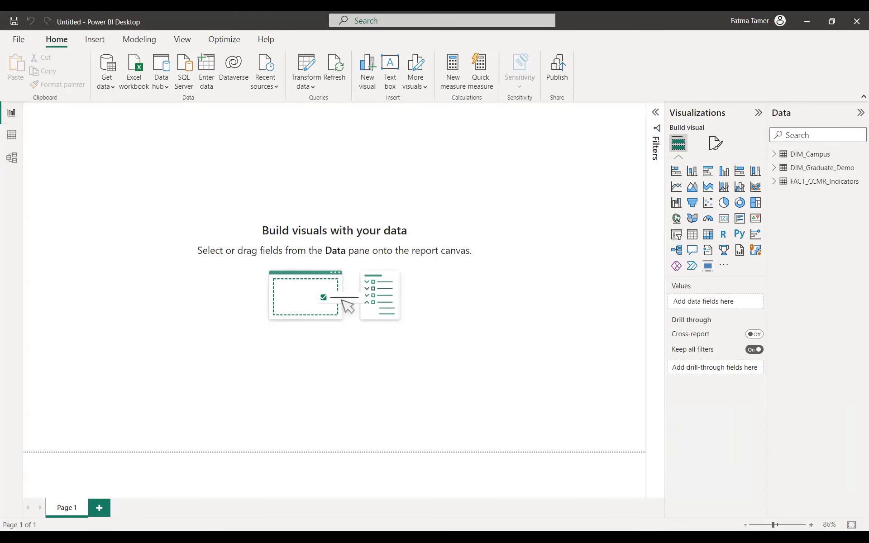
{"action": "key", "text": "alt+Tab"}
{"action": "left_click", "coordinate": [64, 443]}
{"action": "mouse_move", "coordinate": [552, 449]}
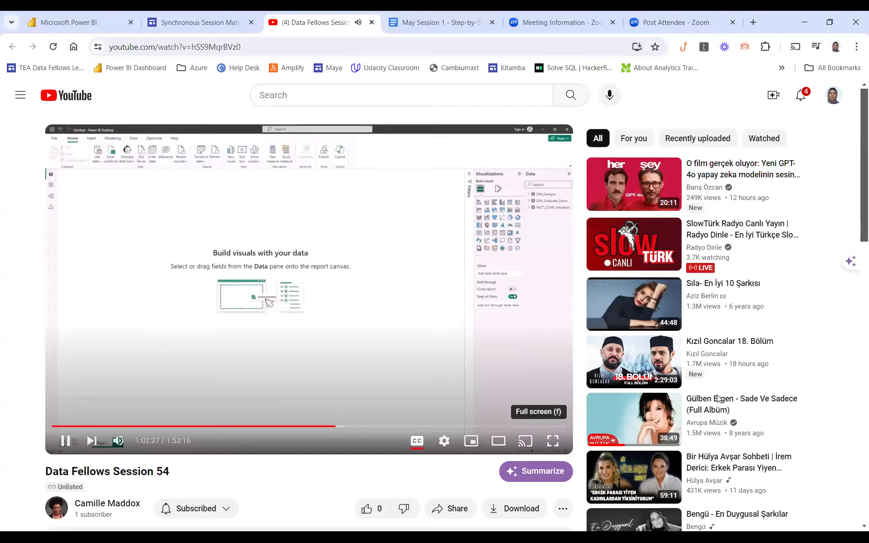
{"action": "key", "text": "f"}
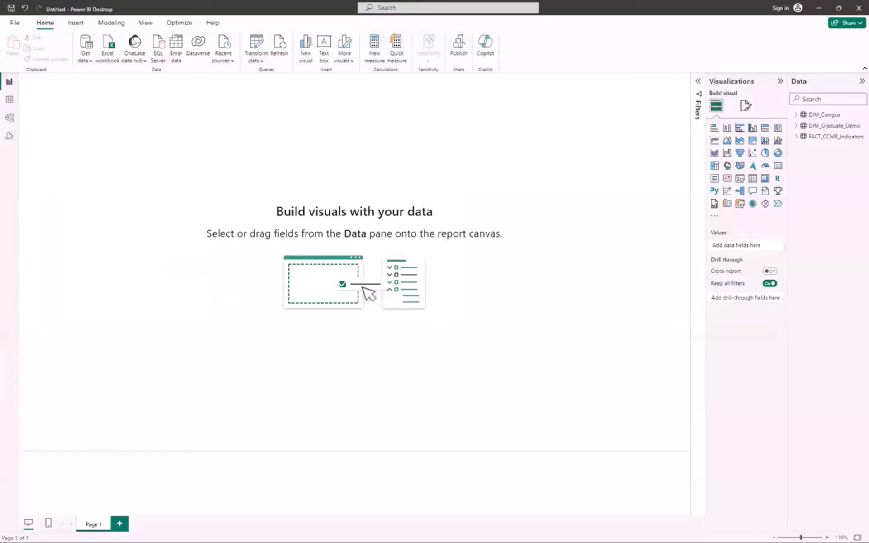
{"action": "mouse_move", "coordinate": [751, 533]}
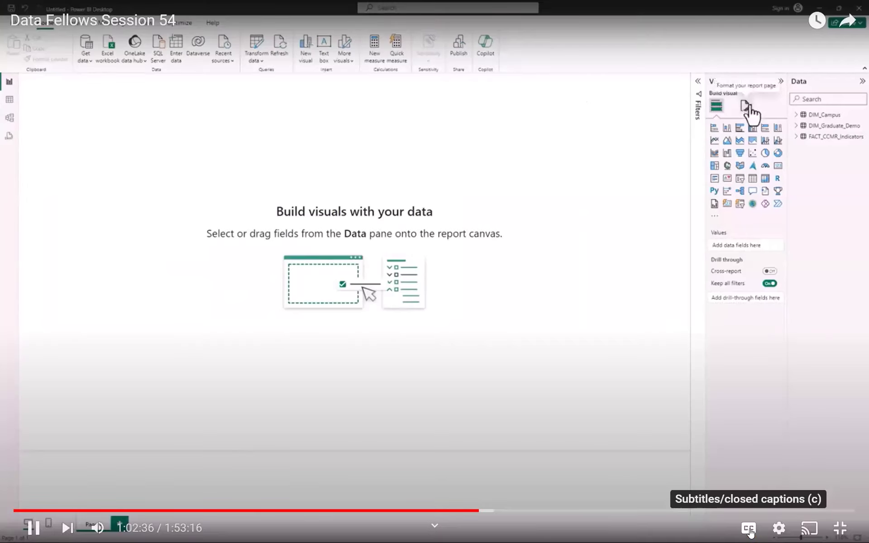
{"action": "left_click", "coordinate": [750, 534]}
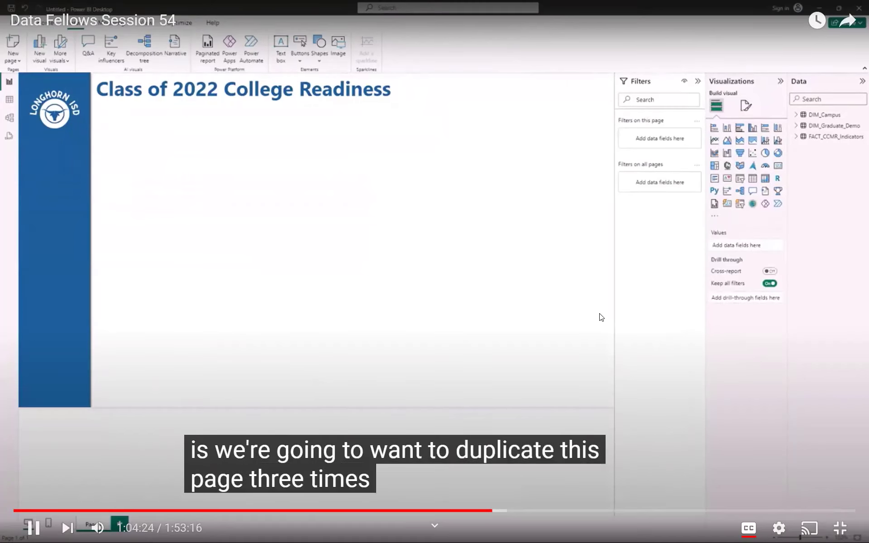
Pause the video, leave full screen and switch back to Power BI Desktop.
{"action": "left_click", "coordinate": [600, 314]}
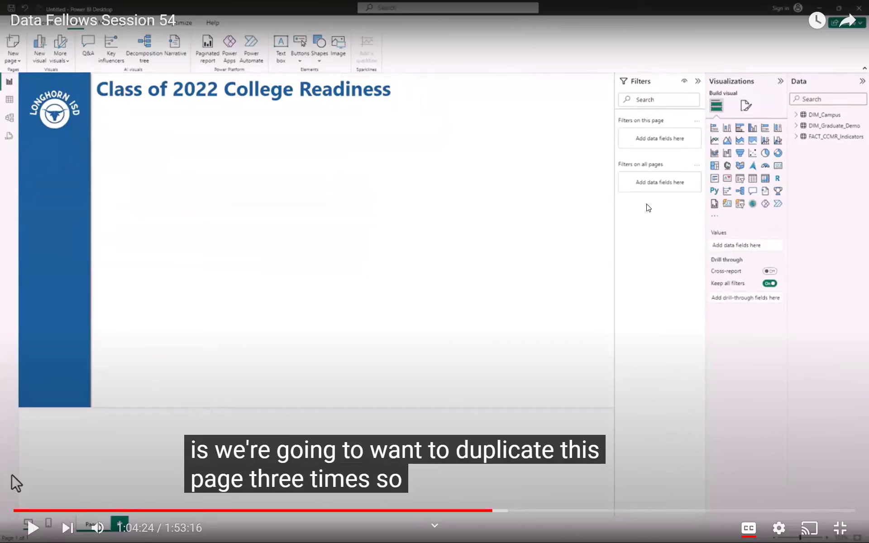
{"action": "key", "text": "Escape"}
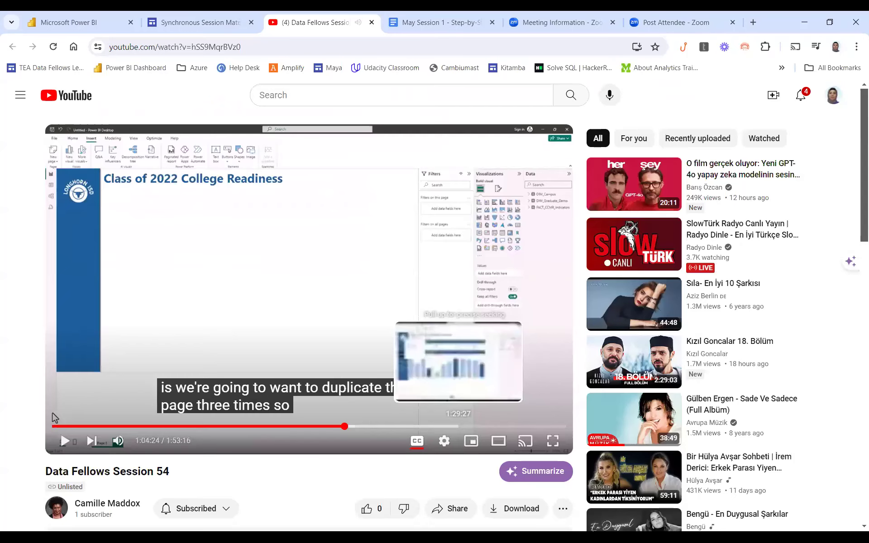
{"action": "key", "text": "alt+Tab"}
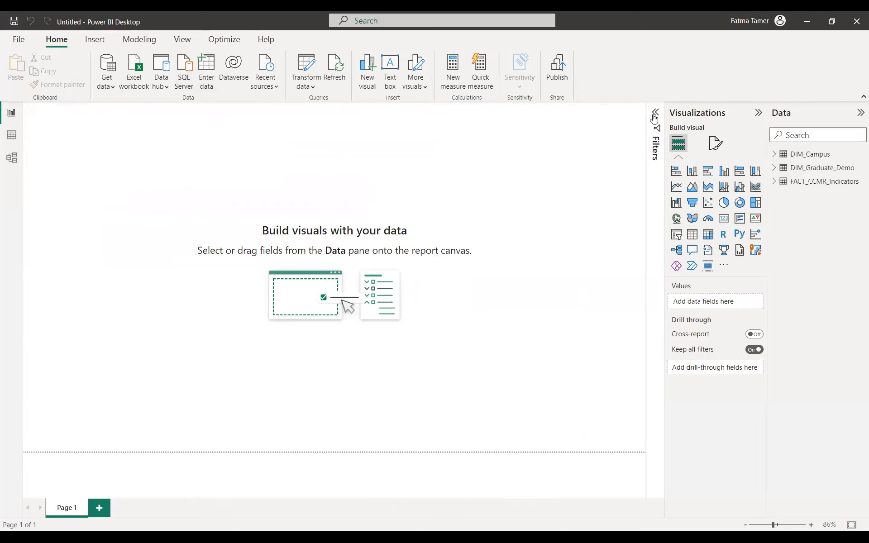
Set the image May Session 1 Dashboard Background as the report page's canvas background.
{"action": "left_click", "coordinate": [660, 129]}
{"action": "left_click", "coordinate": [655, 113]}
{"action": "left_click", "coordinate": [718, 149]}
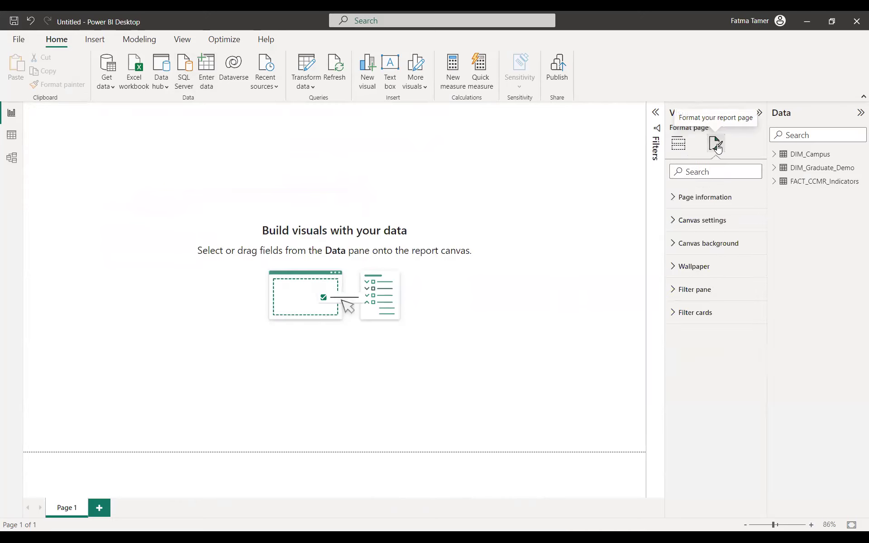
{"action": "left_click", "coordinate": [672, 244]}
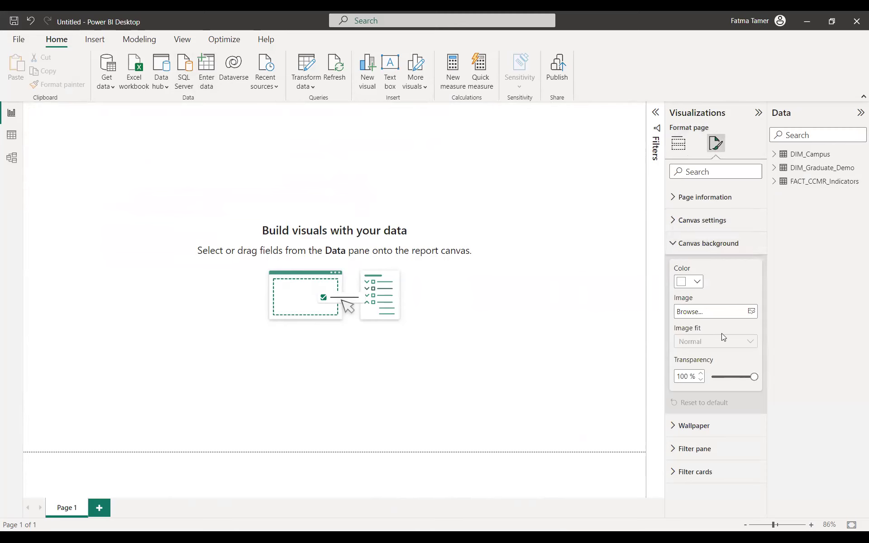
{"action": "left_click", "coordinate": [753, 312]}
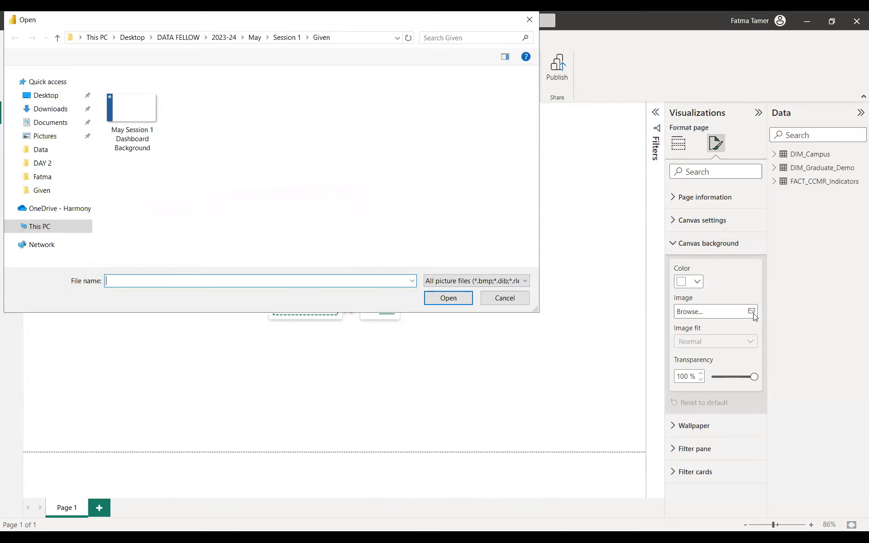
{"action": "left_click", "coordinate": [454, 301]}
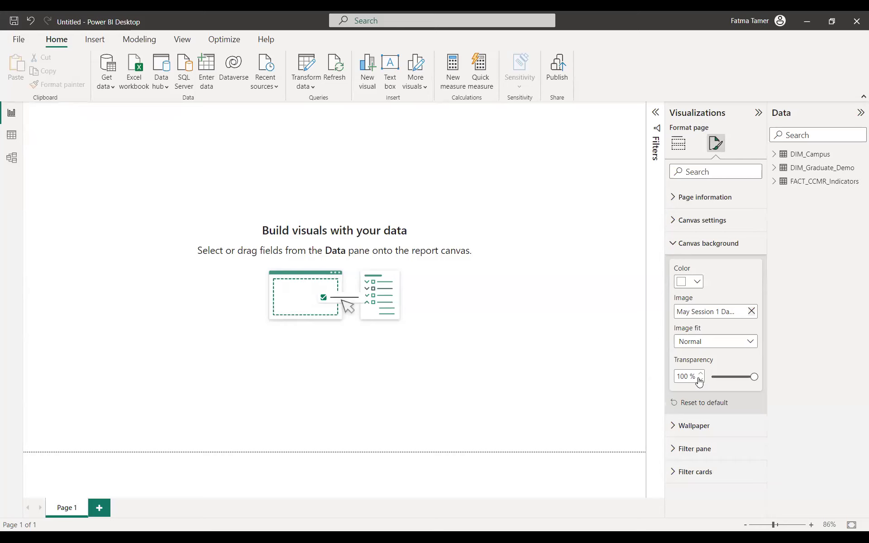
Set the background image's fit to Fit and remove its transparency.
{"action": "double_click", "coordinate": [687, 376]}
{"action": "left_click", "coordinate": [710, 342]}
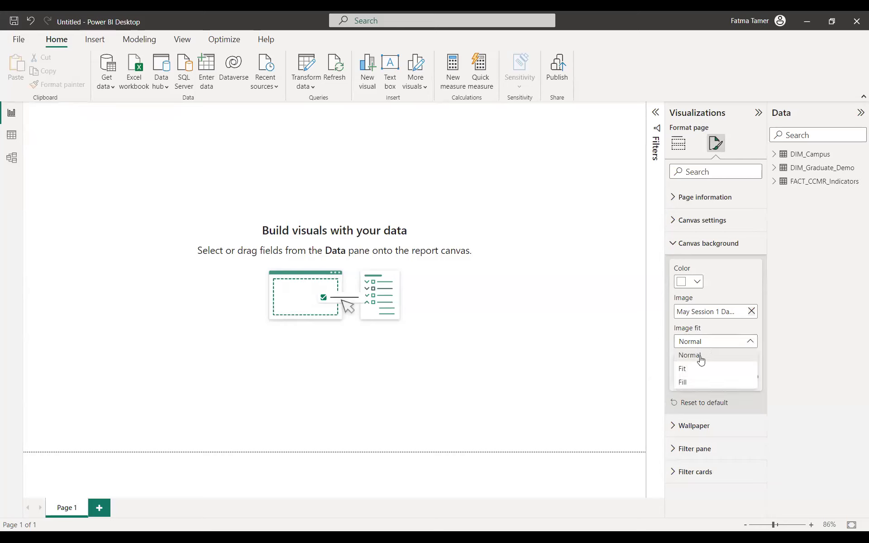
{"action": "left_click", "coordinate": [693, 370]}
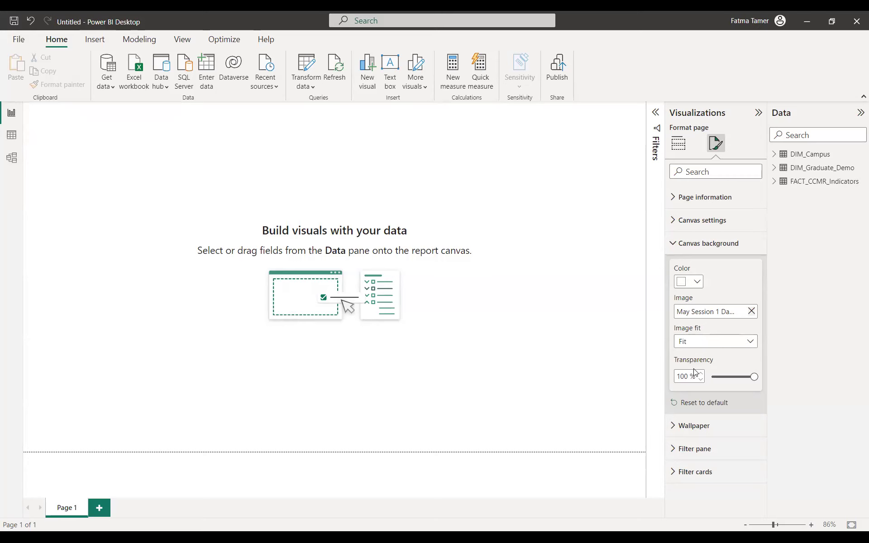
{"action": "double_click", "coordinate": [692, 376]}
{"action": "left_click_drag", "start_coordinate": [754, 377], "coordinate": [712, 378]}
{"action": "left_click", "coordinate": [480, 336]}
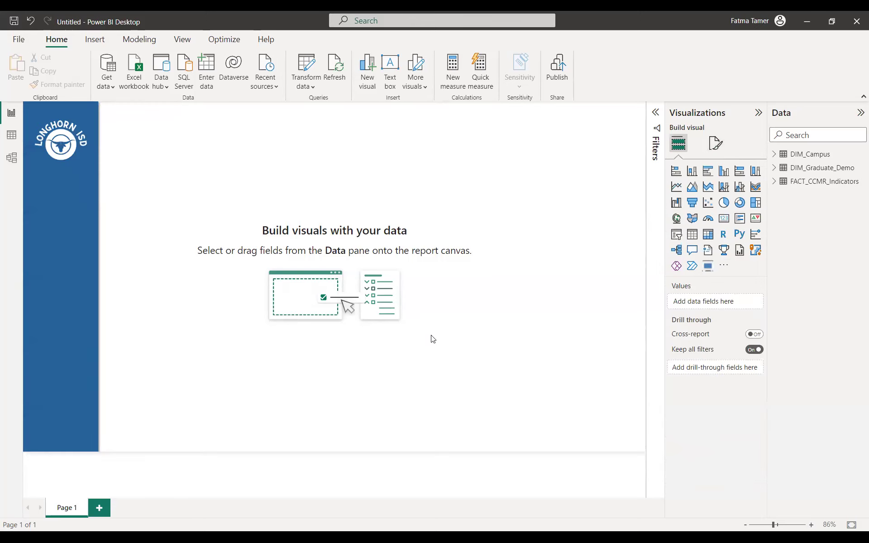
Insert a text box at the top of the page, widen it, enter "Class of 2022 College Readiness" and copy that title.
{"action": "left_click", "coordinate": [99, 44]}
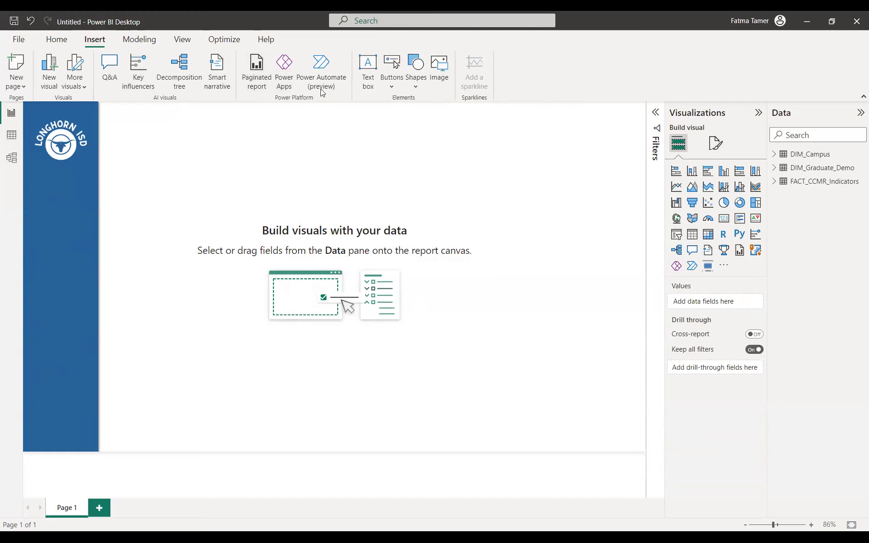
{"action": "left_click", "coordinate": [369, 67]}
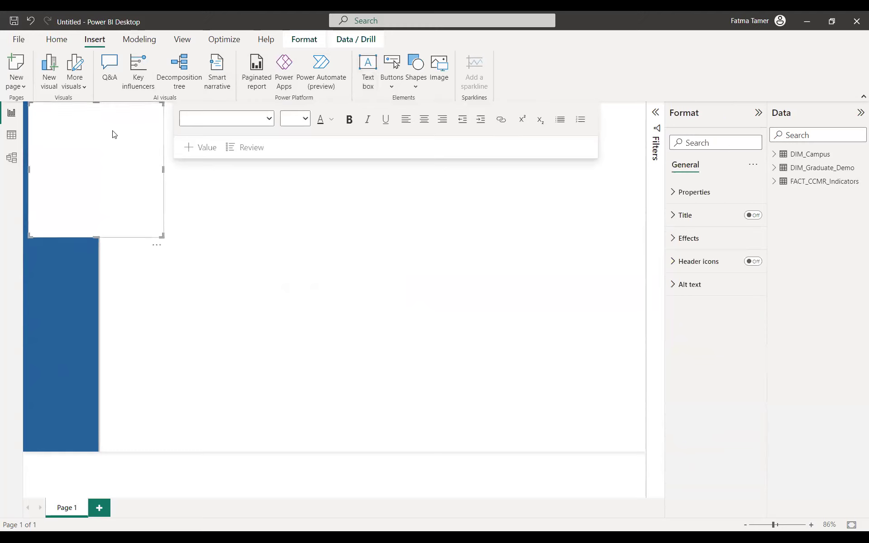
{"action": "left_click_drag", "start_coordinate": [163, 169], "coordinate": [434, 183]}
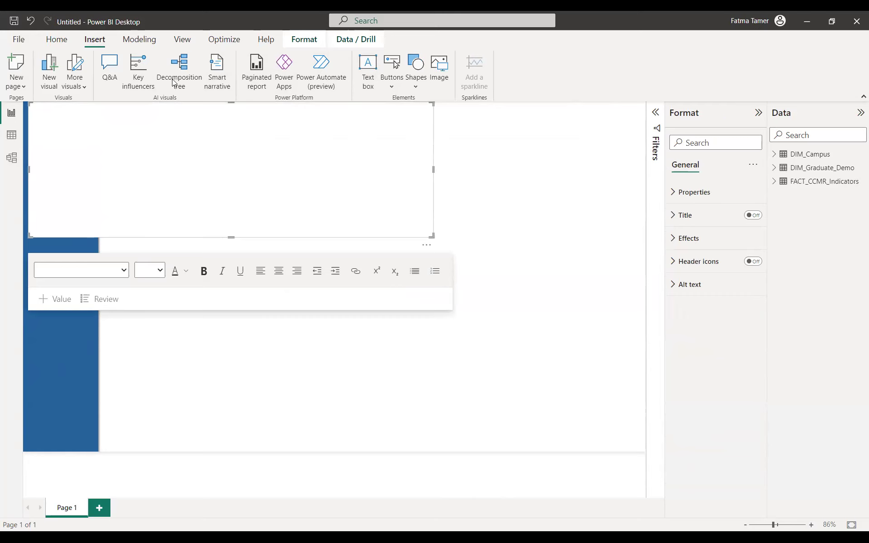
{"action": "left_click", "coordinate": [51, 122]}
{"action": "type", "text": "Class of 2022 College Readiness"}
{"action": "left_click_drag", "start_coordinate": [131, 115], "coordinate": [28, 111]}
{"action": "key", "text": "ctrl+c"}
Make the title bold at size 32 and open the custom text color picker.
{"action": "left_click", "coordinate": [210, 272]}
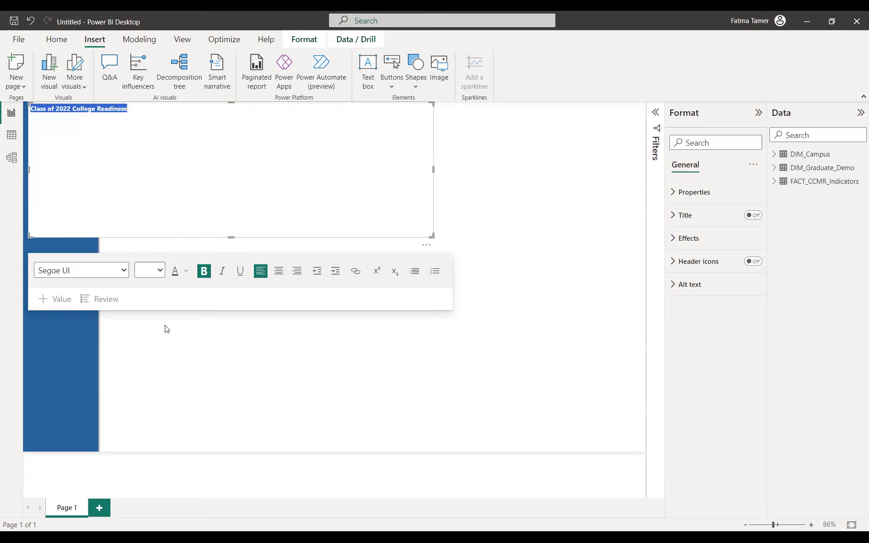
{"action": "left_click", "coordinate": [186, 271]}
{"action": "left_click", "coordinate": [224, 466]}
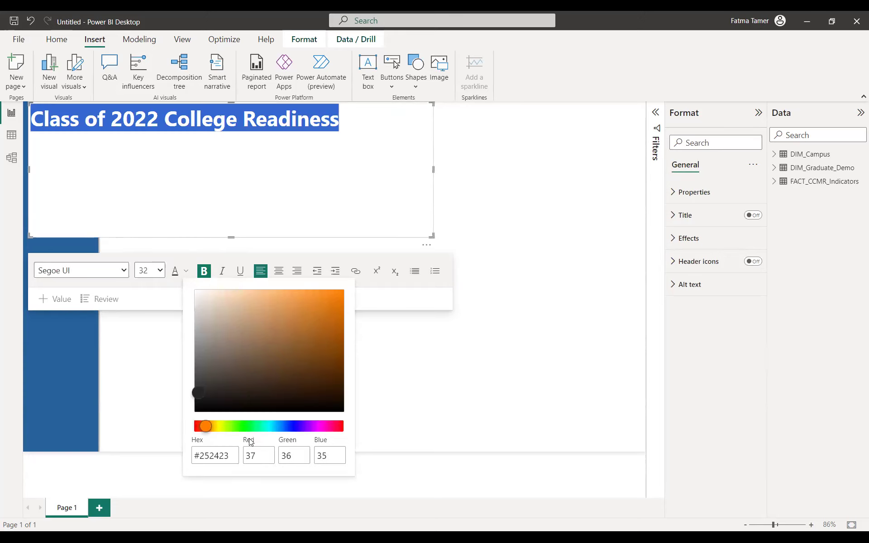
Clear the title text and try #221155 as the custom text color.
{"action": "left_click", "coordinate": [229, 454]}
{"action": "key", "text": "BackSpace"}
{"action": "key", "text": "BackSpace"}
{"action": "key", "text": "BackSpace"}
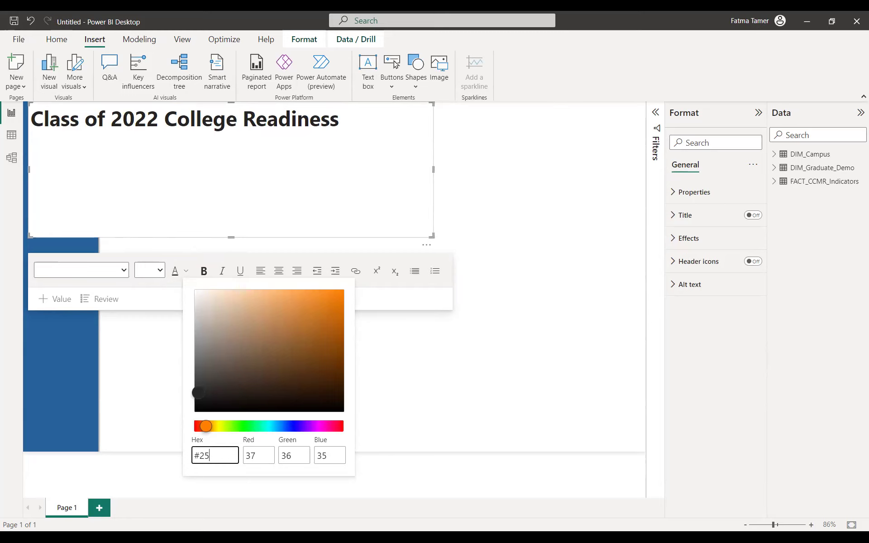
{"action": "left_click", "coordinate": [256, 467]}
{"action": "key", "text": "BackSpace"}
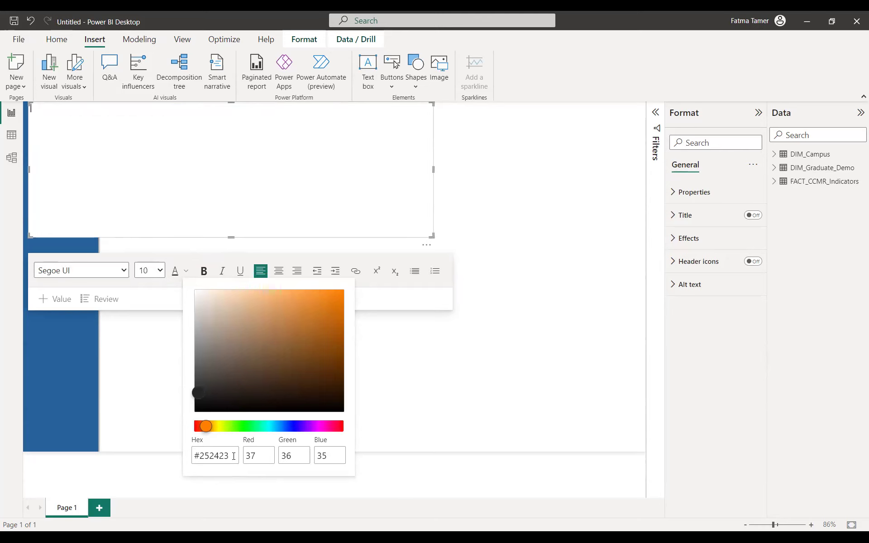
{"action": "left_click", "coordinate": [230, 459]}
{"action": "key", "text": "BackSpace"}
{"action": "key", "text": "BackSpace"}
{"action": "key", "text": "BackSpace"}
{"action": "key", "text": "BackSpace"}
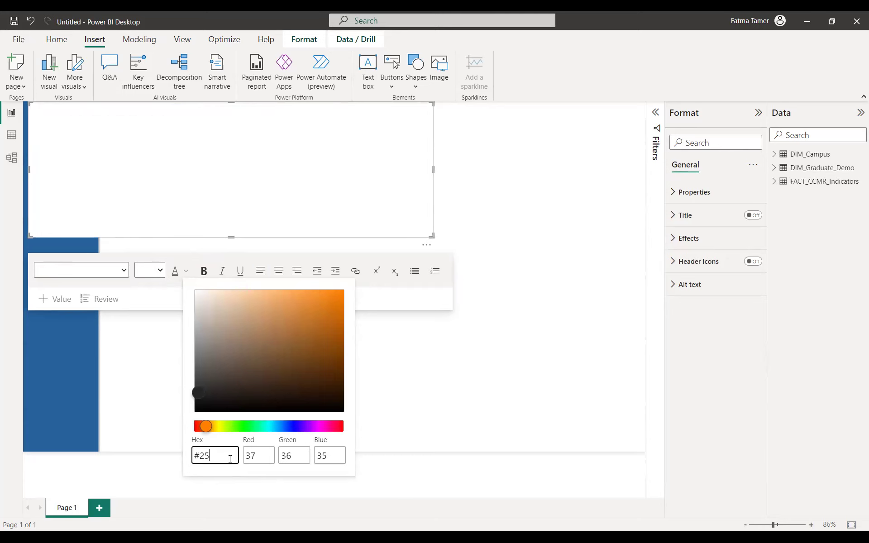
{"action": "type", "text": "15"}
{"action": "key", "text": "Return"}
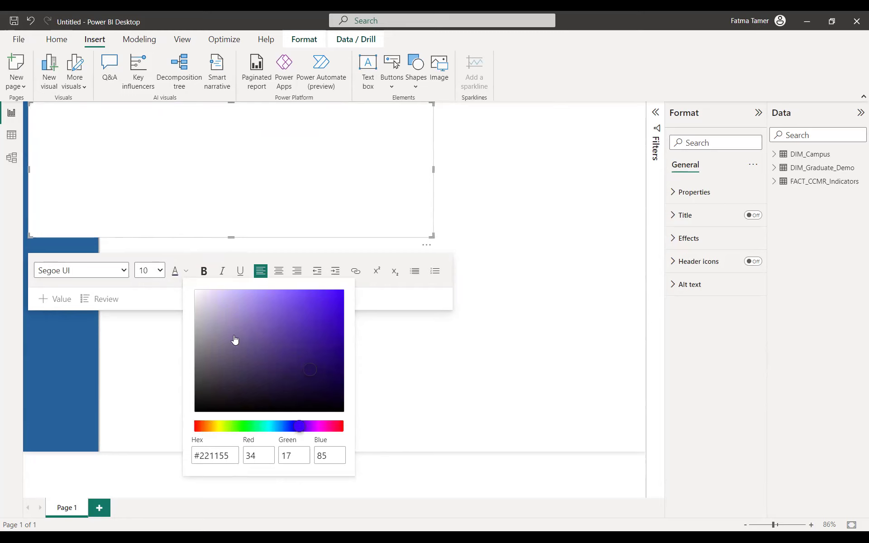
Set the text box's custom text color to hex #215F9A.
{"action": "double_click", "coordinate": [231, 459]}
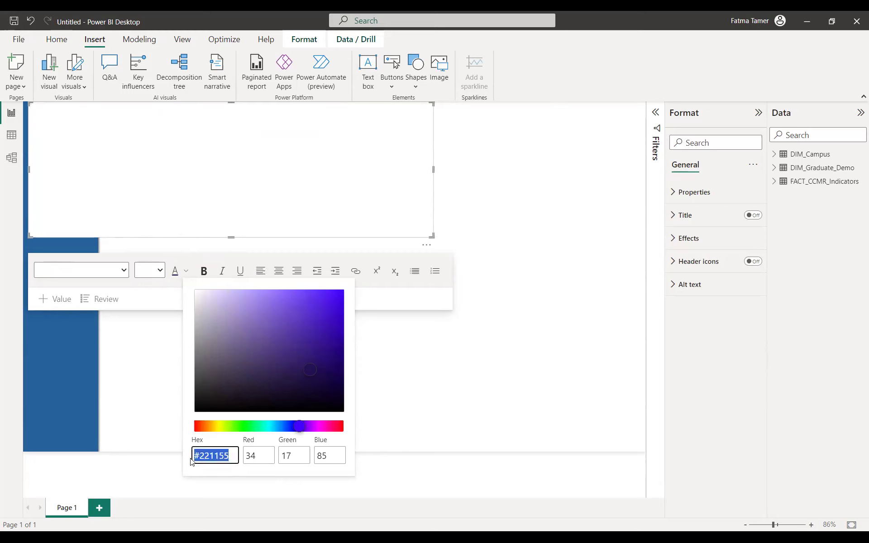
{"action": "type", "text": "#215F9A"}
{"action": "key", "text": "Return"}
{"action": "left_click", "coordinate": [479, 385]}
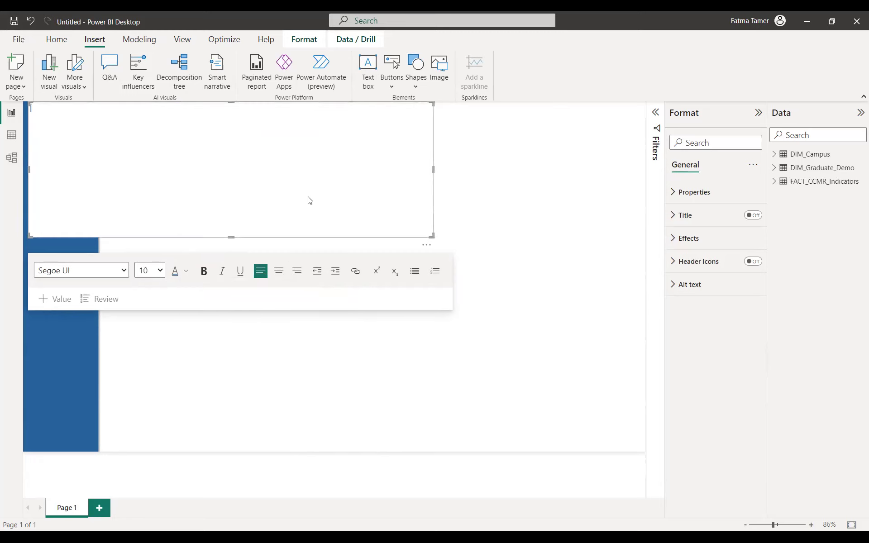
Resize the text box so it starts beside the blue sidebar, extends across the white area and is shorter.
{"action": "left_click", "coordinate": [509, 206]}
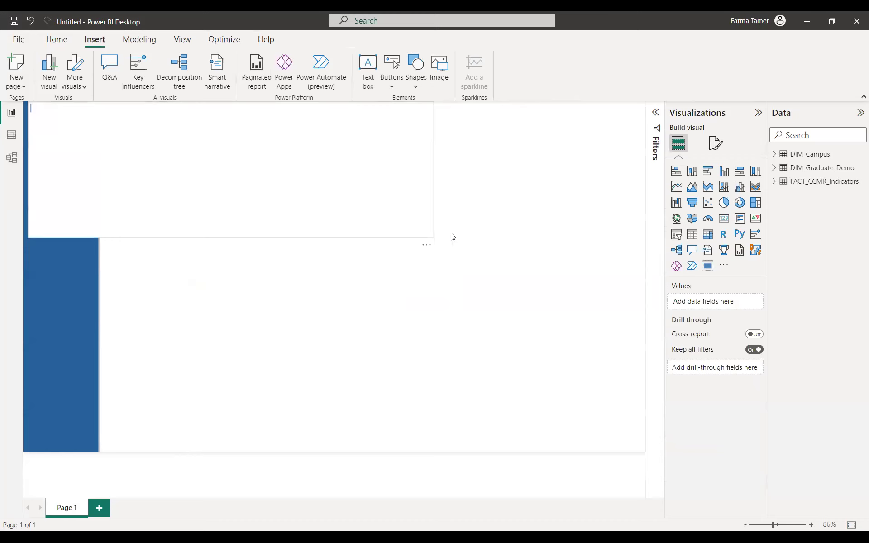
{"action": "left_click", "coordinate": [432, 236]}
{"action": "left_click_drag", "start_coordinate": [432, 236], "coordinate": [547, 252]}
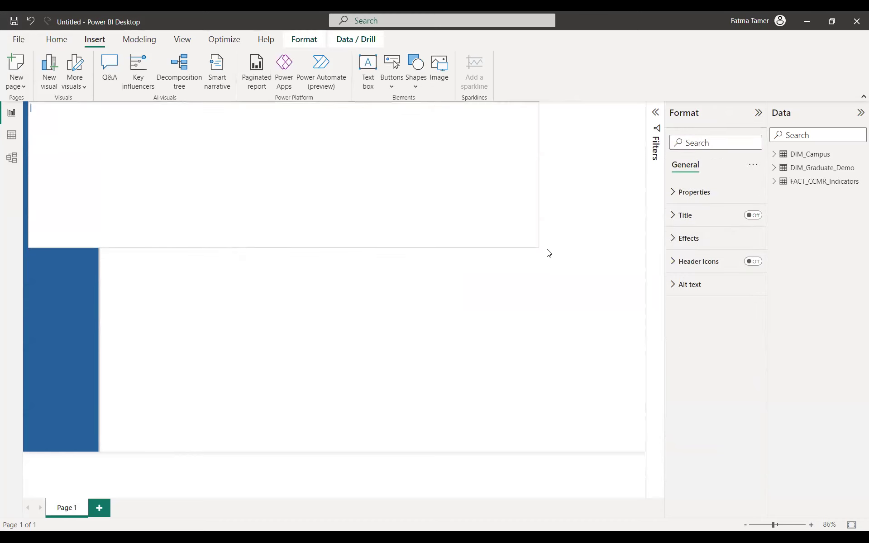
{"action": "left_click_drag", "start_coordinate": [30, 250], "coordinate": [102, 202]}
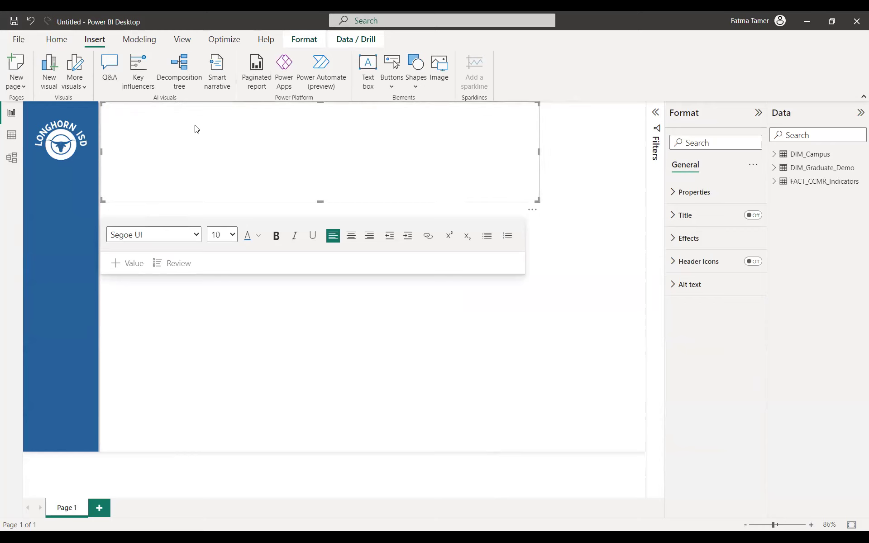
Paste the title Class of 2022 College Readiness into the text box and set its custom text color to hex #215F9A.
{"action": "key", "text": "ctrl+v"}
{"action": "left_click_drag", "start_coordinate": [196, 109], "coordinate": [102, 110]}
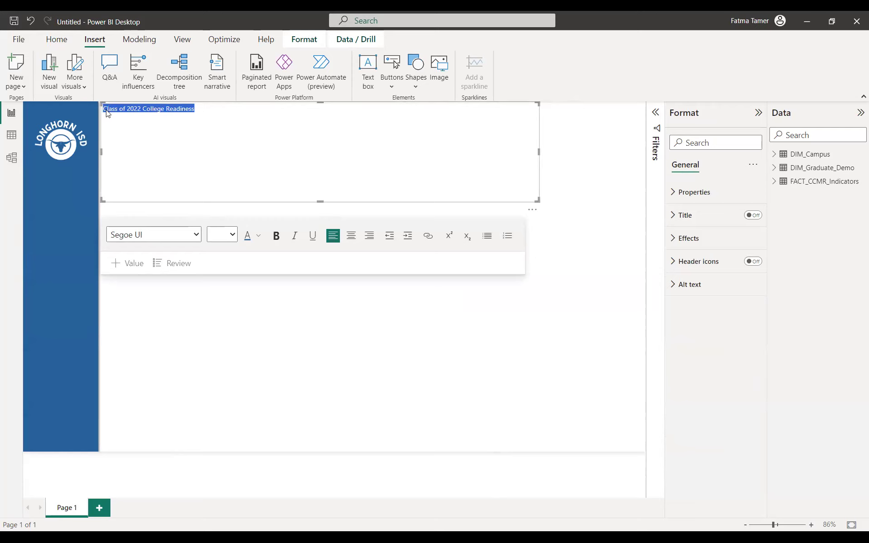
{"action": "left_click", "coordinate": [259, 241]}
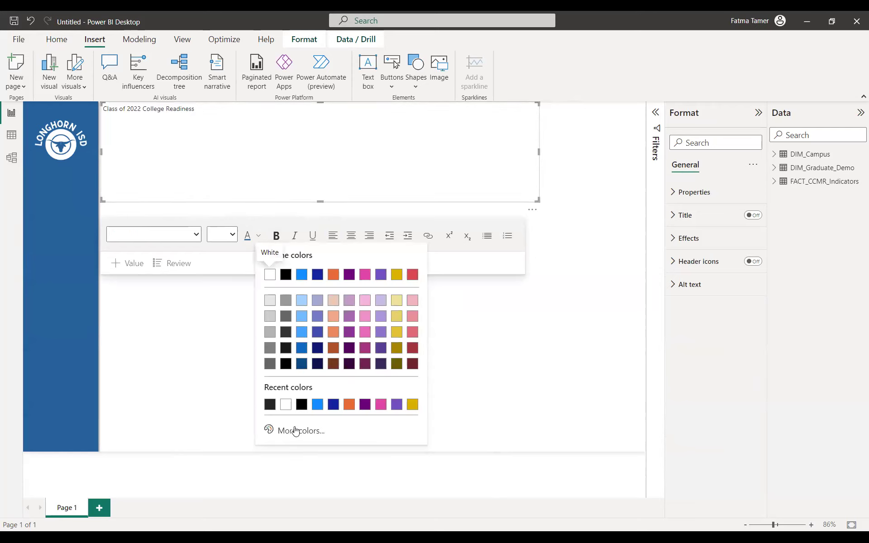
{"action": "left_click", "coordinate": [292, 429]}
{"action": "left_click", "coordinate": [307, 413]}
{"action": "left_click_drag", "start_coordinate": [305, 421], "coordinate": [263, 417]}
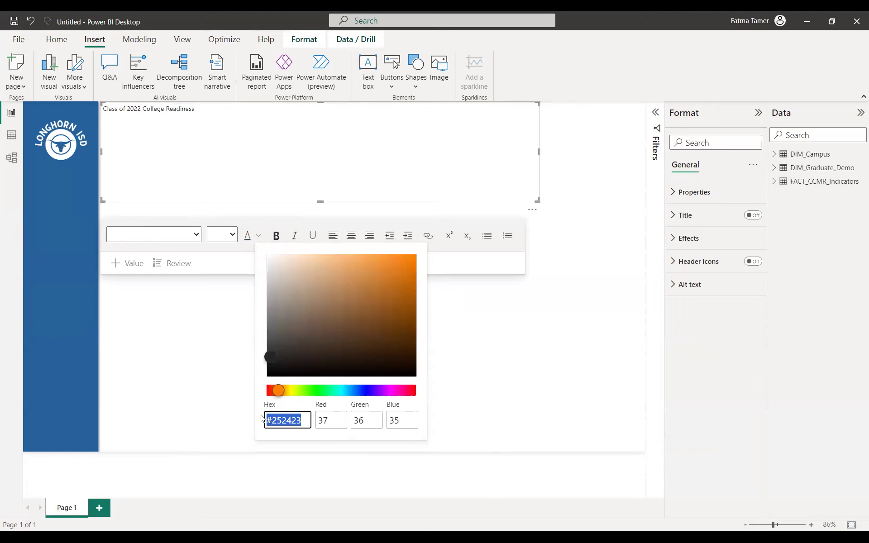
{"action": "left_click", "coordinate": [306, 418]}
{"action": "key", "text": "BackSpace"}
{"action": "key", "text": "BackSpace"}
{"action": "key", "text": "BackSpace"}
{"action": "key", "text": "BackSpace"}
{"action": "type", "text": "15f9a"}
{"action": "key", "text": "Return"}
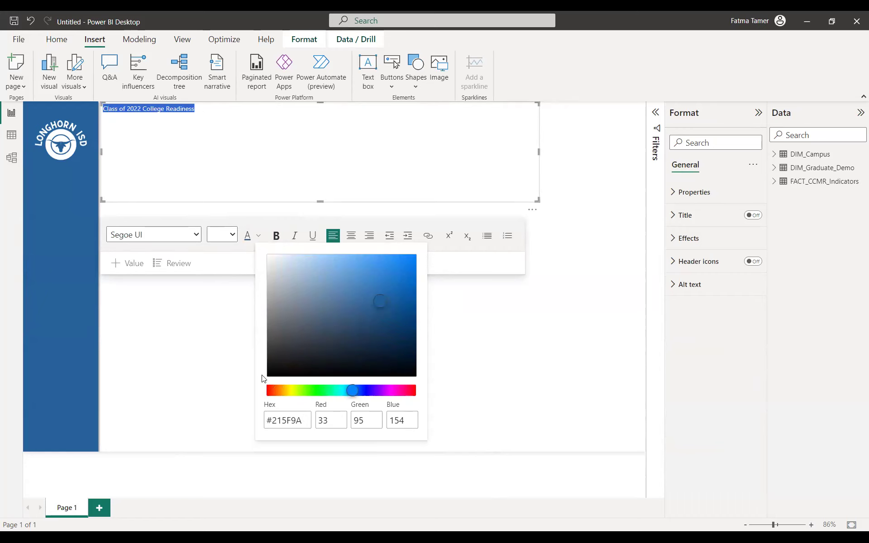
Make the whole College Readiness title bold at font size 32.
{"action": "left_click", "coordinate": [231, 235]}
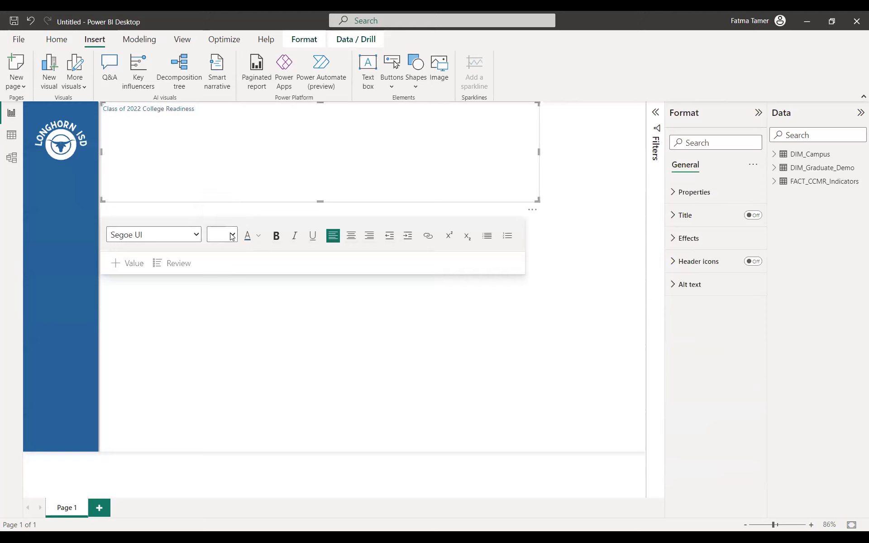
{"action": "left_click", "coordinate": [276, 236]}
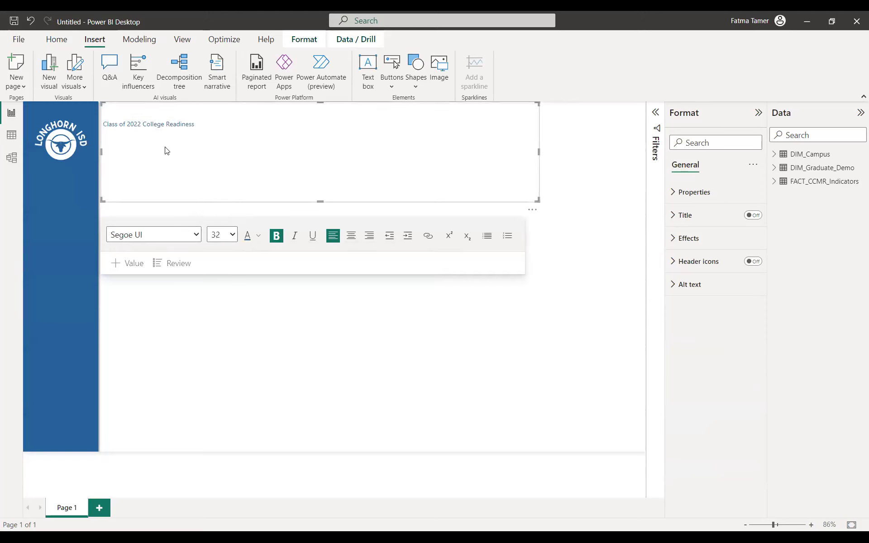
{"action": "left_click_drag", "start_coordinate": [196, 125], "coordinate": [103, 123]}
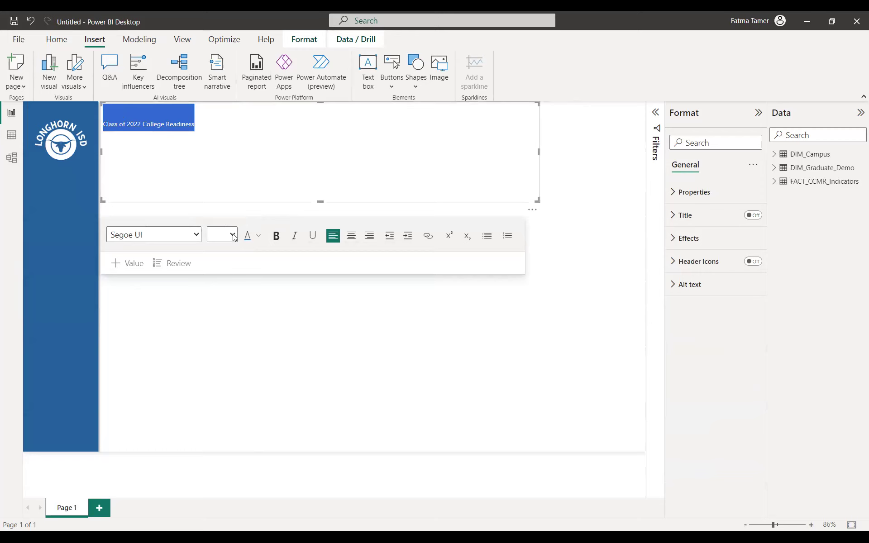
{"action": "left_click", "coordinate": [276, 235]}
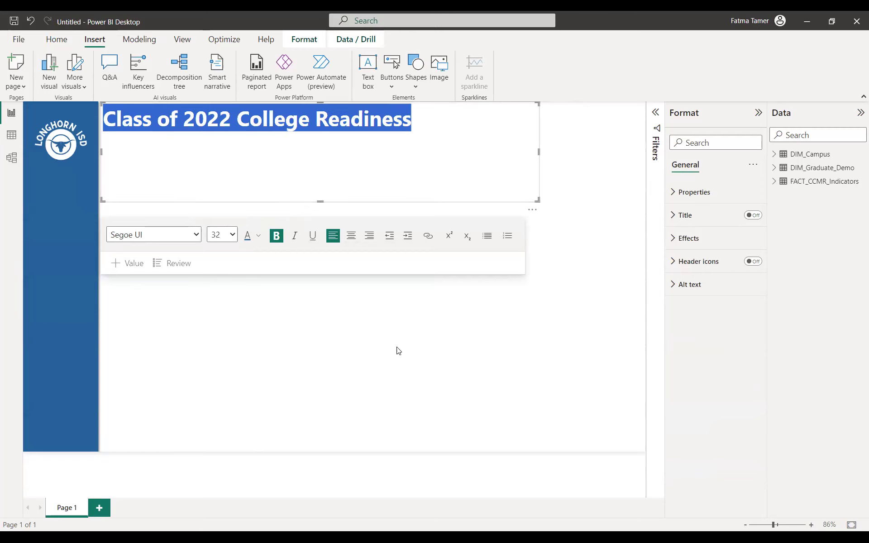
Shrink the text box in width and height so it fits closely around the title, then deselect it.
{"action": "left_click", "coordinate": [398, 351]}
{"action": "left_click", "coordinate": [431, 157]}
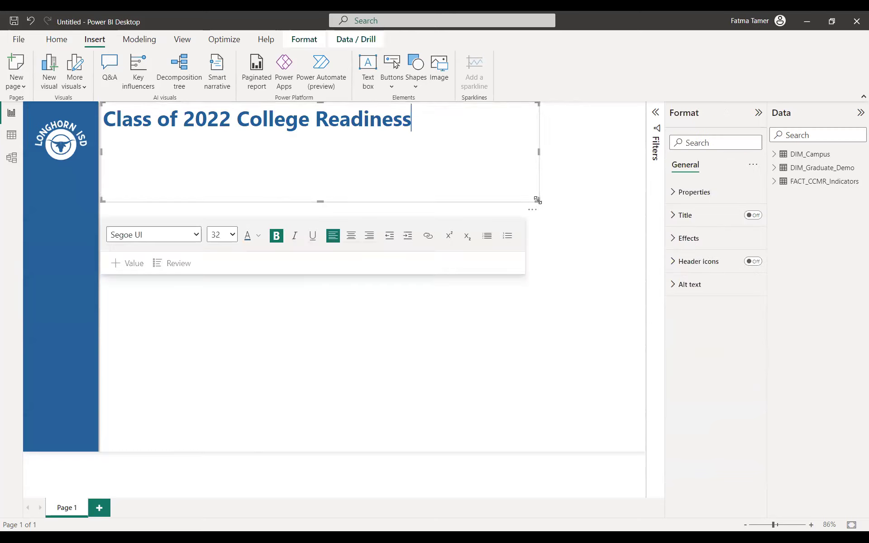
{"action": "left_click_drag", "start_coordinate": [537, 199], "coordinate": [504, 139]}
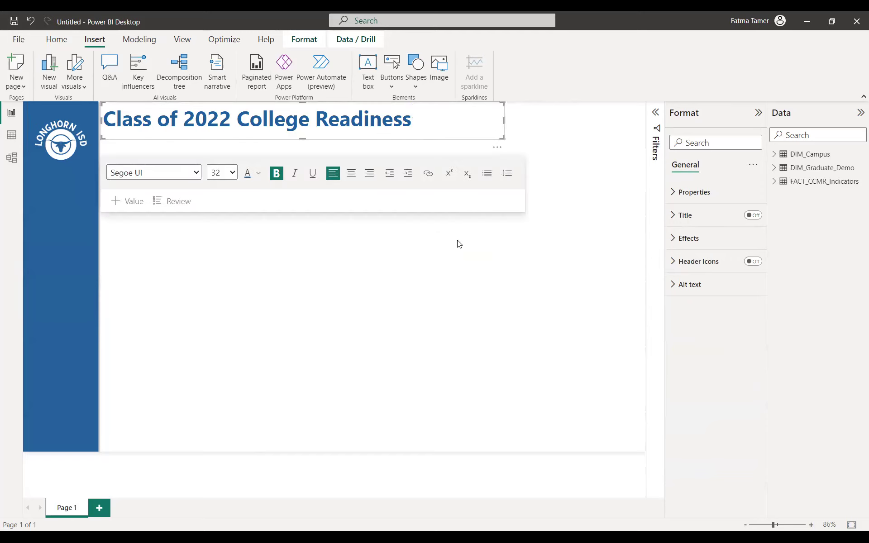
{"action": "left_click", "coordinate": [455, 304]}
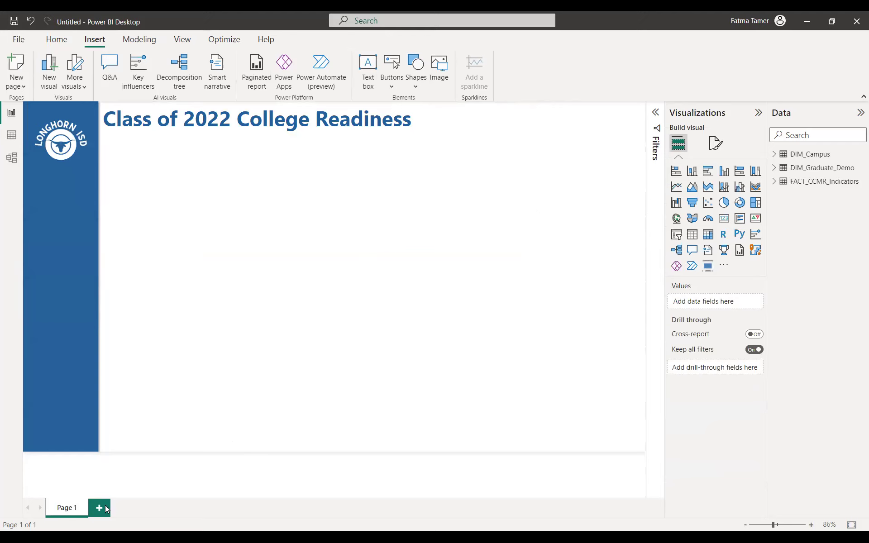
Duplicate the titled report page three times to get four identical pages.
{"action": "right_click", "coordinate": [73, 512]}
{"action": "left_click", "coordinate": [105, 485]}
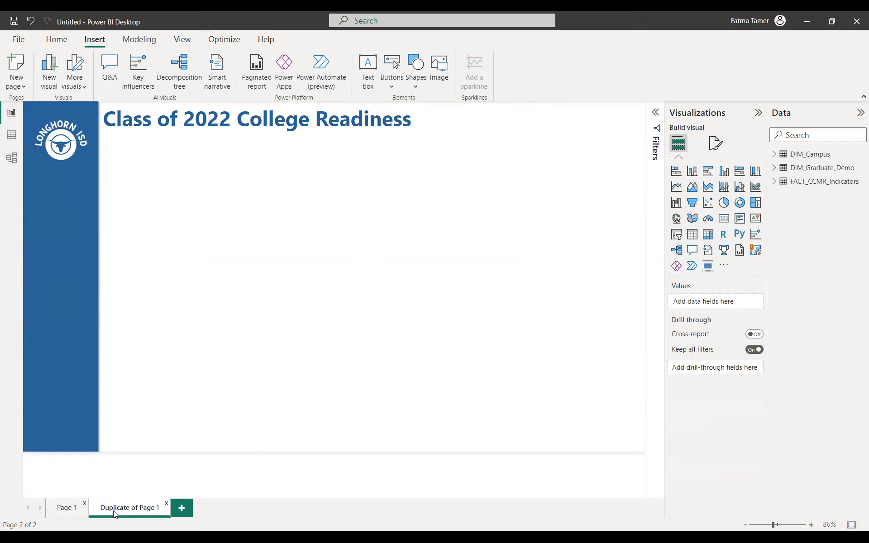
{"action": "right_click", "coordinate": [123, 506]}
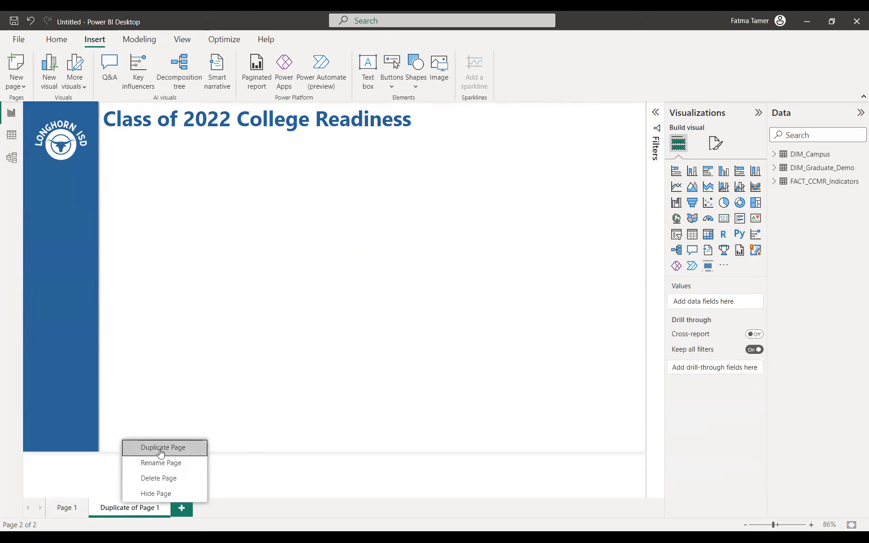
{"action": "left_click", "coordinate": [150, 447]}
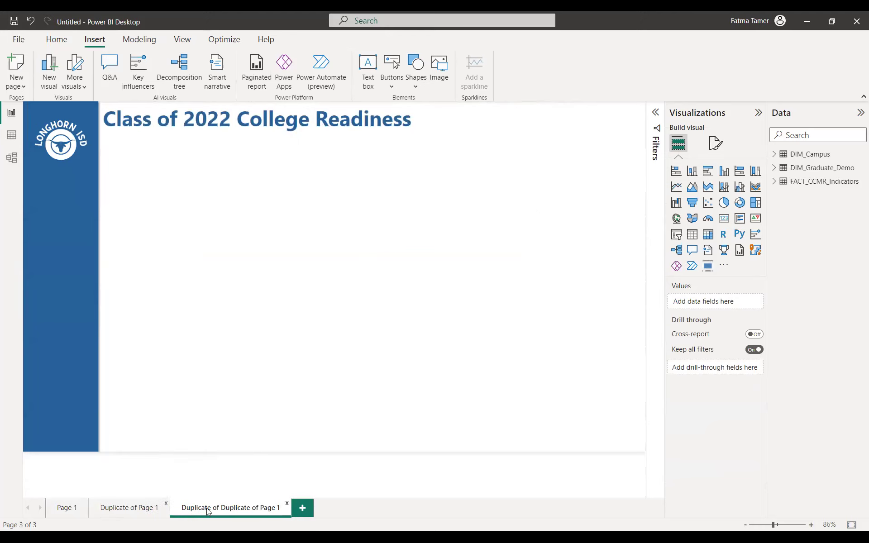
{"action": "right_click", "coordinate": [208, 511]}
{"action": "left_click", "coordinate": [254, 454]}
Rename the first report page as Table of Contents.
{"action": "left_click", "coordinate": [74, 510]}
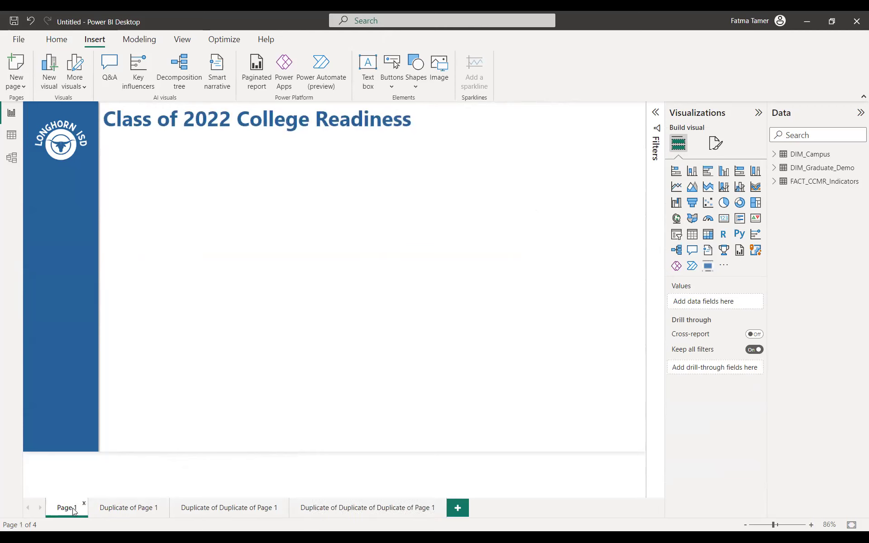
{"action": "right_click", "coordinate": [74, 511]}
{"action": "left_click", "coordinate": [104, 468]}
{"action": "key", "text": "Caps_Lock"}
{"action": "type", "text": "Table of Contents"}
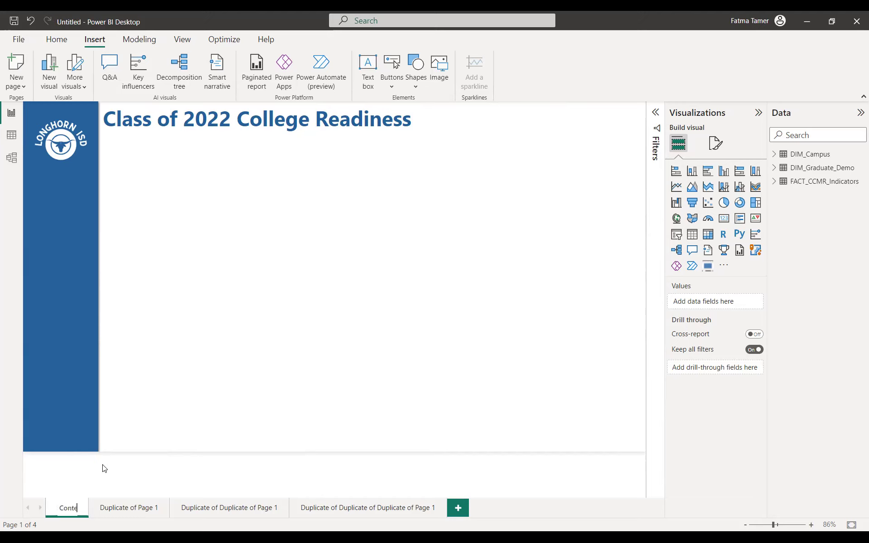
{"action": "key", "text": "Return"}
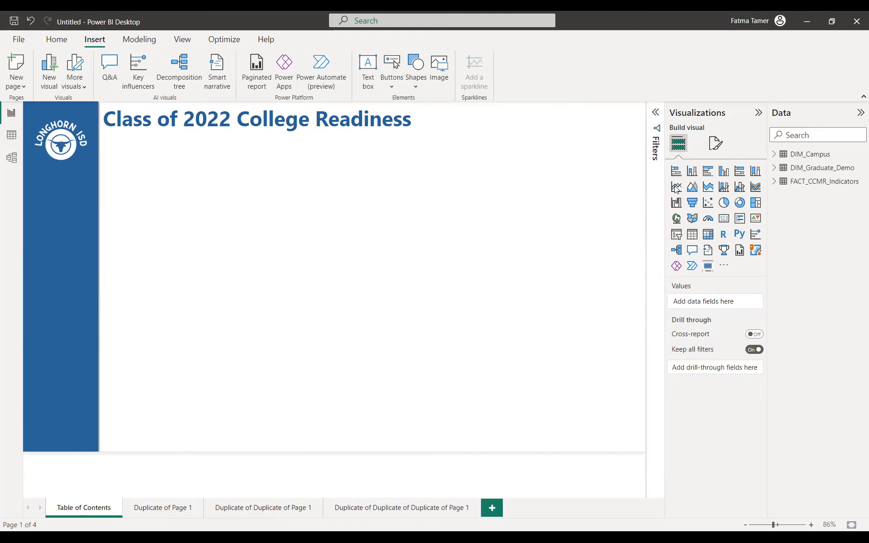
Rename the second report page as CCMR Indicators Snapshot.
{"action": "right_click", "coordinate": [172, 511]}
{"action": "left_click", "coordinate": [201, 471]}
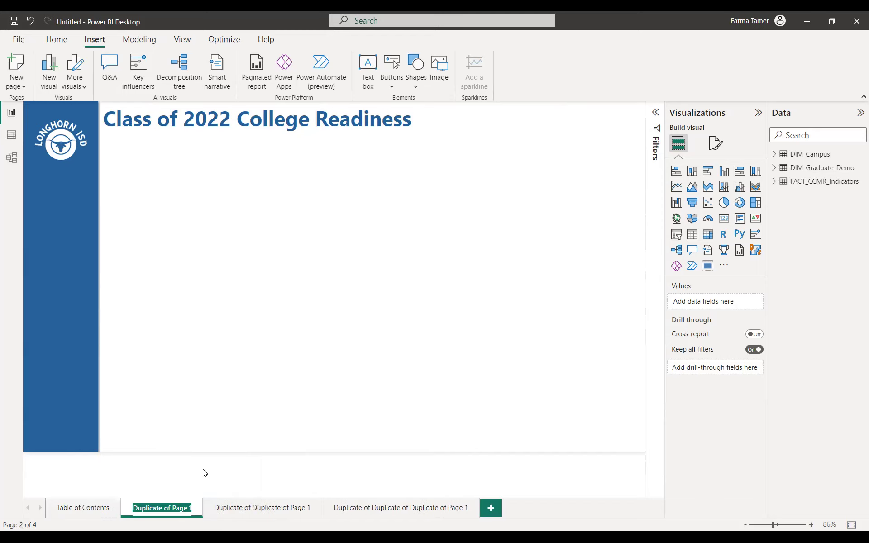
{"action": "type", "text": "CCMR Indicators Snapshot"}
{"action": "key", "text": "Return"}
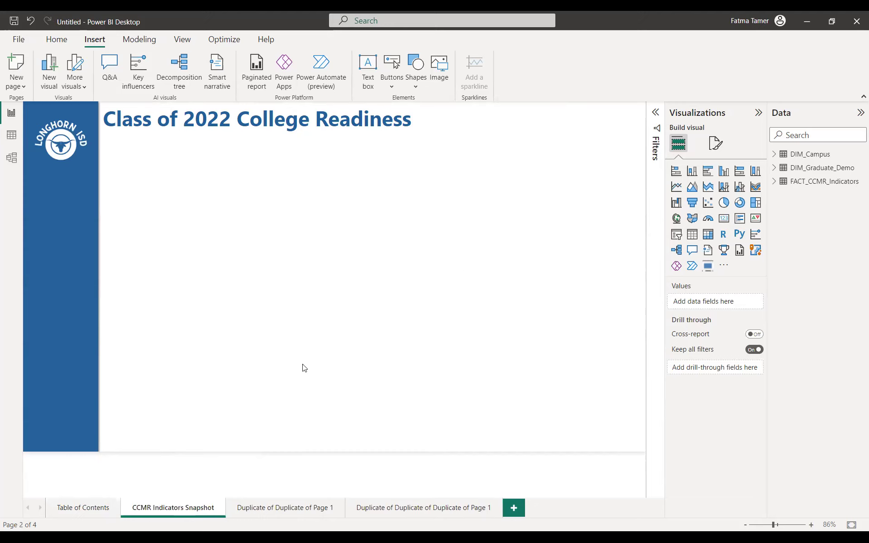
Rename the third report page as Campus Comparison.
{"action": "right_click", "coordinate": [283, 511]}
{"action": "left_click", "coordinate": [304, 468]}
{"action": "type", "text": "Campus Comparison"}
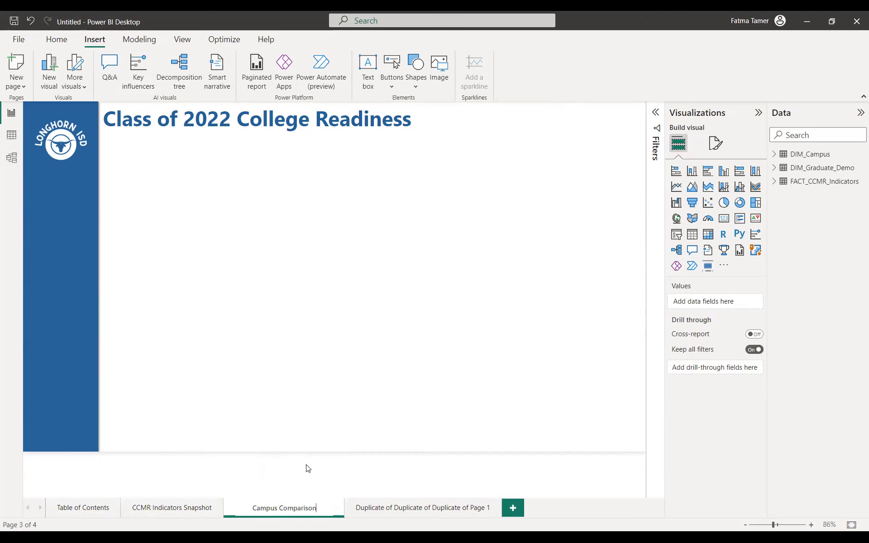
Rename the fourth report page as Readiness of EcoDis Students and return to the Table of Contents page.
{"action": "left_click", "coordinate": [370, 506]}
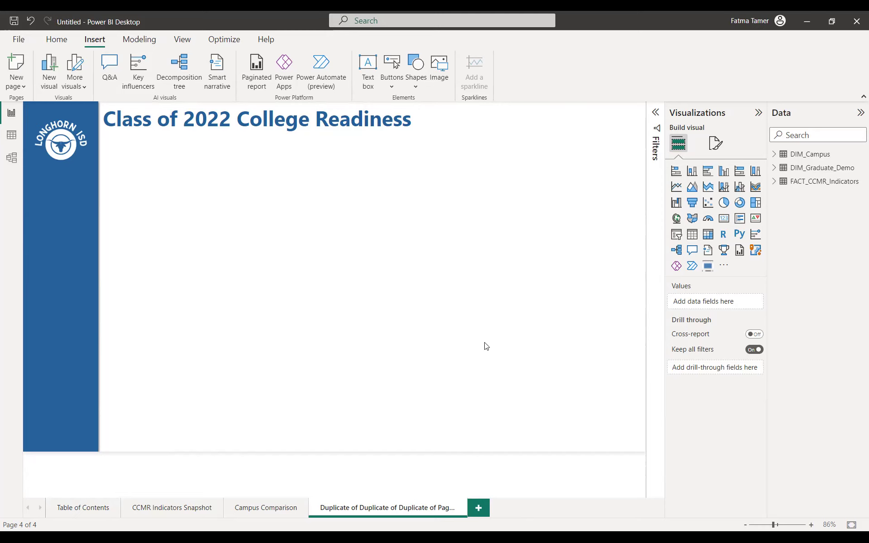
{"action": "right_click", "coordinate": [365, 513]}
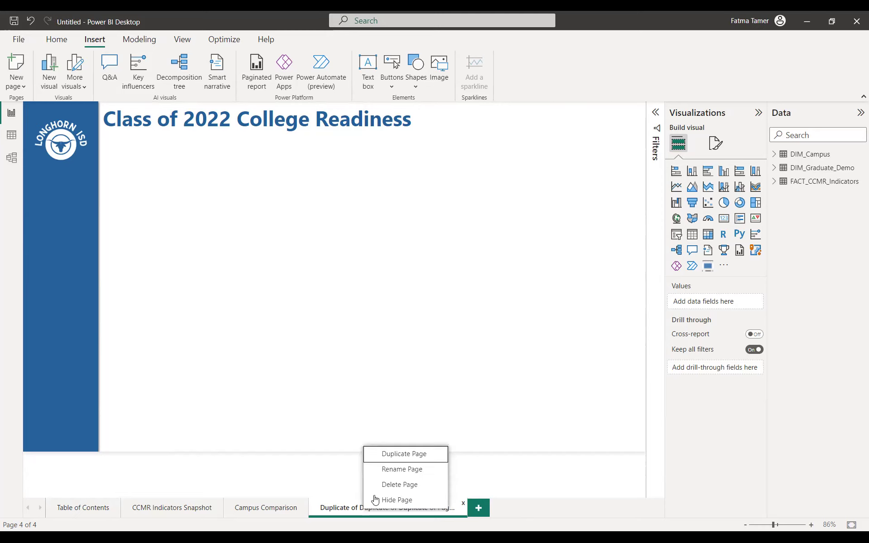
{"action": "left_click", "coordinate": [398, 471]}
{"action": "type", "text": "Readiness of EcoDis Students"}
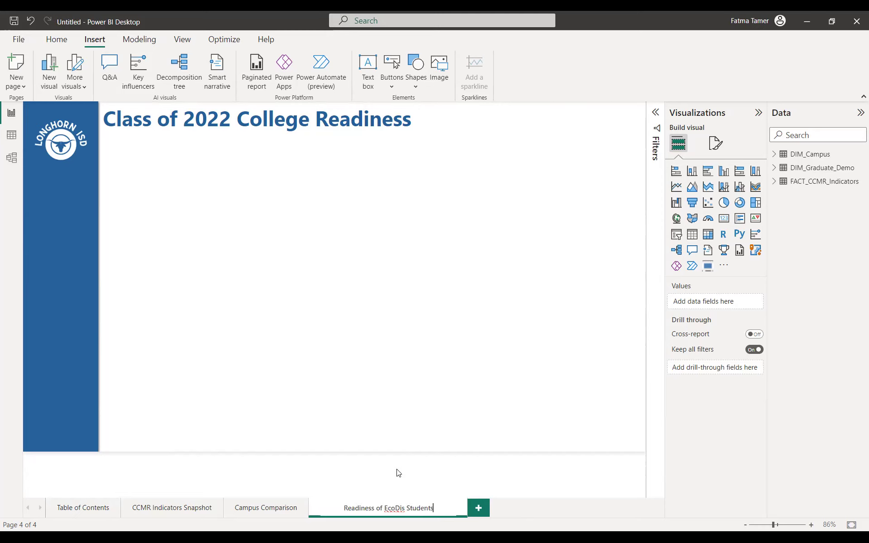
{"action": "key", "text": "Return"}
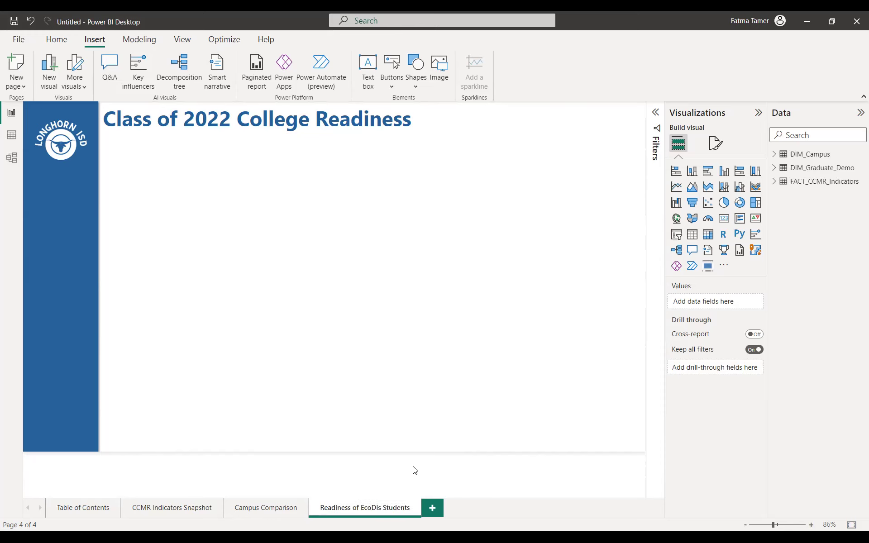
{"action": "left_click", "coordinate": [76, 513]}
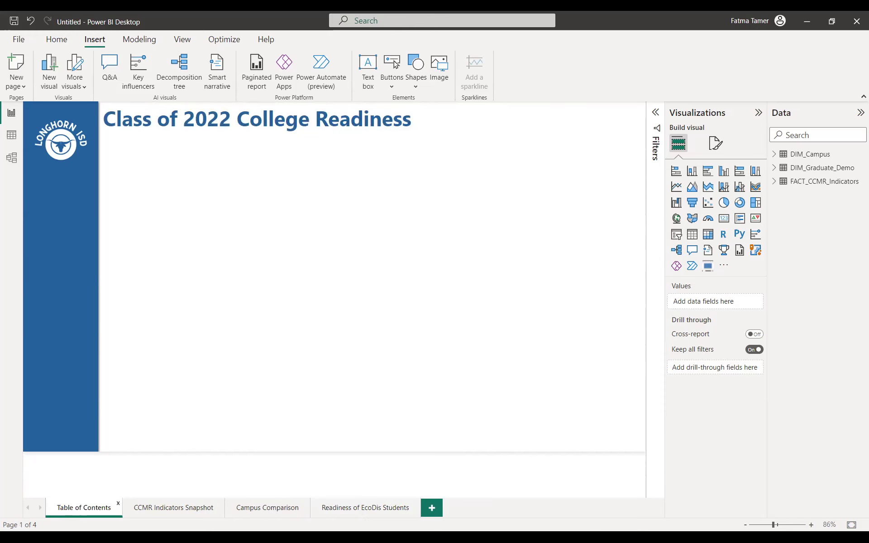
Switch to the Data Fellows Session 54 video on YouTube, play it full screen and watch how the report pages are renamed.
{"action": "key", "text": "alt+Tab"}
{"action": "left_click", "coordinate": [65, 442]}
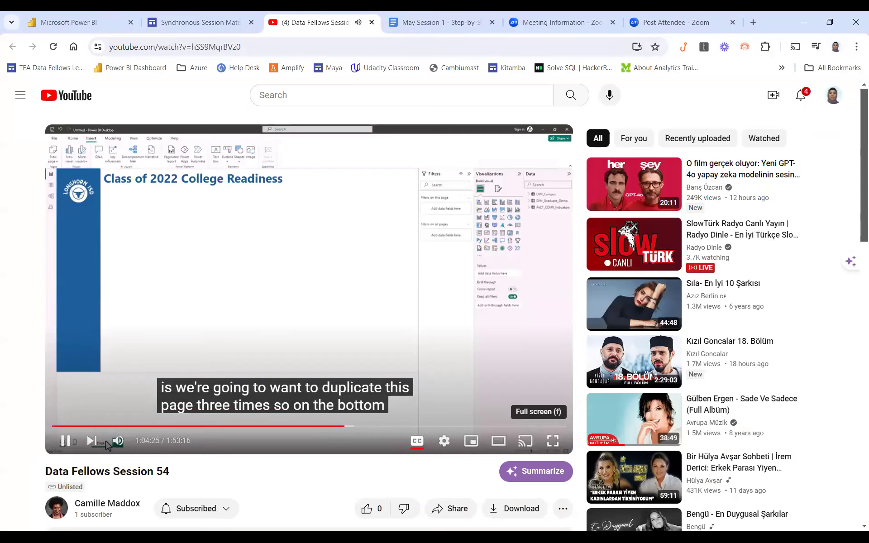
{"action": "key", "text": "f"}
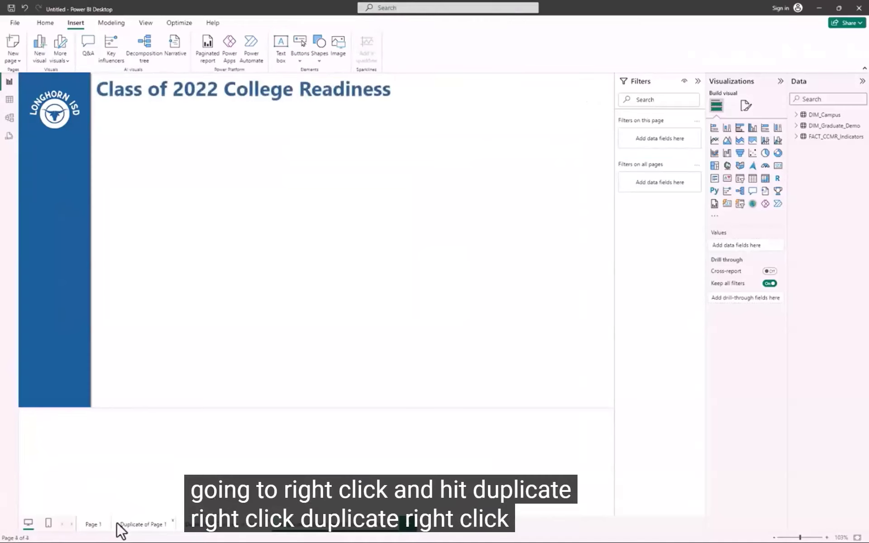
{"action": "left_click", "coordinate": [92, 526]}
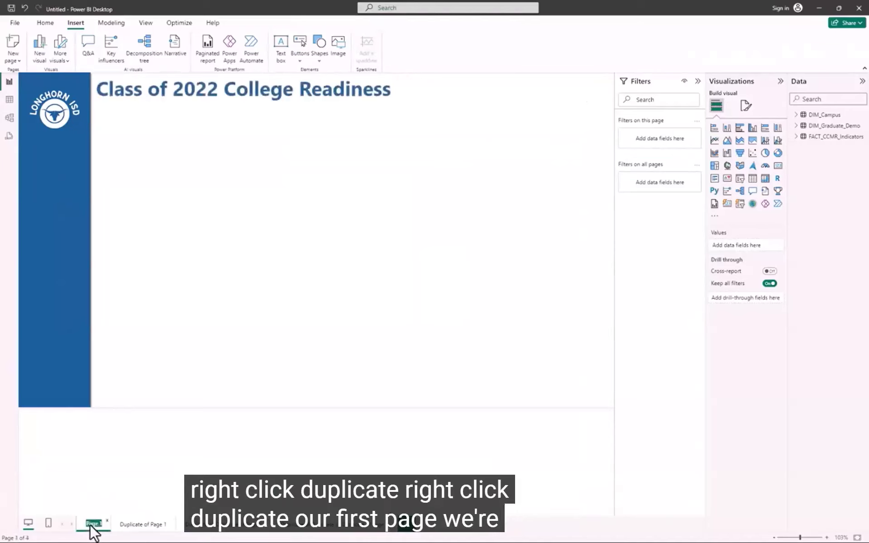
{"action": "type", "text": "Table of"}
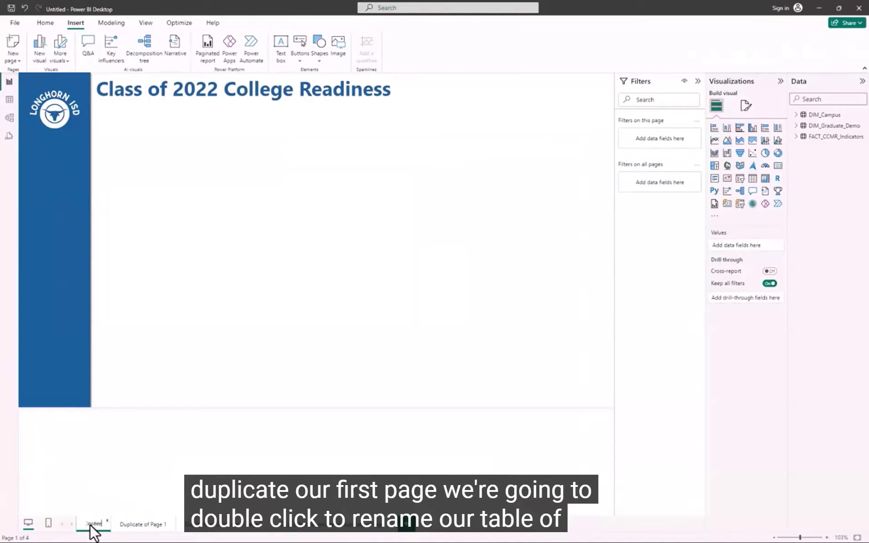
{"action": "type", "text": " Contents"}
{"action": "key", "text": "Return"}
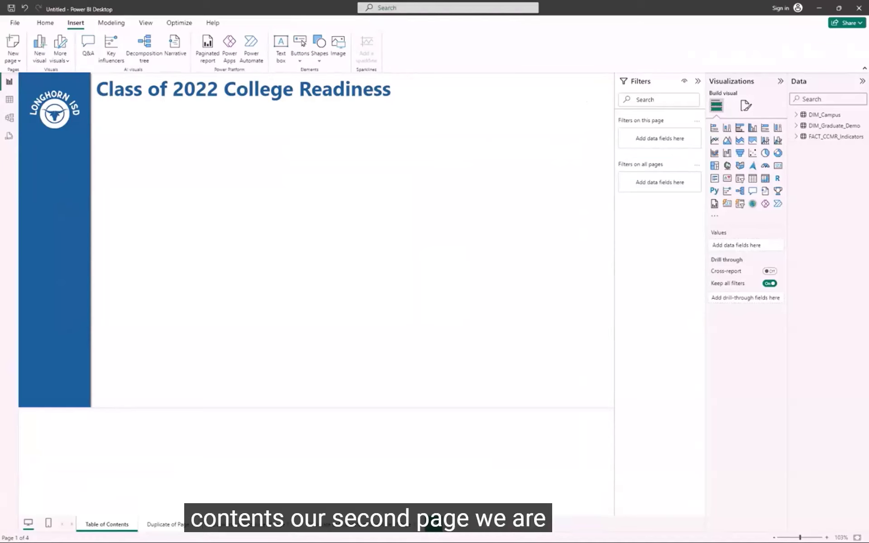
{"action": "double_click", "coordinate": [174, 526]}
{"action": "type", "text": "Indicators Snapshot"}
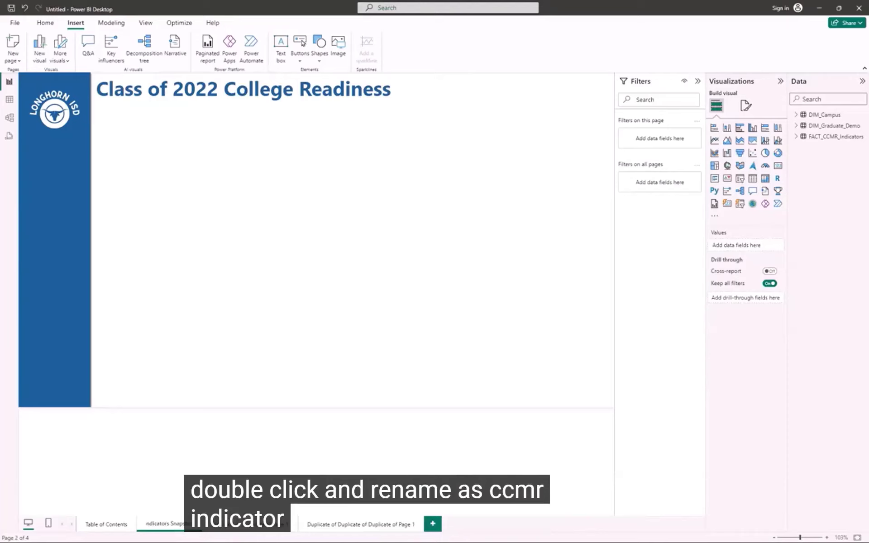
{"action": "key", "text": "Return"}
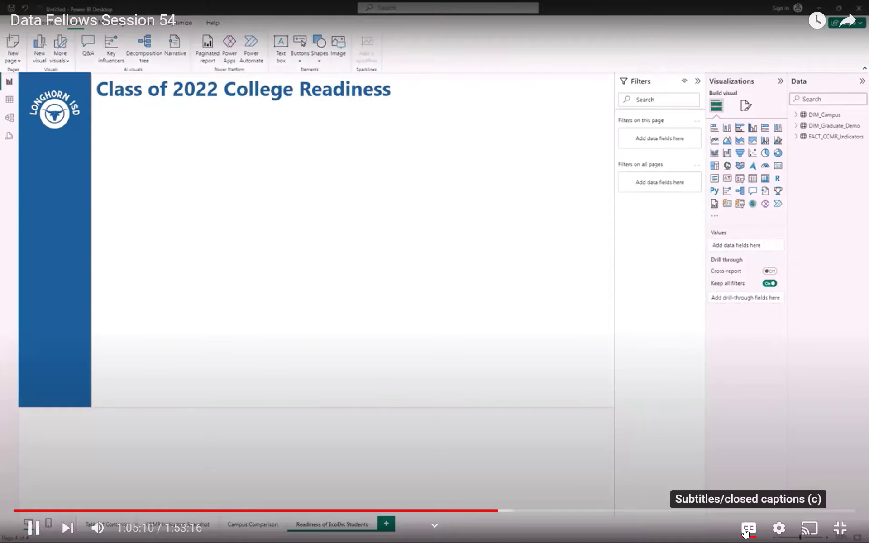
Turn on the video's captions and watch how a page navigator is inserted on the Table of Contents page.
{"action": "left_click", "coordinate": [748, 529]}
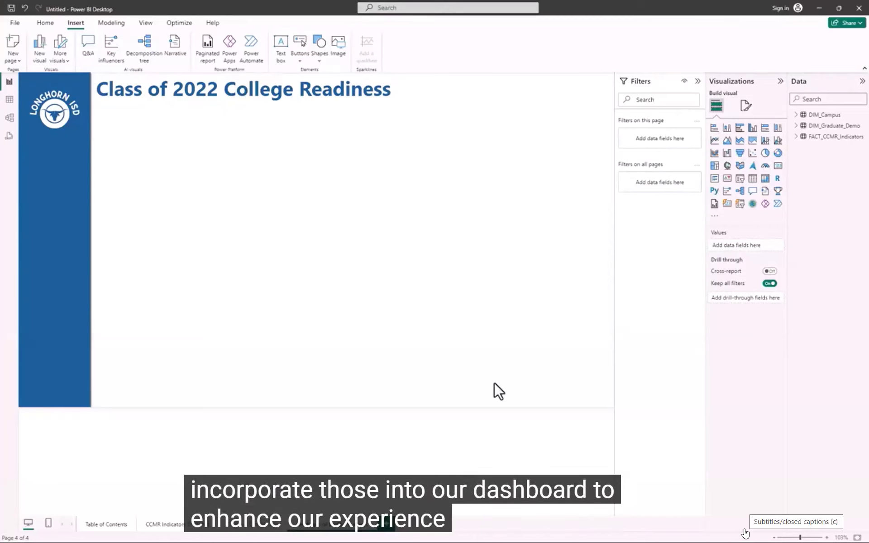
{"action": "left_click", "coordinate": [105, 525]}
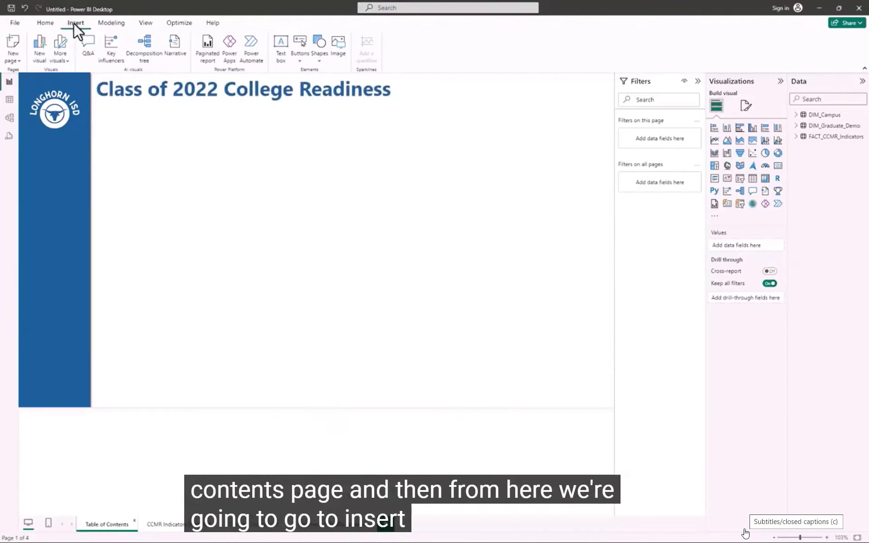
{"action": "left_click", "coordinate": [297, 53]}
{"action": "mouse_move", "coordinate": [327, 240]}
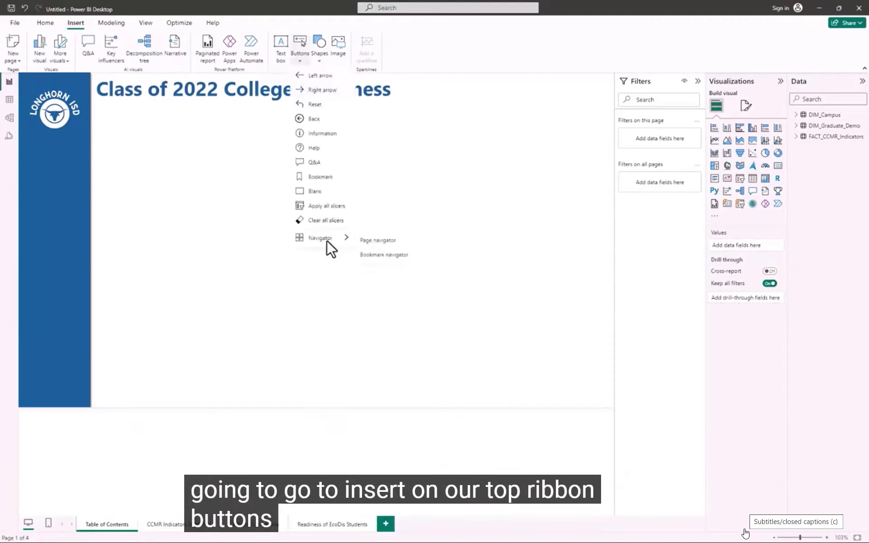
{"action": "left_click", "coordinate": [375, 241]}
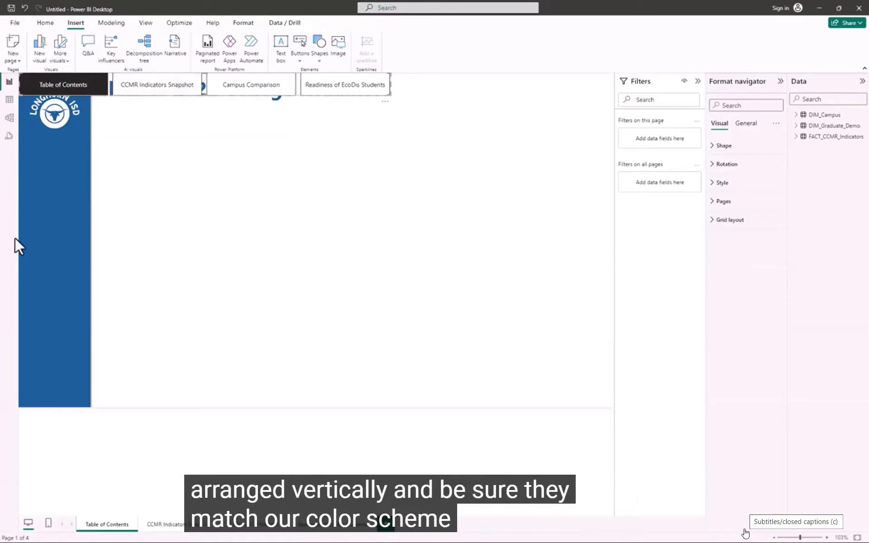
Watch how the page navigator is moved below the title and its grid layout orientation is set to Vertical.
{"action": "left_click_drag", "start_coordinate": [110, 79], "coordinate": [192, 225]}
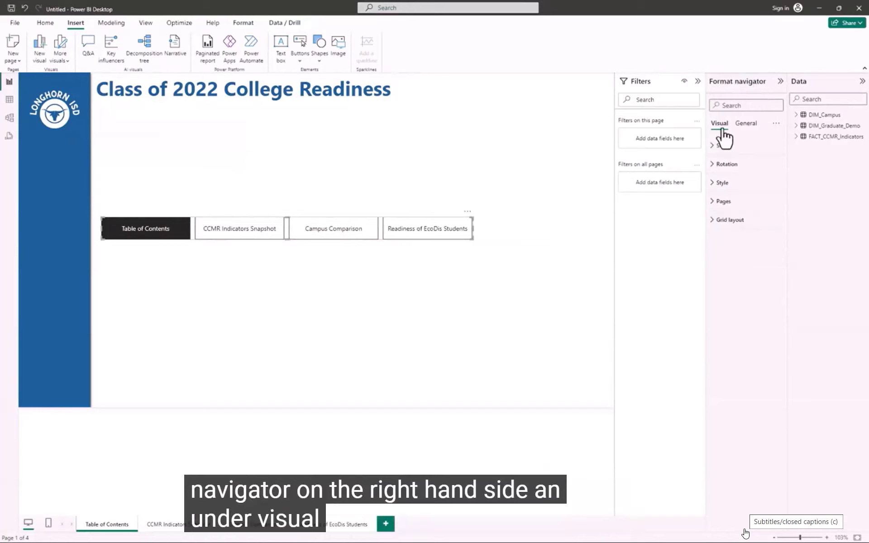
{"action": "left_click", "coordinate": [715, 221]}
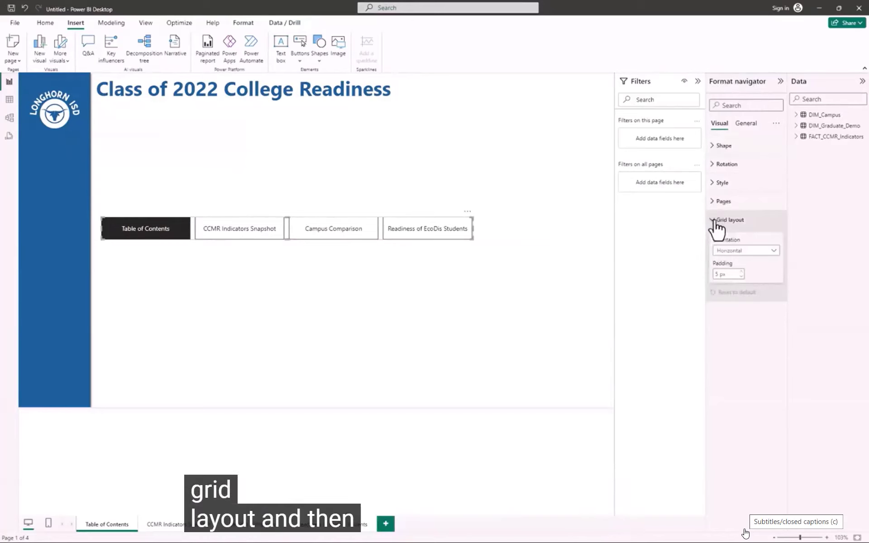
{"action": "left_click", "coordinate": [734, 255]}
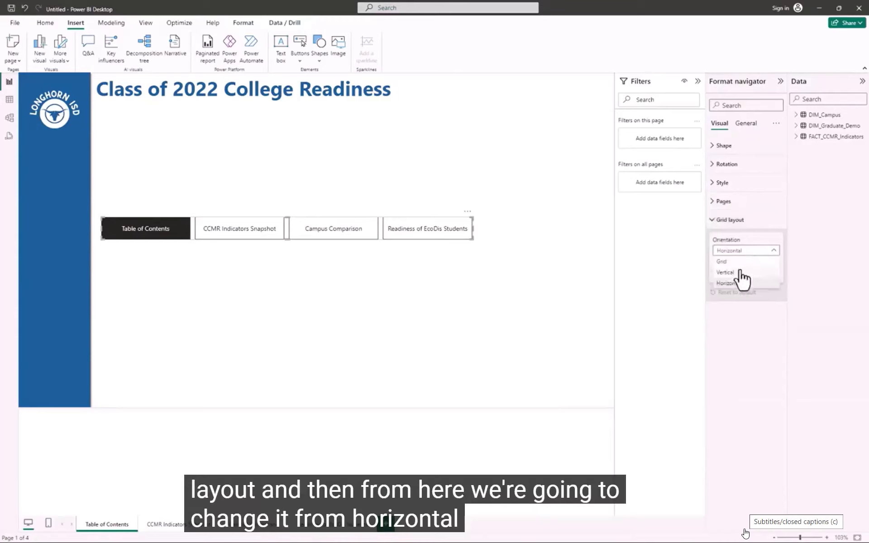
{"action": "left_click", "coordinate": [742, 272]}
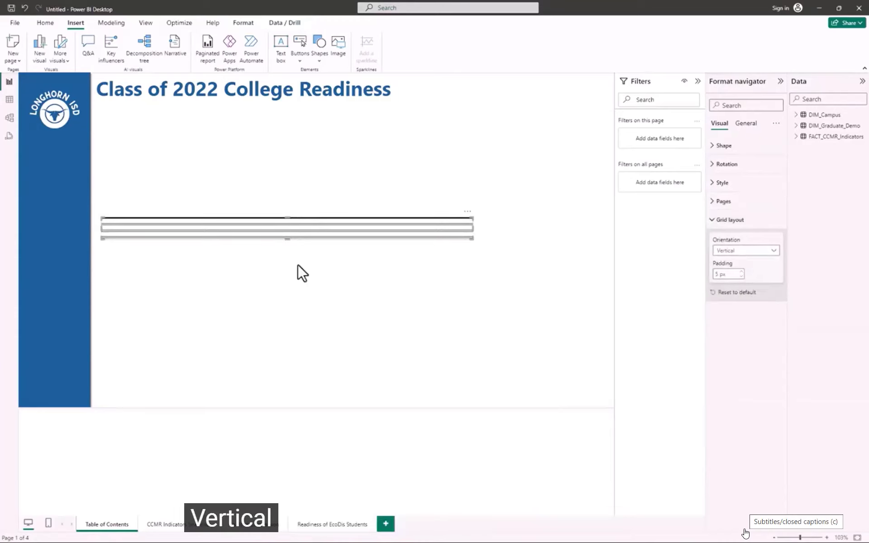
Watch how the vertical navigator is narrowed and fitted into the blue sidebar beneath the logo.
{"action": "left_click_drag", "start_coordinate": [473, 238], "coordinate": [420, 368]}
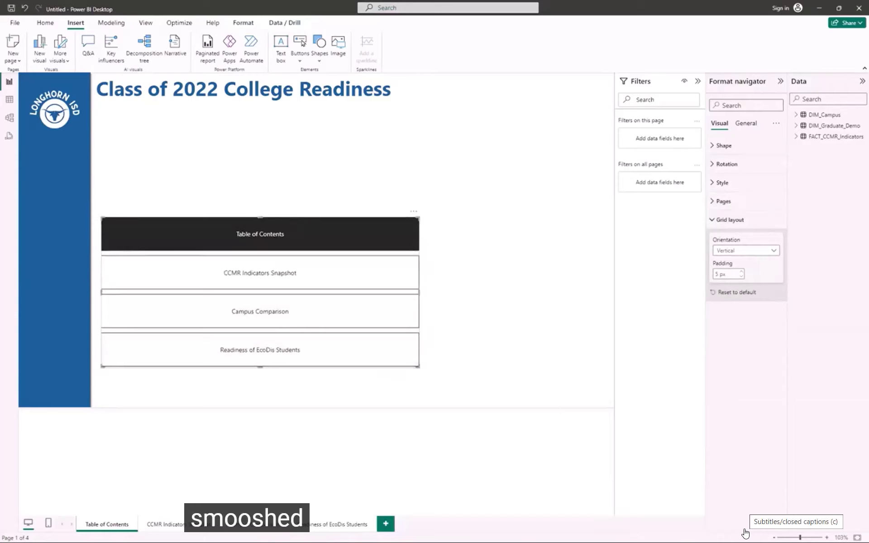
{"action": "left_click_drag", "start_coordinate": [417, 366], "coordinate": [201, 377]}
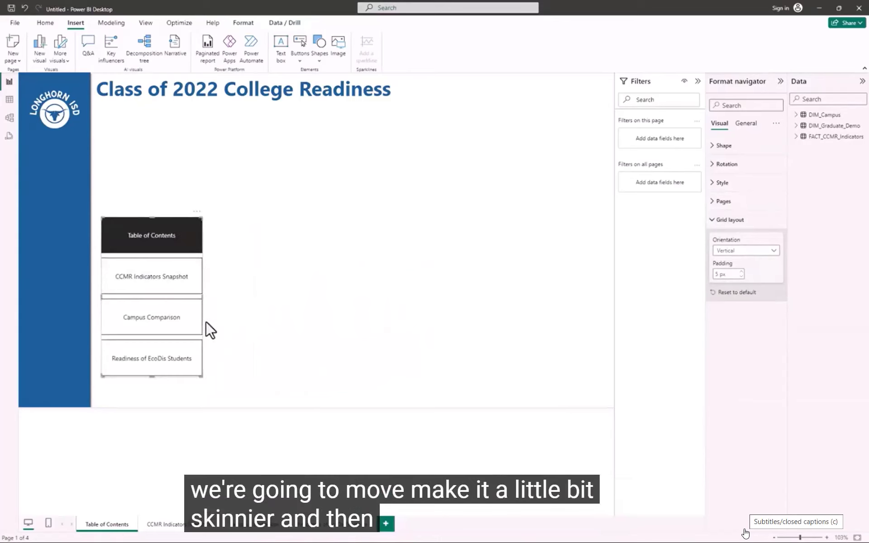
{"action": "left_click_drag", "start_coordinate": [202, 330], "coordinate": [110, 262]}
{"action": "left_click_drag", "start_coordinate": [119, 320], "coordinate": [86, 349]}
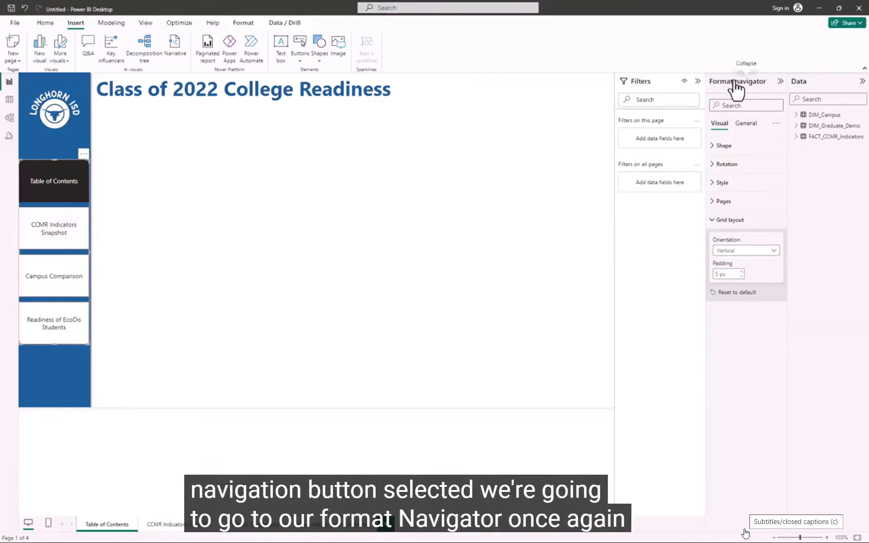
Watch how the navigator's default font color is set to white and its border is turned off.
{"action": "left_click", "coordinate": [713, 186]}
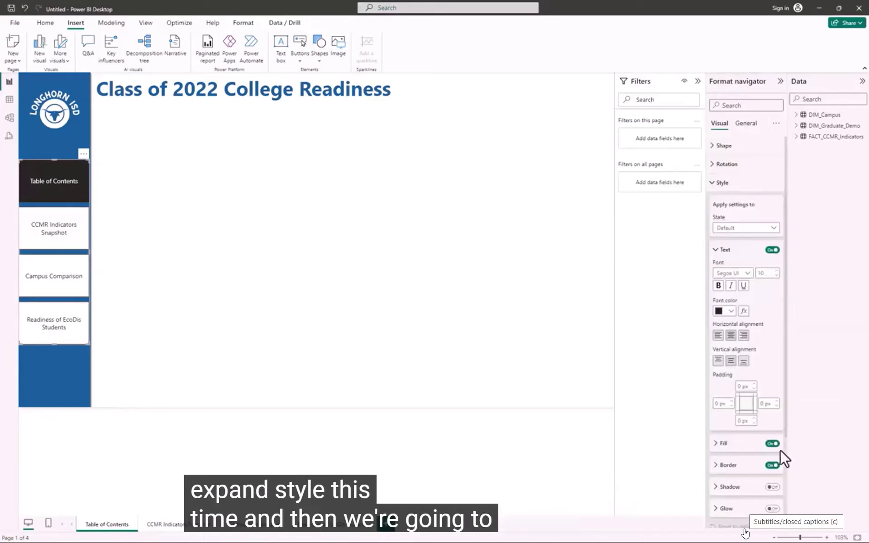
{"action": "left_click", "coordinate": [731, 312]}
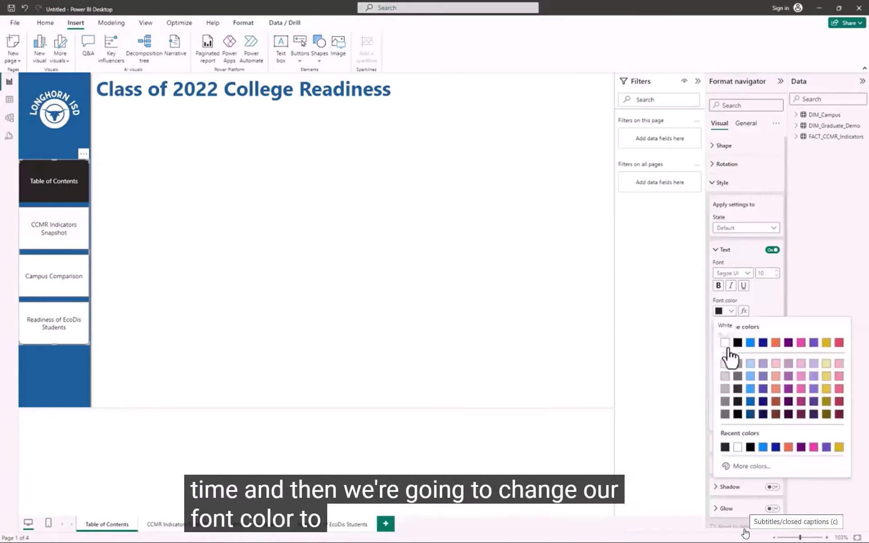
{"action": "left_click", "coordinate": [725, 342]}
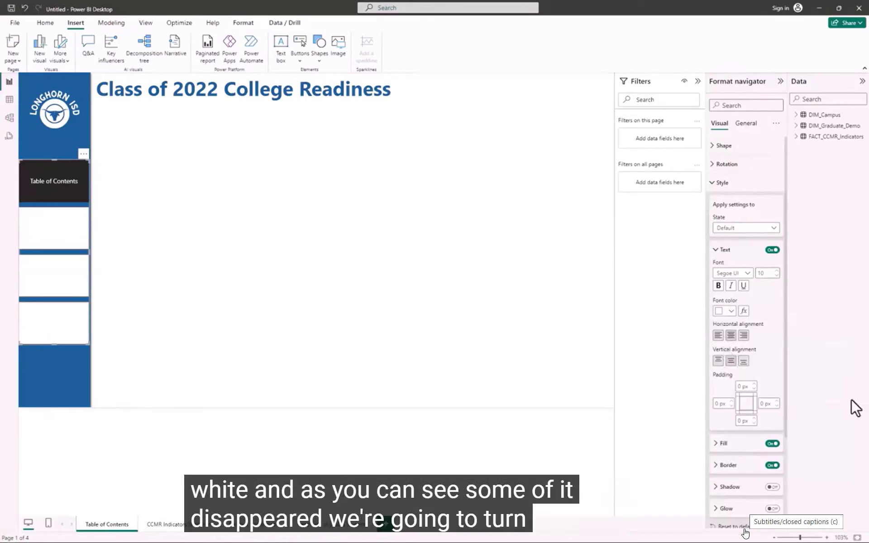
{"action": "left_click", "coordinate": [773, 466]}
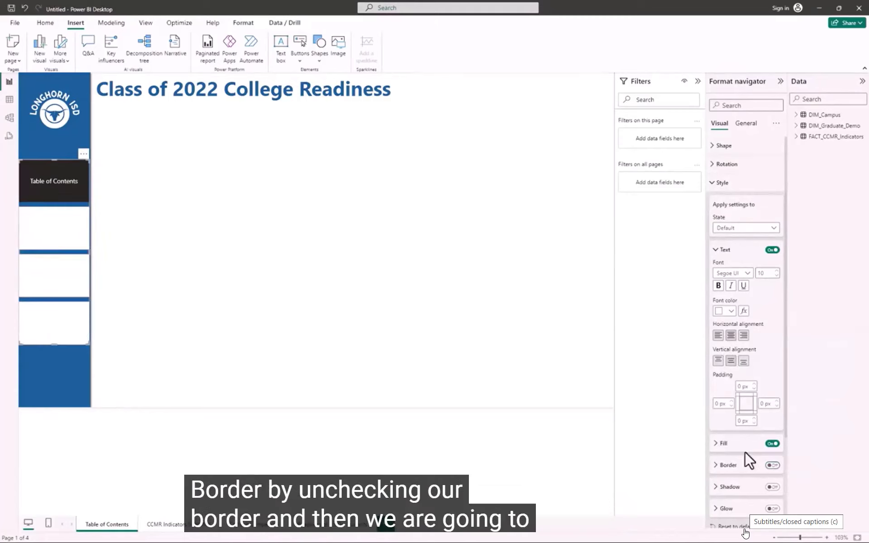
Watch how the navigator buttons' fill color is set to hex #215F9A to match the sidebar.
{"action": "left_click", "coordinate": [721, 445]}
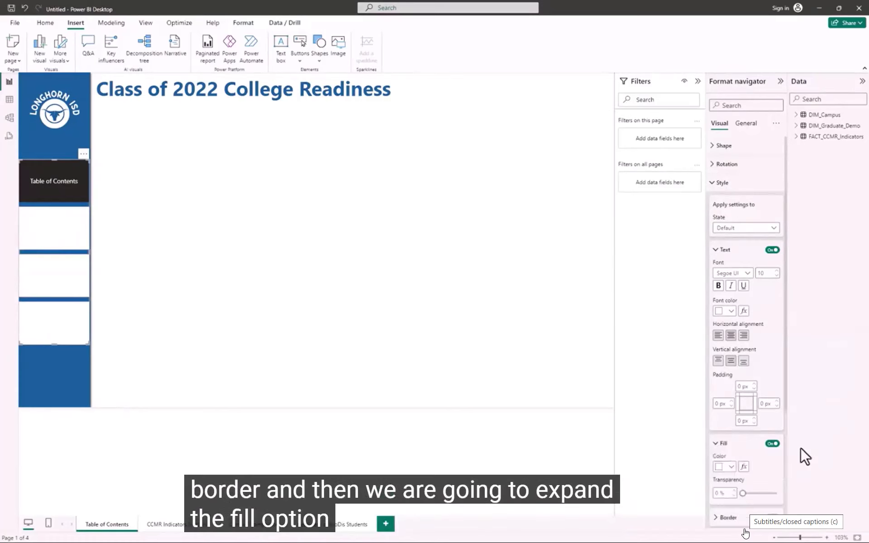
{"action": "left_click", "coordinate": [731, 467]}
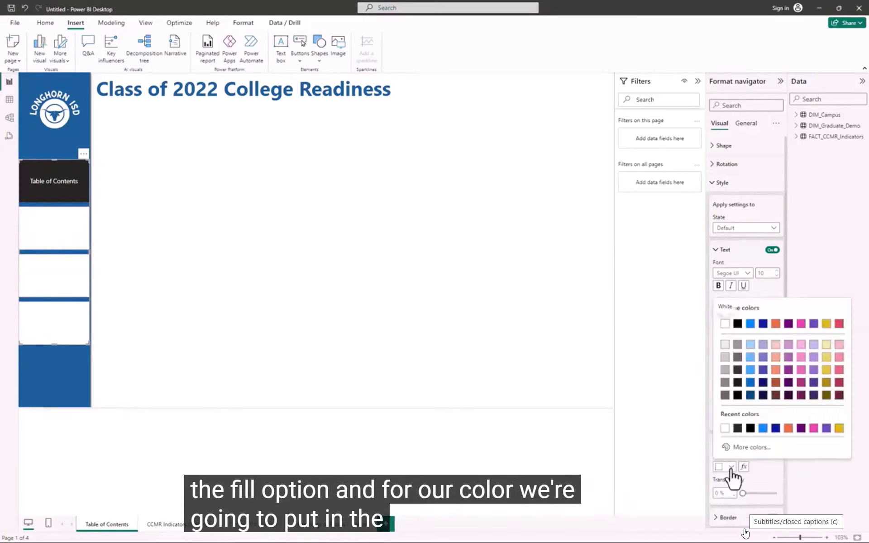
{"action": "left_click", "coordinate": [761, 447]}
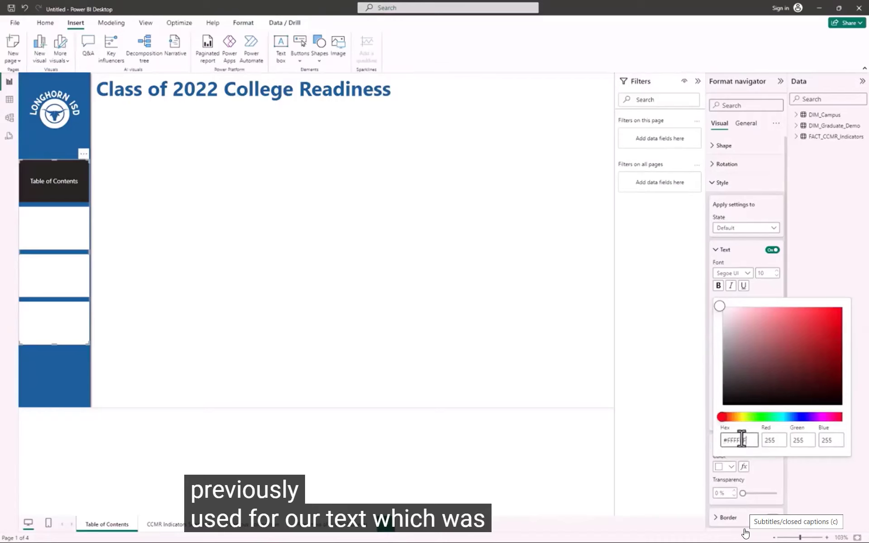
{"action": "type", "text": "#215F9A"}
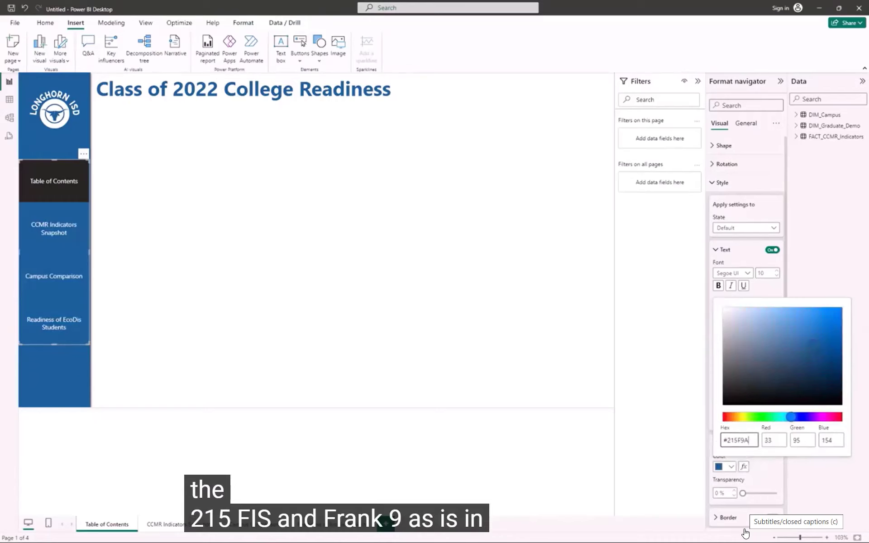
{"action": "left_click", "coordinate": [233, 261]}
{"action": "left_click", "coordinate": [713, 183]}
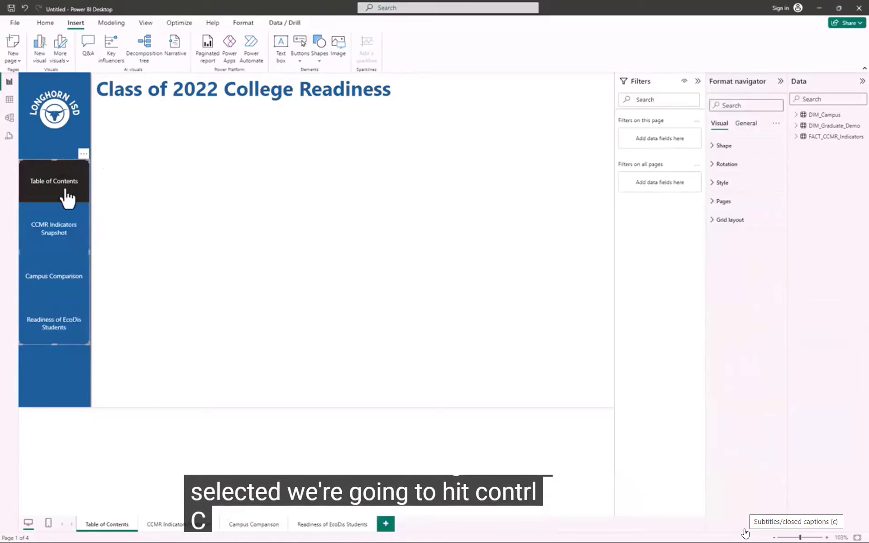
Watch how the navigator is copied to the remaining pages, and pause the video with captions off to return to the Power BI report.
{"action": "left_click", "coordinate": [165, 521]}
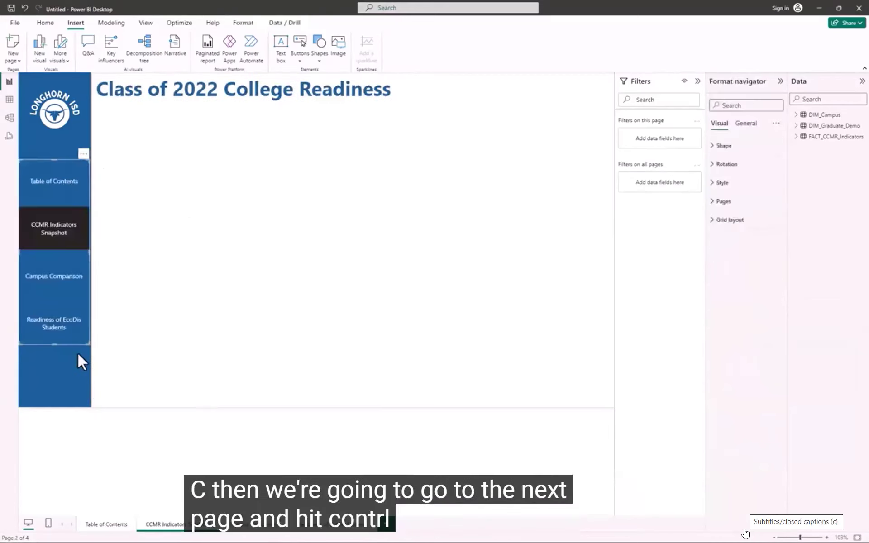
{"action": "left_click", "coordinate": [248, 527]}
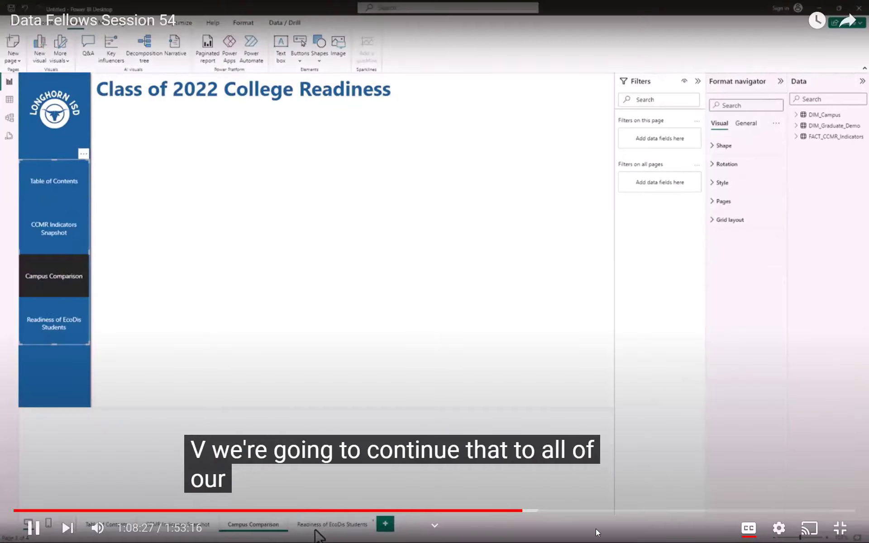
{"action": "left_click", "coordinate": [749, 530]}
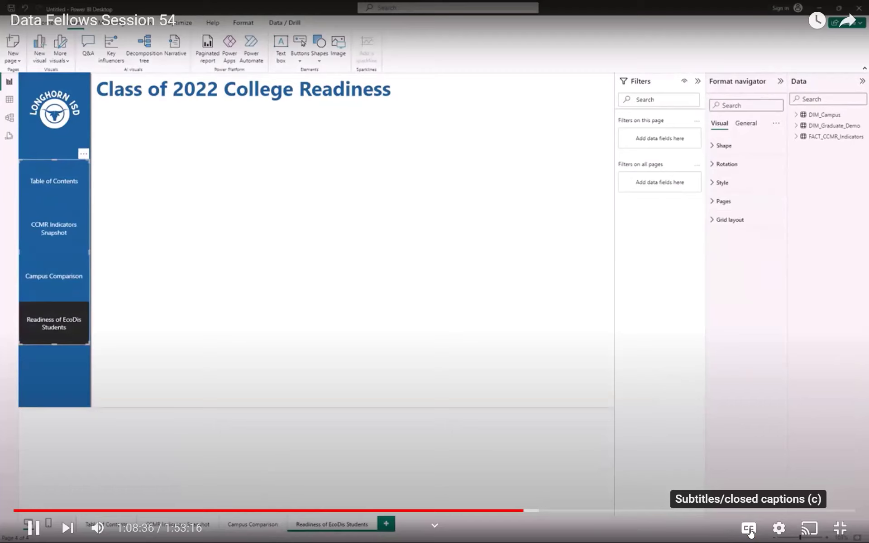
{"action": "left_click", "coordinate": [499, 359]}
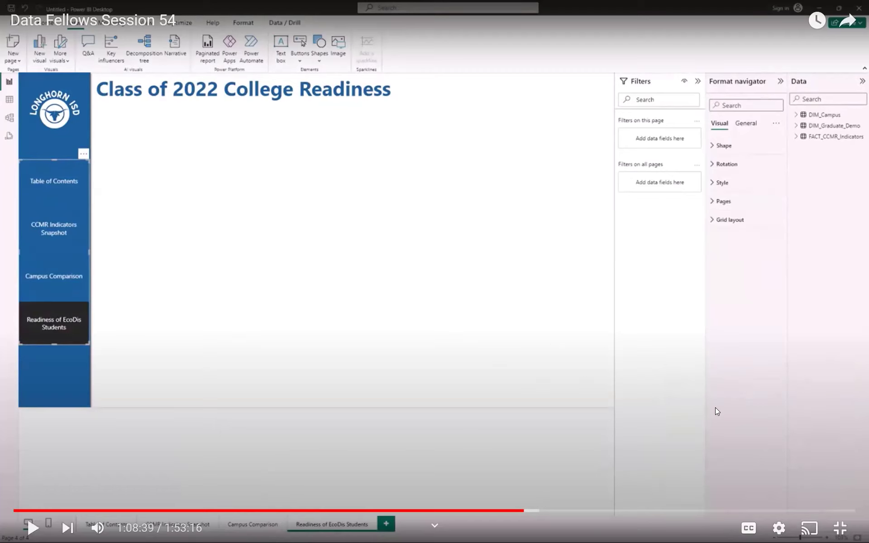
{"action": "key", "text": "Escape"}
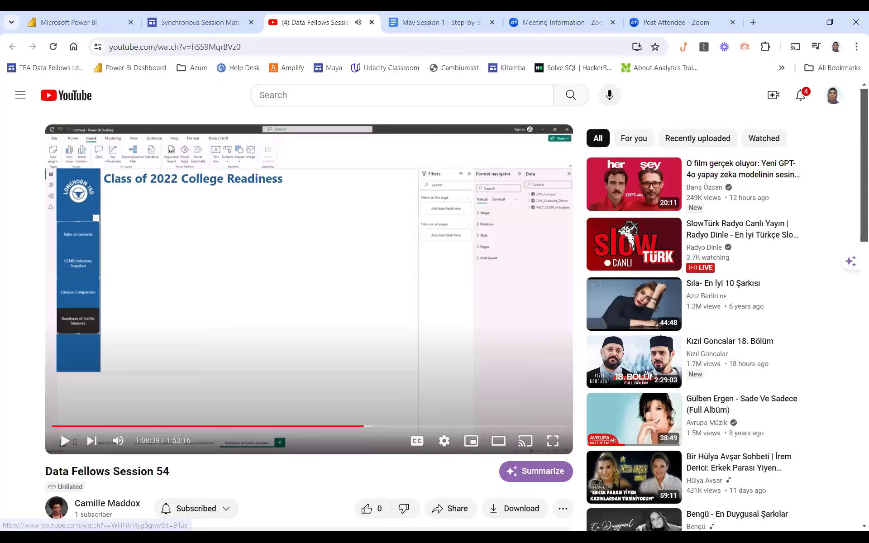
{"action": "key", "text": "alt+Tab"}
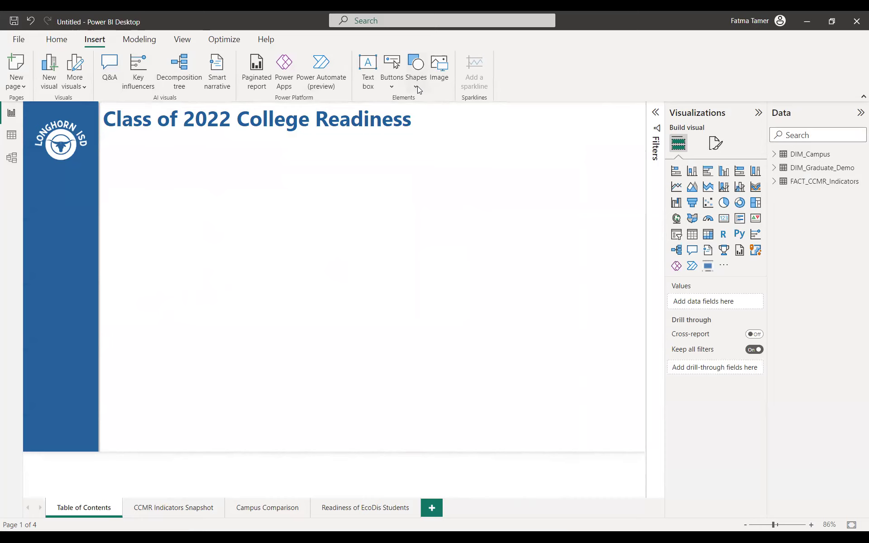
Insert a page navigator on the Table of Contents page and set its grid layout orientation to Vertical.
{"action": "left_click", "coordinate": [393, 90]}
{"action": "mouse_move", "coordinate": [403, 307]}
{"action": "left_click", "coordinate": [489, 310]}
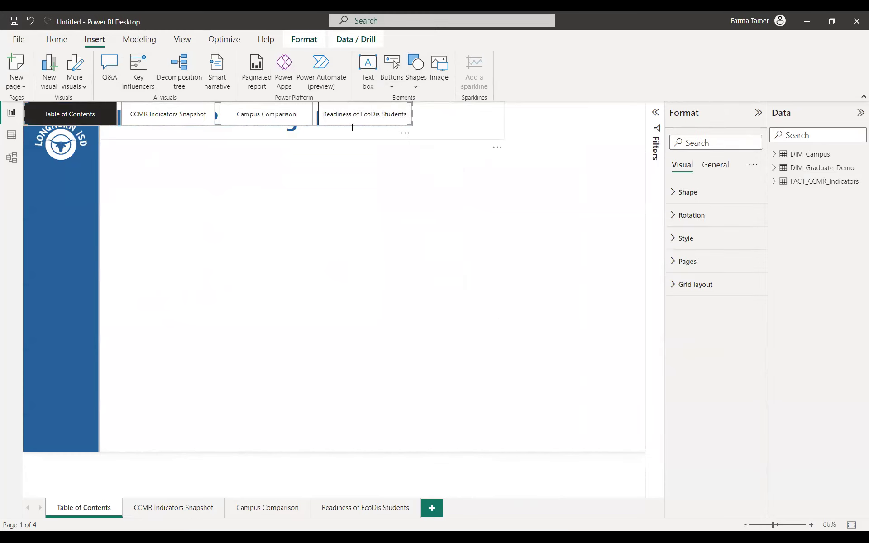
{"action": "left_click", "coordinate": [672, 286]}
{"action": "left_click", "coordinate": [749, 323]}
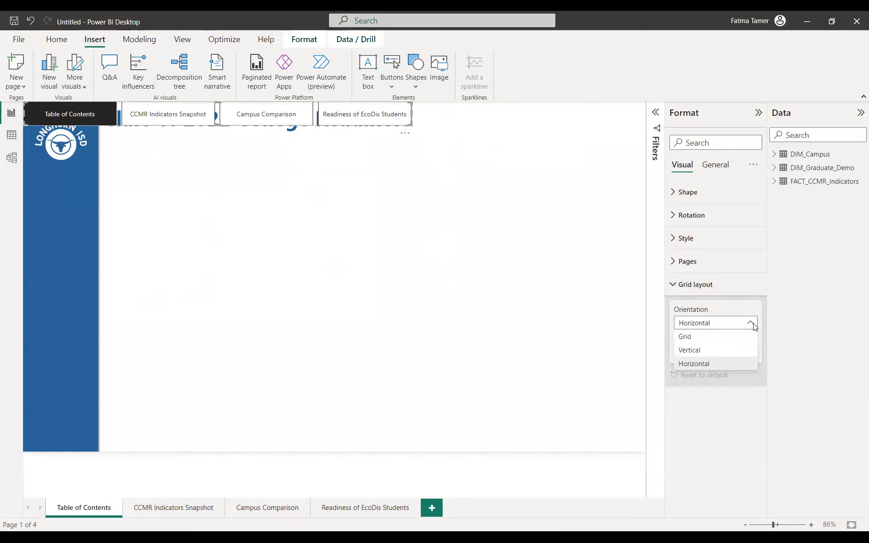
{"action": "left_click", "coordinate": [721, 351]}
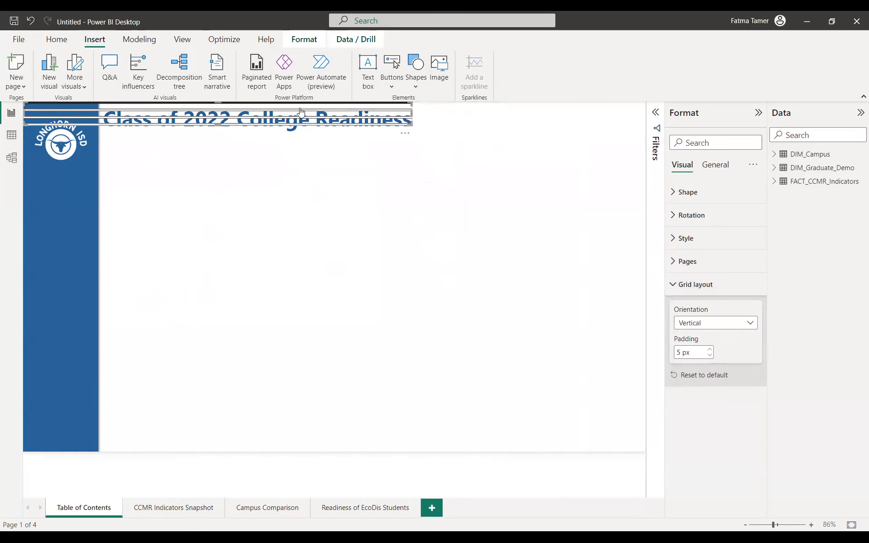
Move the page navigator to the blank canvas below the title and resize it into a narrow stack of four tall buttons.
{"action": "left_click_drag", "start_coordinate": [299, 111], "coordinate": [390, 215]}
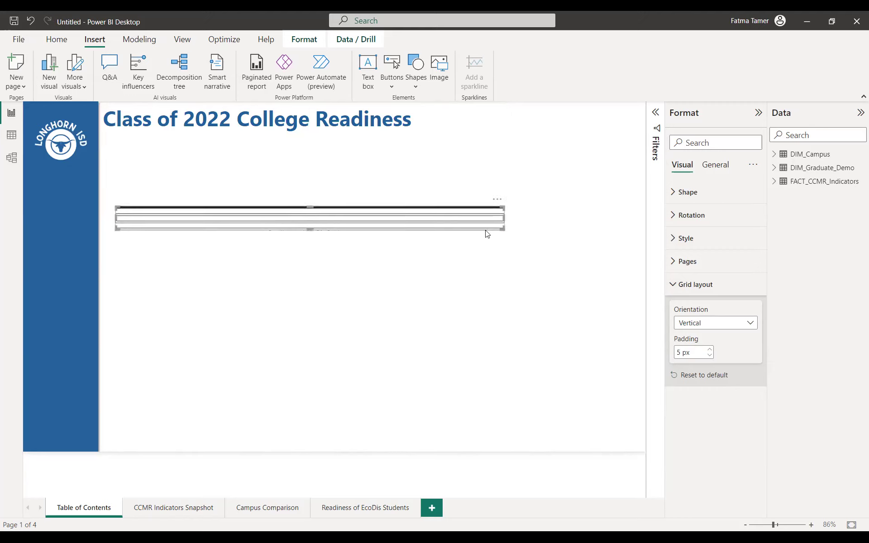
{"action": "left_click_drag", "start_coordinate": [502, 228], "coordinate": [246, 451]}
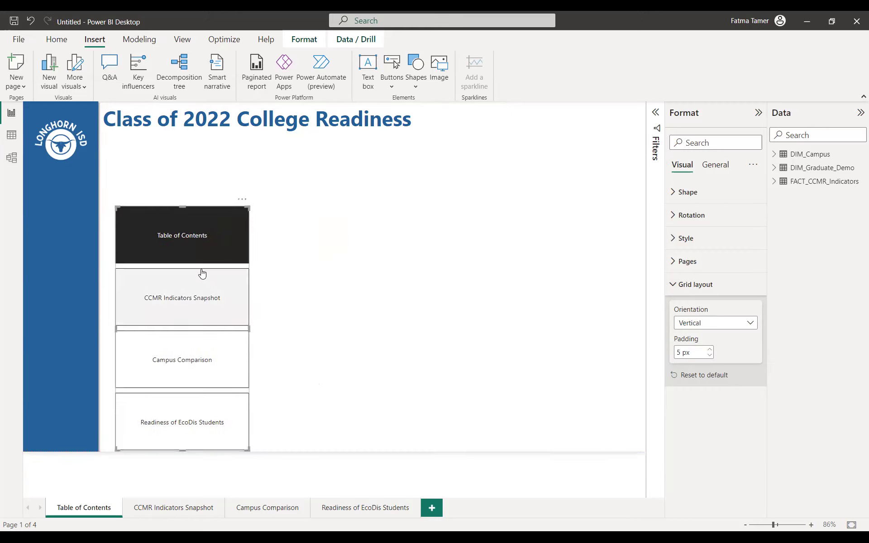
{"action": "left_click_drag", "start_coordinate": [204, 229], "coordinate": [280, 172]}
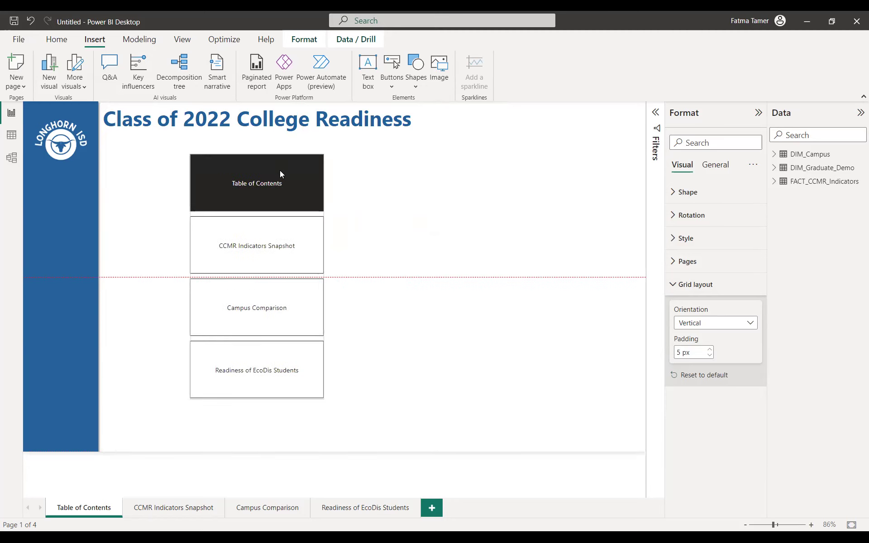
{"action": "left_click_drag", "start_coordinate": [321, 397], "coordinate": [294, 429]}
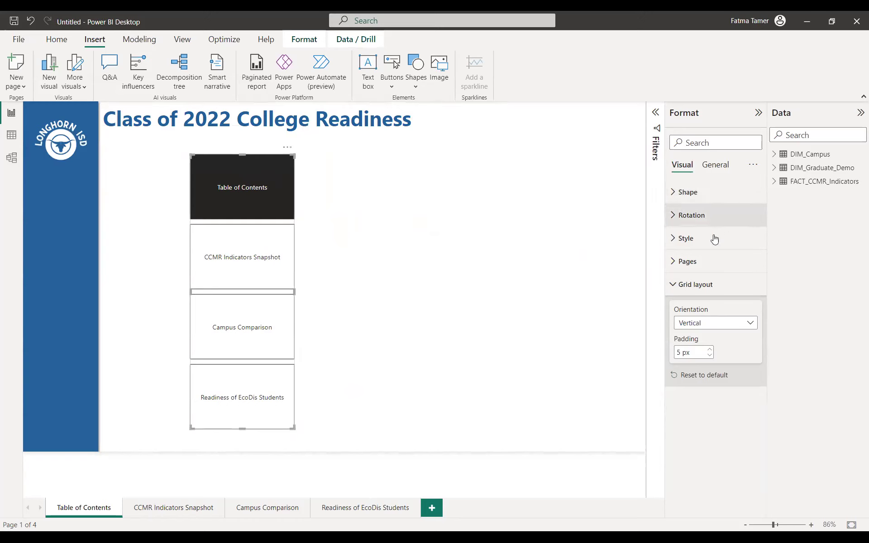
Set the font color of the page navigator's default button style to white.
{"action": "left_click", "coordinate": [674, 245]}
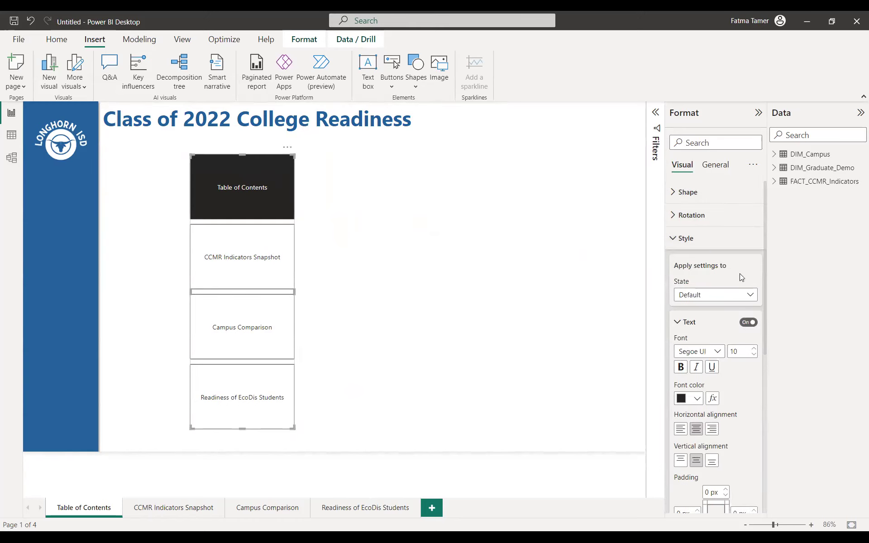
{"action": "left_click", "coordinate": [697, 399]}
{"action": "left_click", "coordinate": [705, 348]}
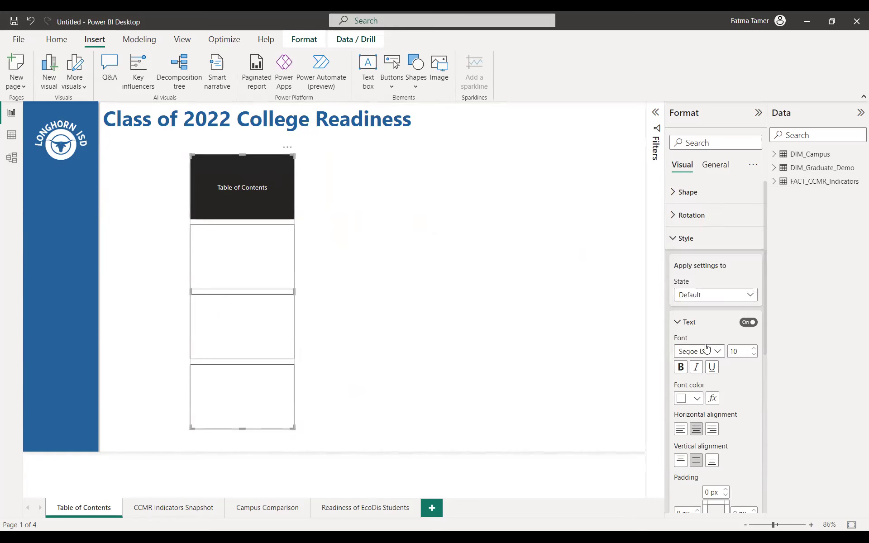
Set the fill color of the page navigator's default button style to #215F9A and turn off its border.
{"action": "left_click", "coordinate": [679, 322]}
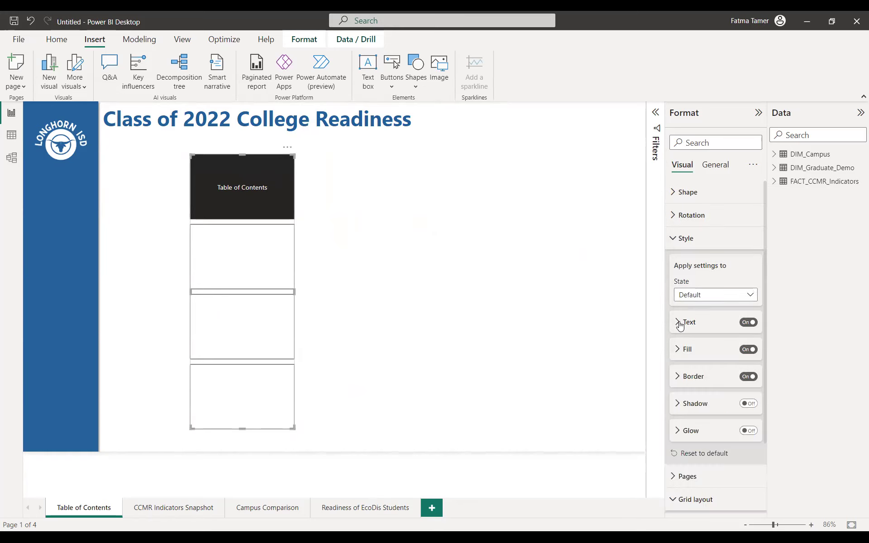
{"action": "left_click", "coordinate": [678, 352]}
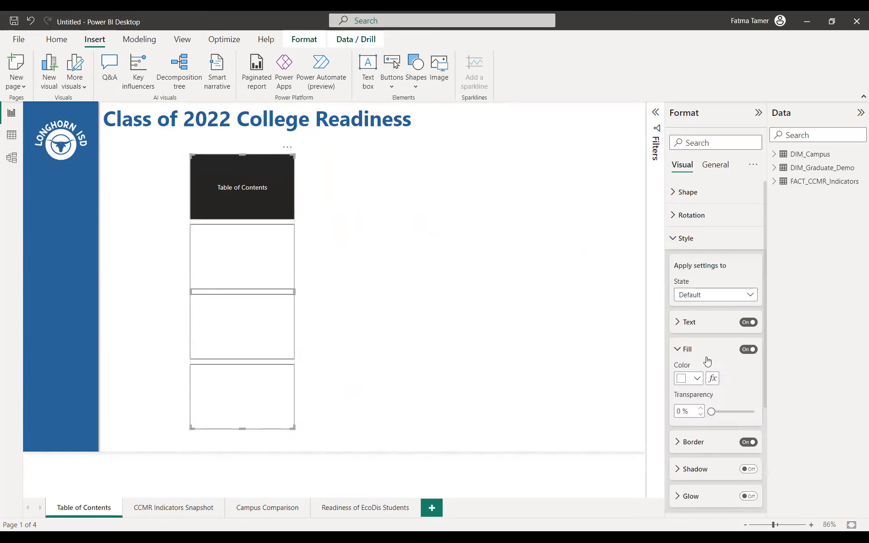
{"action": "left_click", "coordinate": [697, 380]}
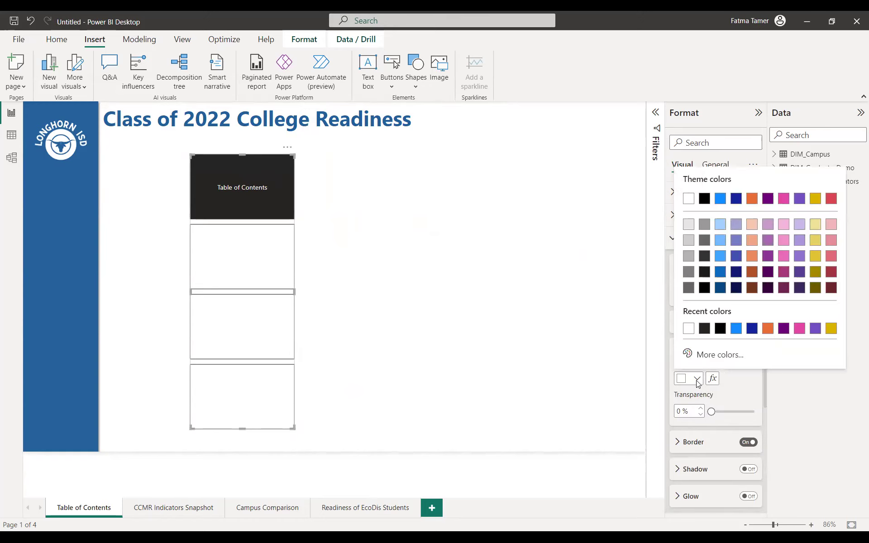
{"action": "left_click", "coordinate": [736, 329]}
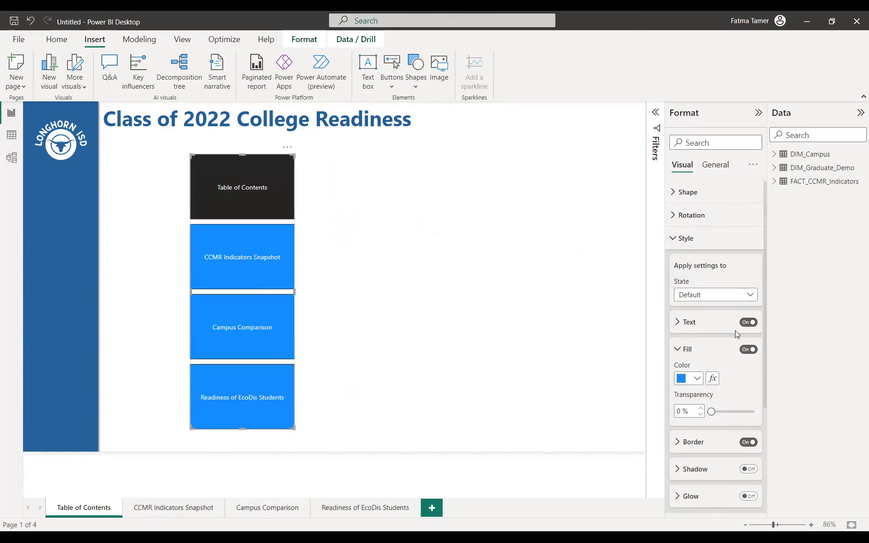
{"action": "left_click", "coordinate": [697, 378]}
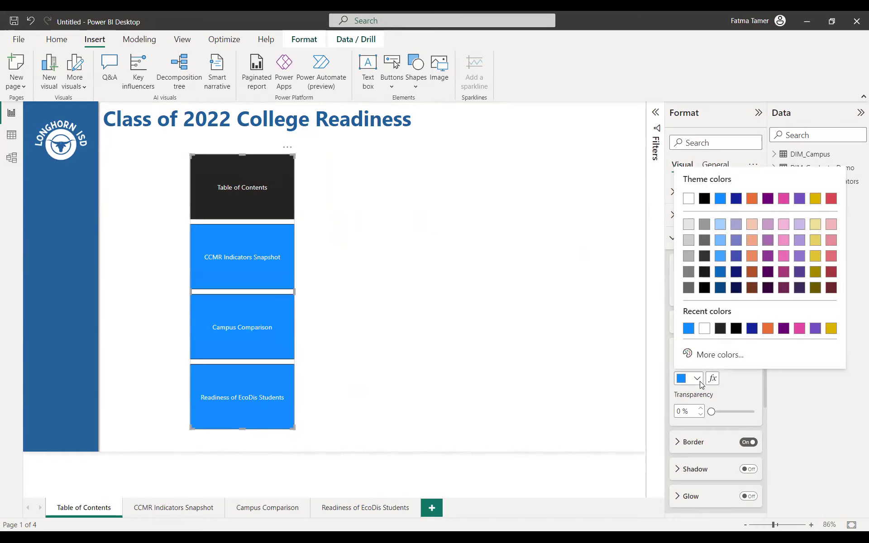
{"action": "left_click", "coordinate": [721, 356]}
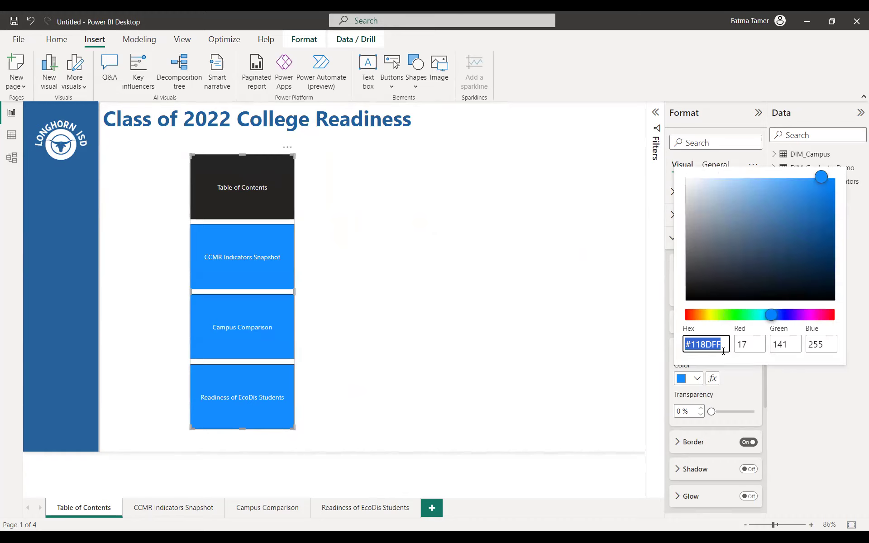
{"action": "left_click", "coordinate": [722, 346]}
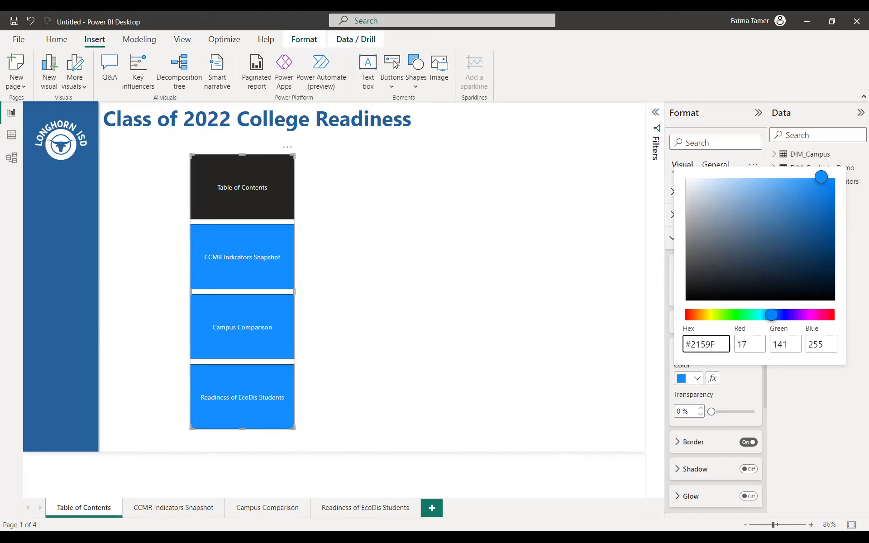
{"action": "left_click", "coordinate": [507, 476]}
{"action": "left_click_drag", "start_coordinate": [722, 342], "coordinate": [673, 351]}
{"action": "type", "text": "#215F9A"}
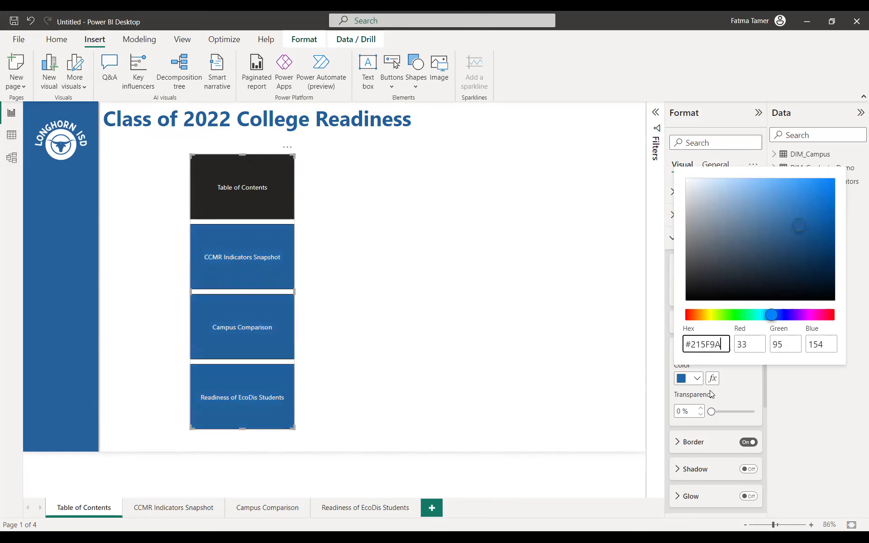
{"action": "left_click", "coordinate": [748, 443]}
{"action": "left_click", "coordinate": [748, 443]}
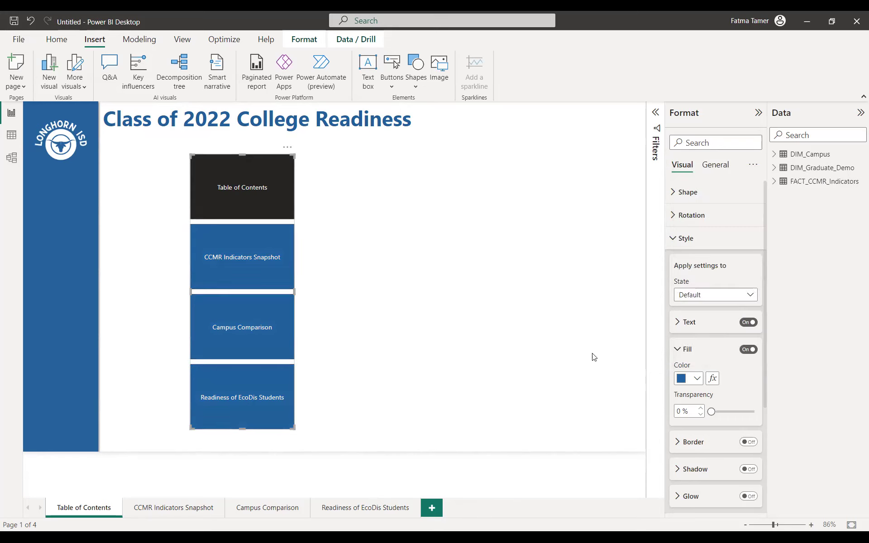
Move the page navigator into the blue sidebar below the logo and resize it to the sidebar's width, reaching nearly to its lower end.
{"action": "left_click_drag", "start_coordinate": [241, 154], "coordinate": [228, 173]}
{"action": "left_click_drag", "start_coordinate": [104, 175], "coordinate": [188, 149]}
{"action": "left_click", "coordinate": [339, 203]}
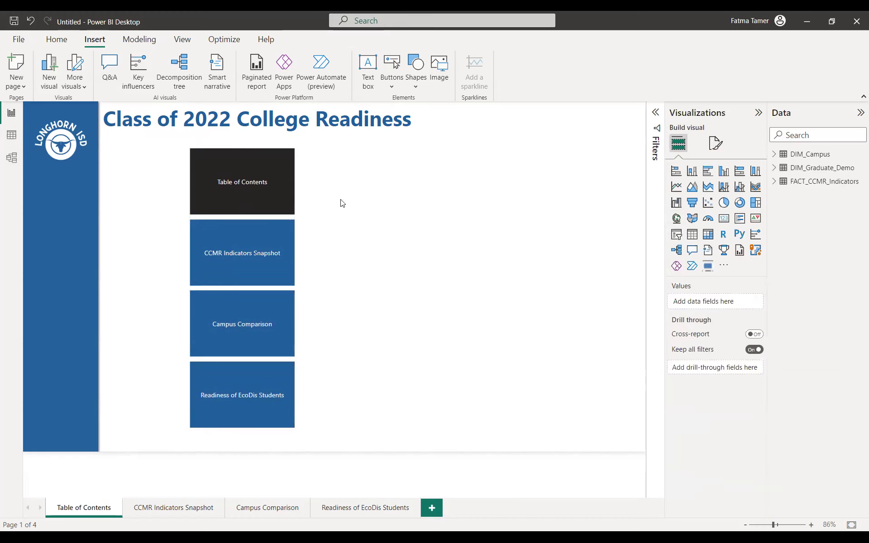
{"action": "left_click_drag", "start_coordinate": [291, 156], "coordinate": [26, 175]}
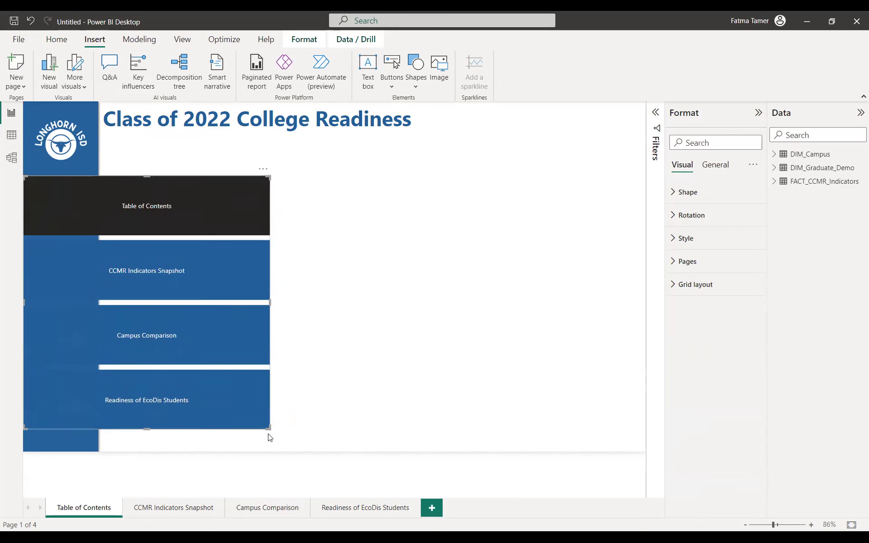
{"action": "left_click_drag", "start_coordinate": [268, 426], "coordinate": [95, 437]}
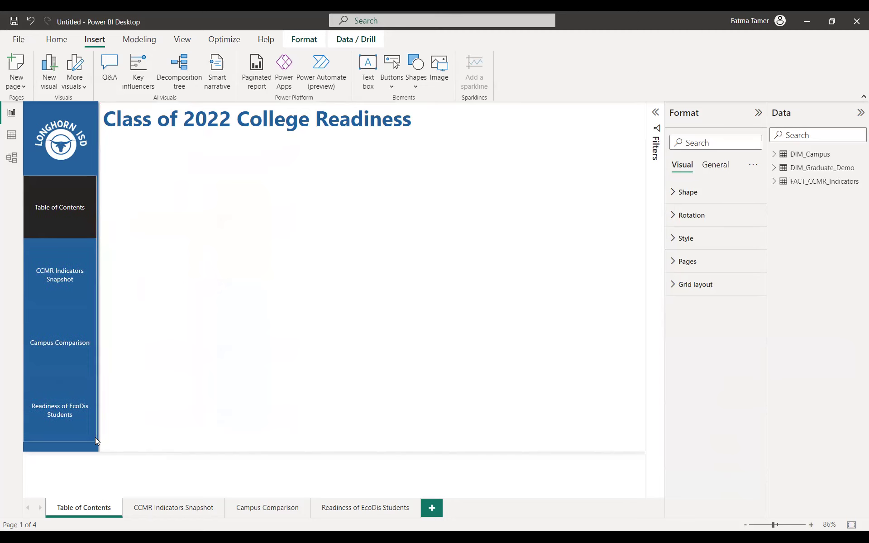
{"action": "left_click", "coordinate": [265, 362]}
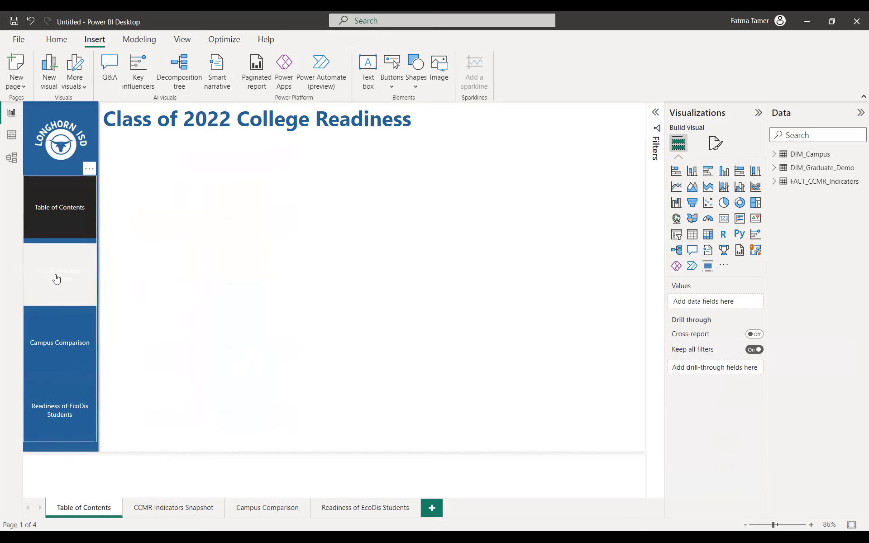
Copy the page navigator from the Table of Contents page to the CCMR Indicators Snapshot, Campus Comparison and Readiness of EcoDis Students pages.
{"action": "left_click", "coordinate": [57, 278]}
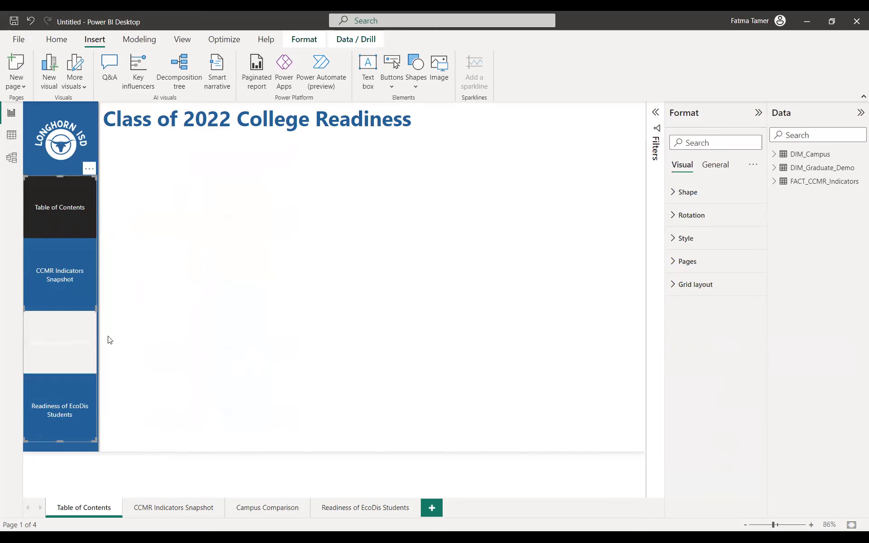
{"action": "left_click", "coordinate": [90, 169]}
{"action": "left_click", "coordinate": [209, 271]}
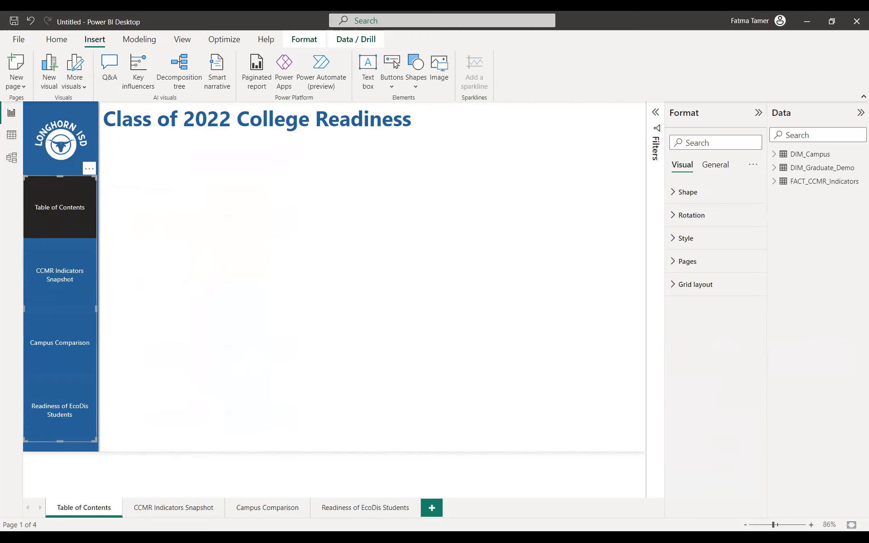
{"action": "left_click", "coordinate": [193, 511]}
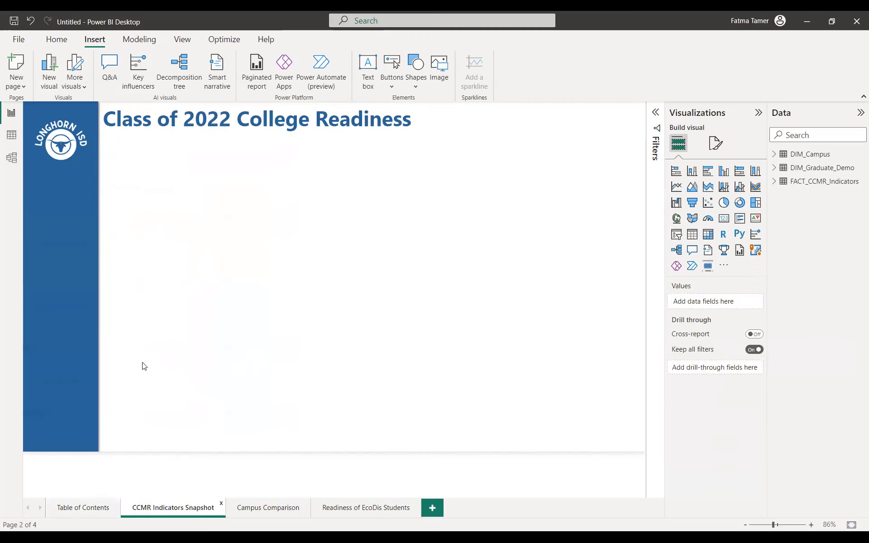
{"action": "left_click", "coordinate": [56, 203]}
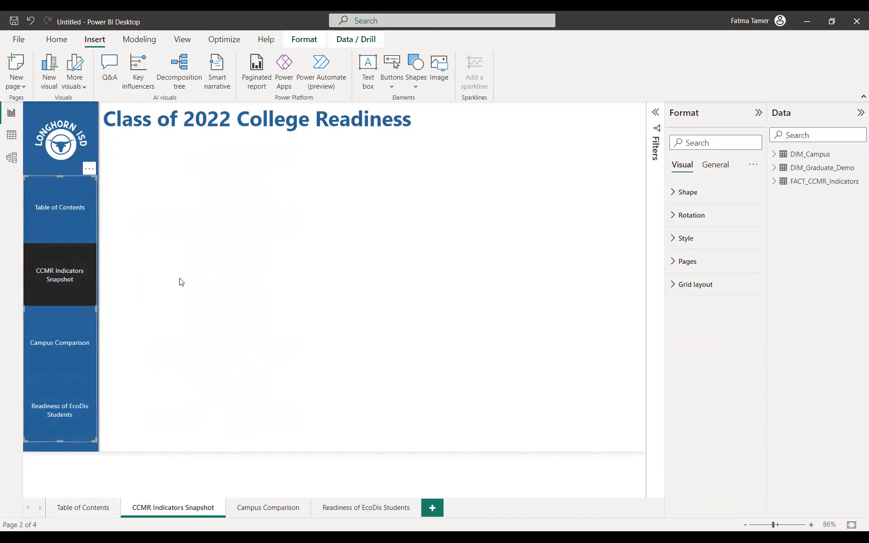
{"action": "left_click", "coordinate": [261, 510]}
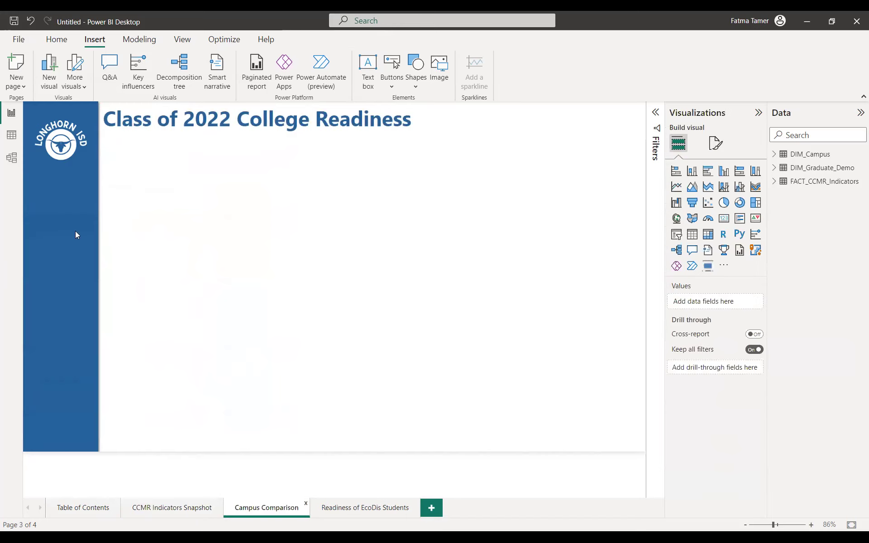
{"action": "left_click", "coordinate": [64, 217]}
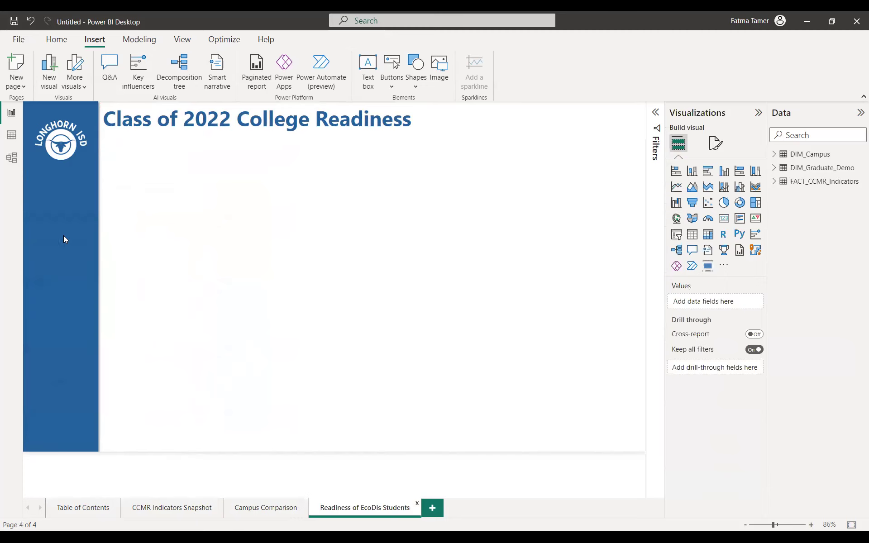
{"action": "left_click", "coordinate": [56, 208]}
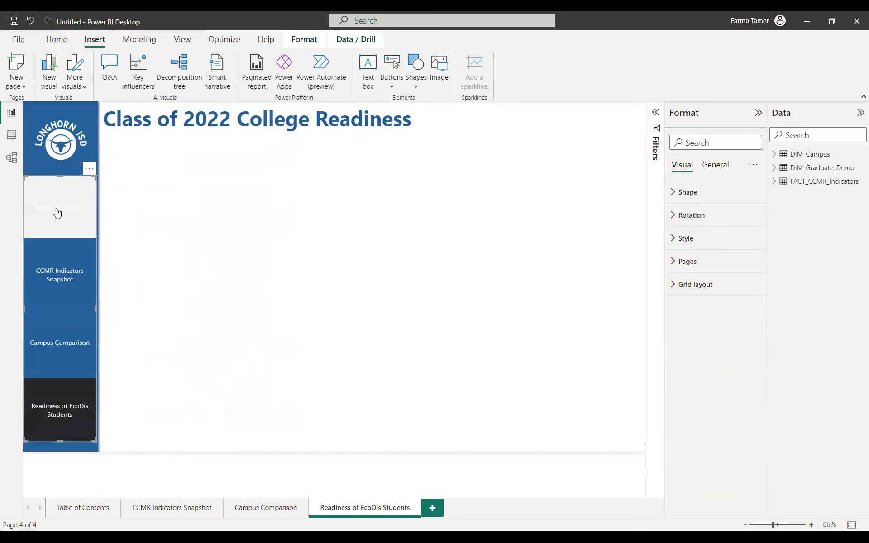
{"action": "left_click", "coordinate": [131, 224]}
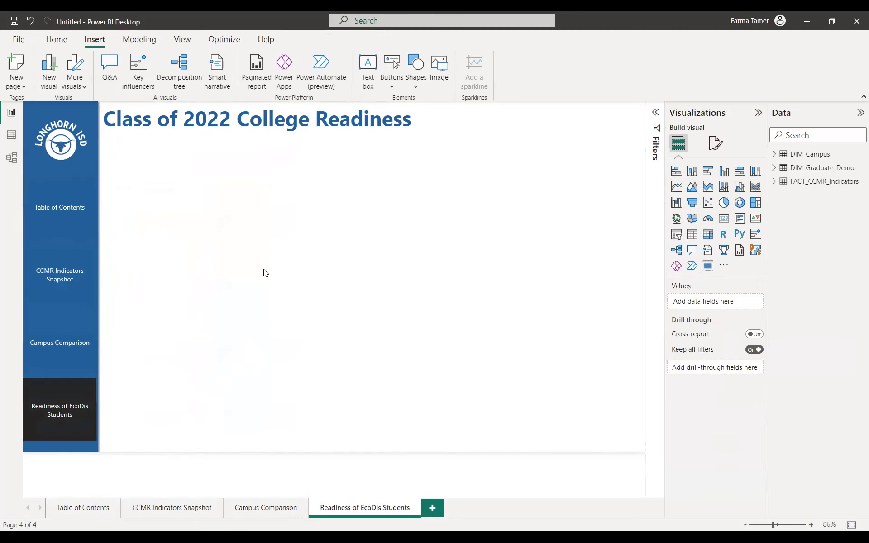
Add the subtitle "Table of Contents" on a second line of the title text box on the Table of Contents page.
{"action": "left_click", "coordinate": [92, 514]}
{"action": "left_click", "coordinate": [427, 125]}
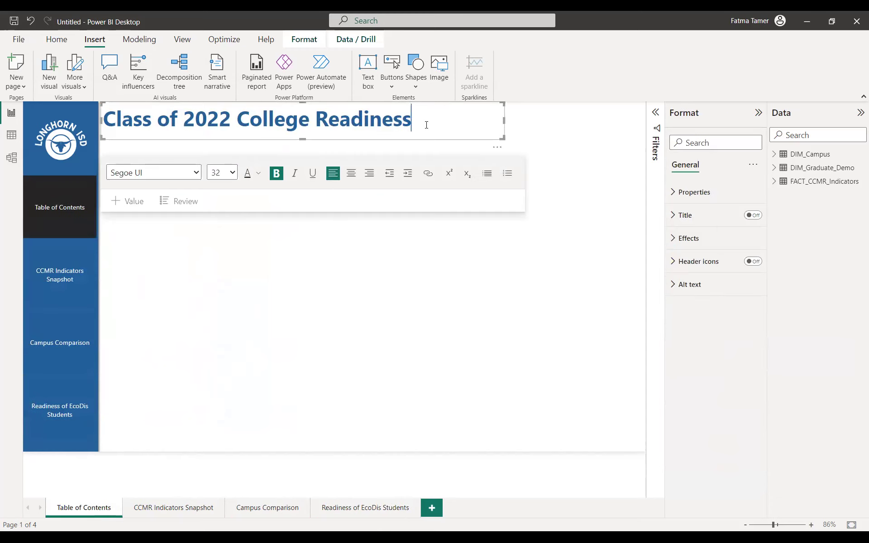
{"action": "key", "text": "Return"}
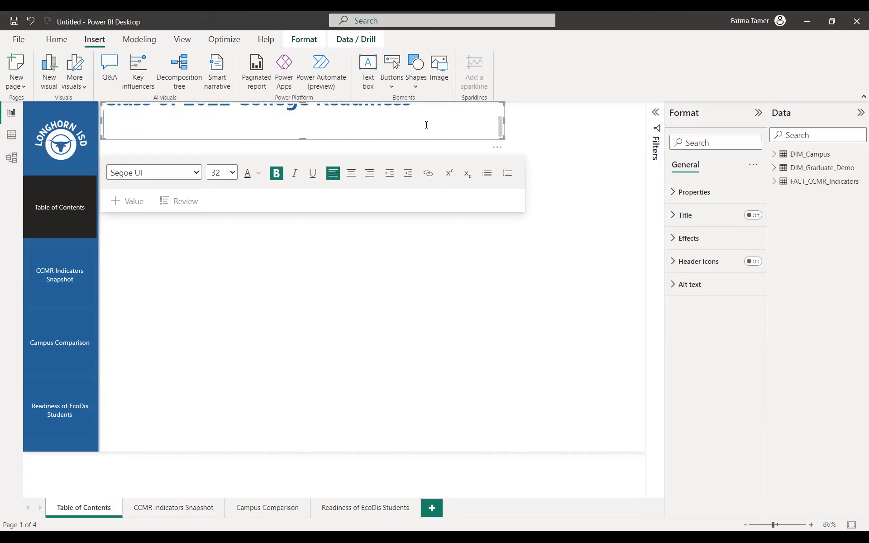
{"action": "type", "text": "T"}
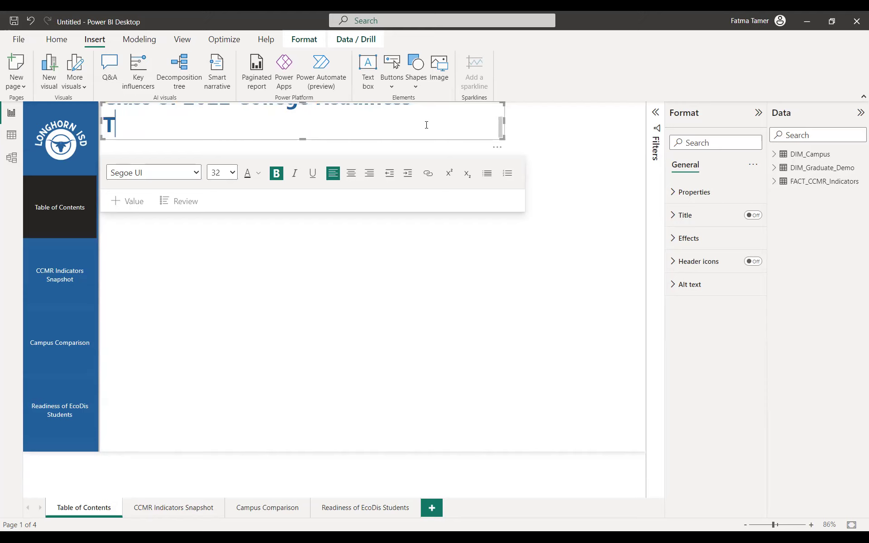
{"action": "type", "text": "able of COntents"}
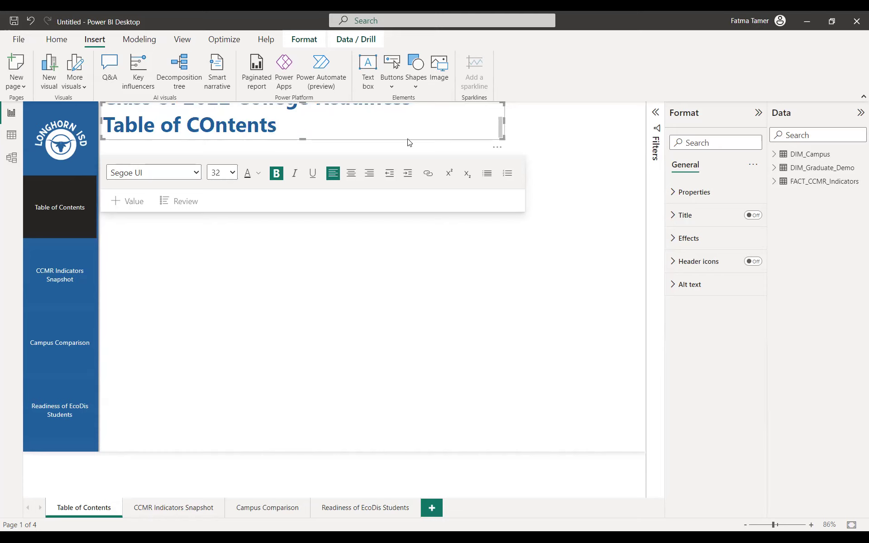
{"action": "left_click", "coordinate": [215, 126]}
{"action": "key", "text": "BackSpace"}
{"action": "type", "text": "o"}
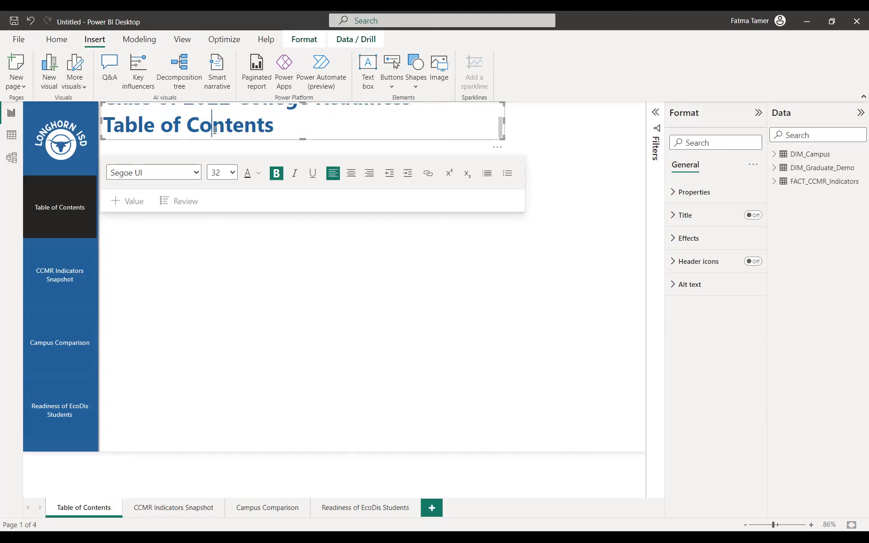
Format the "Table of Contents" subtitle line in italic at font size 20.
{"action": "left_click_drag", "start_coordinate": [274, 127], "coordinate": [168, 123]}
{"action": "left_click", "coordinate": [279, 130]}
{"action": "left_click_drag", "start_coordinate": [275, 128], "coordinate": [102, 132]}
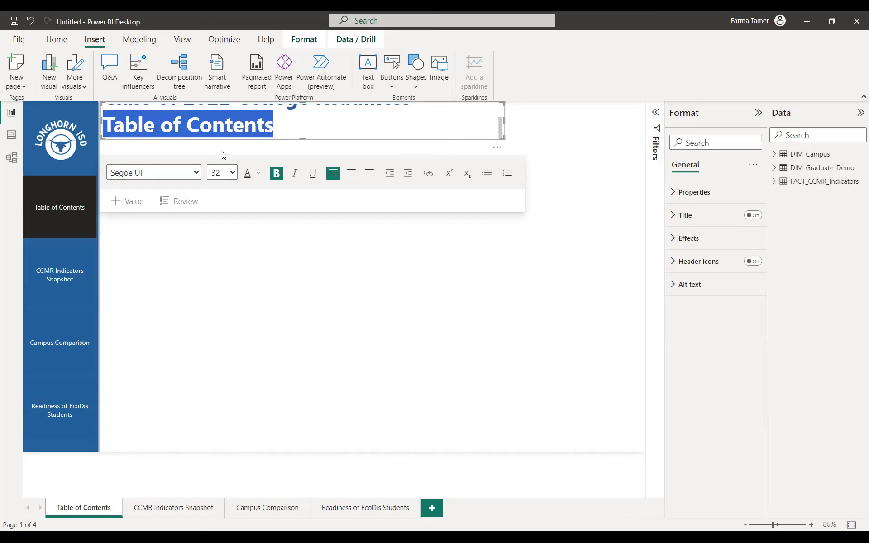
{"action": "left_click", "coordinate": [236, 173]}
{"action": "left_click", "coordinate": [295, 174]}
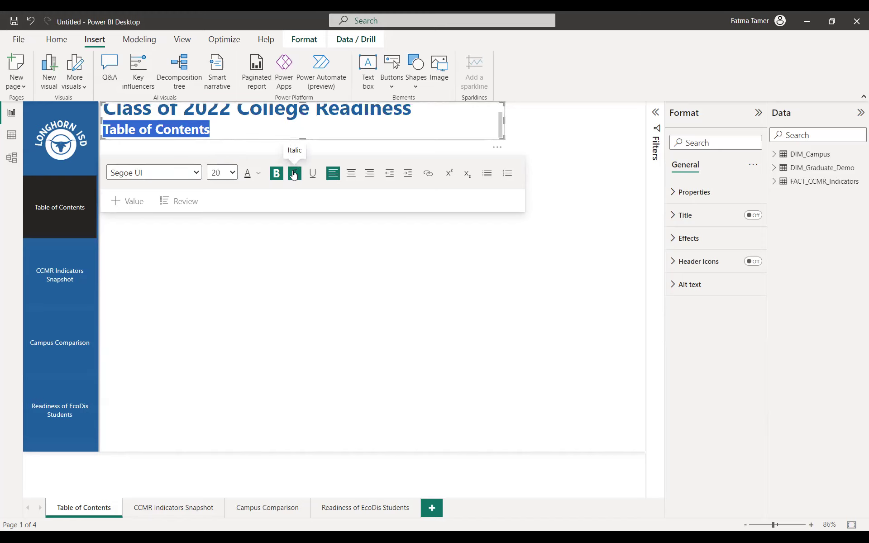
Enlarge the title text box on the Table of Contents page so the title and subtitle both fit.
{"action": "left_click", "coordinate": [336, 304]}
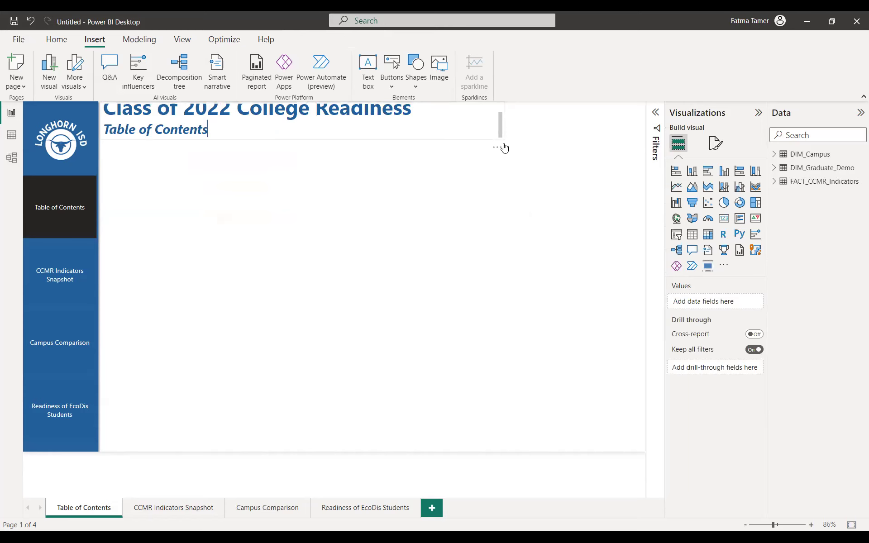
{"action": "left_click", "coordinate": [504, 147]}
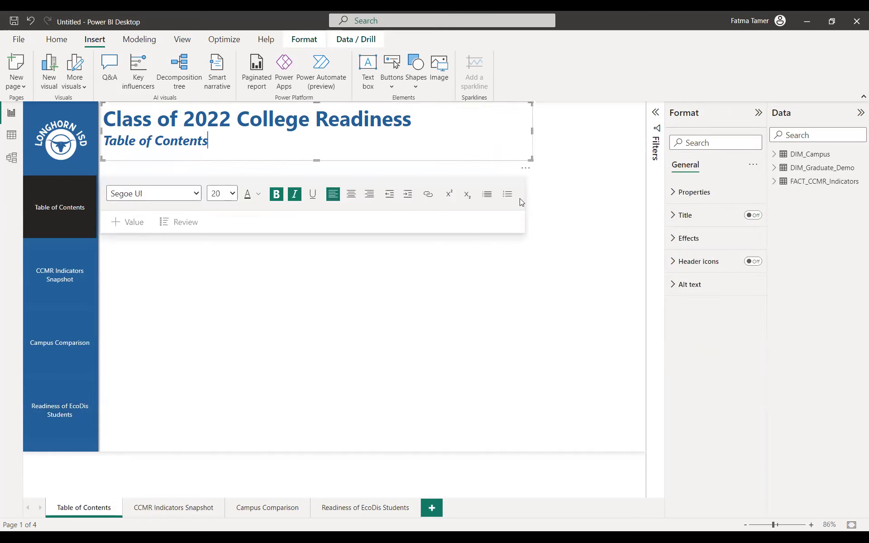
{"action": "left_click", "coordinate": [493, 279]}
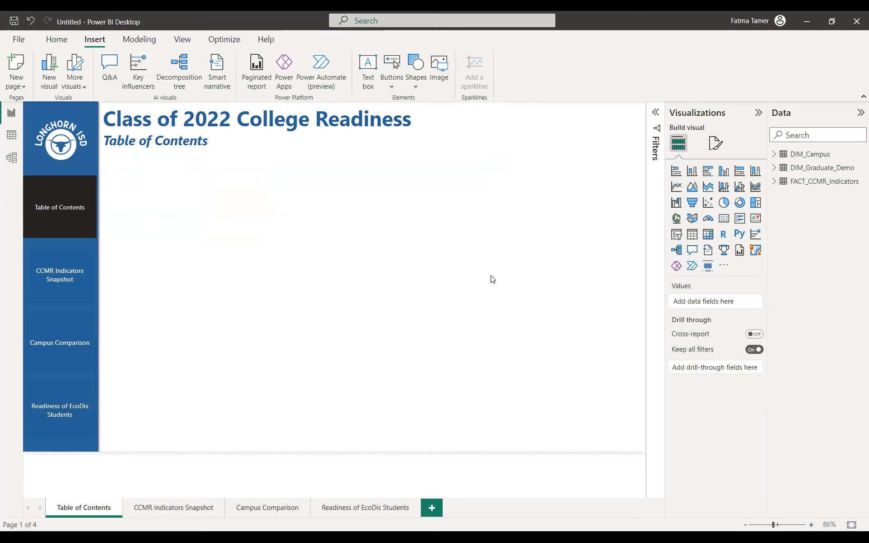
On the CCMR Indicators Snapshot page, start a second line in the title text box with italic text at font size 20.
{"action": "left_click", "coordinate": [186, 517]}
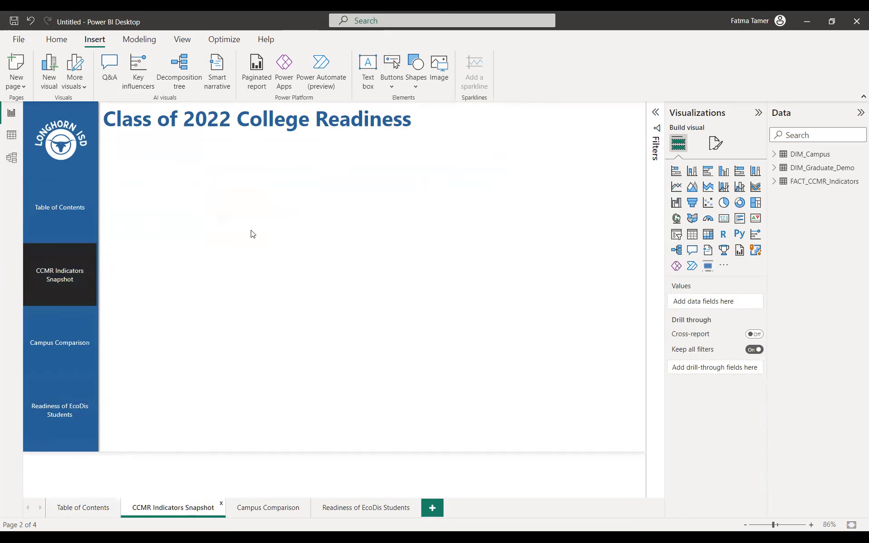
{"action": "left_click", "coordinate": [417, 117]}
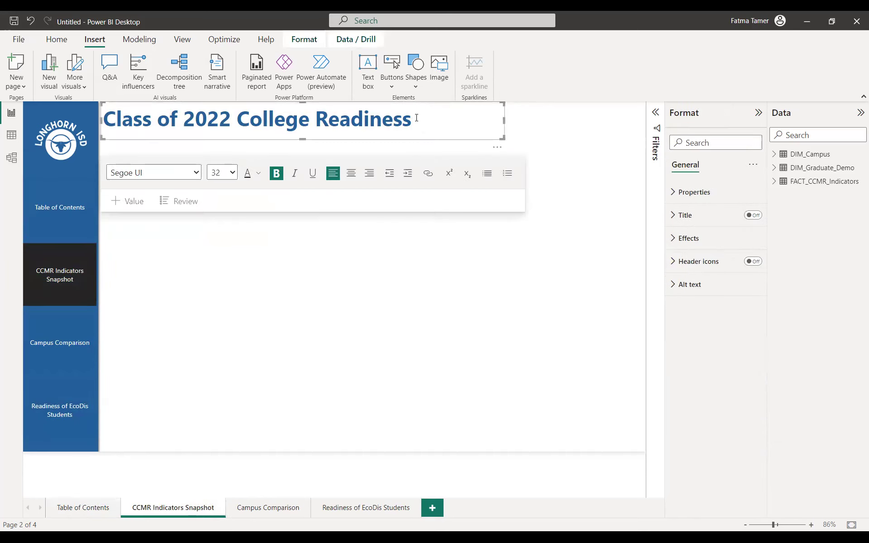
{"action": "key", "text": "Return"}
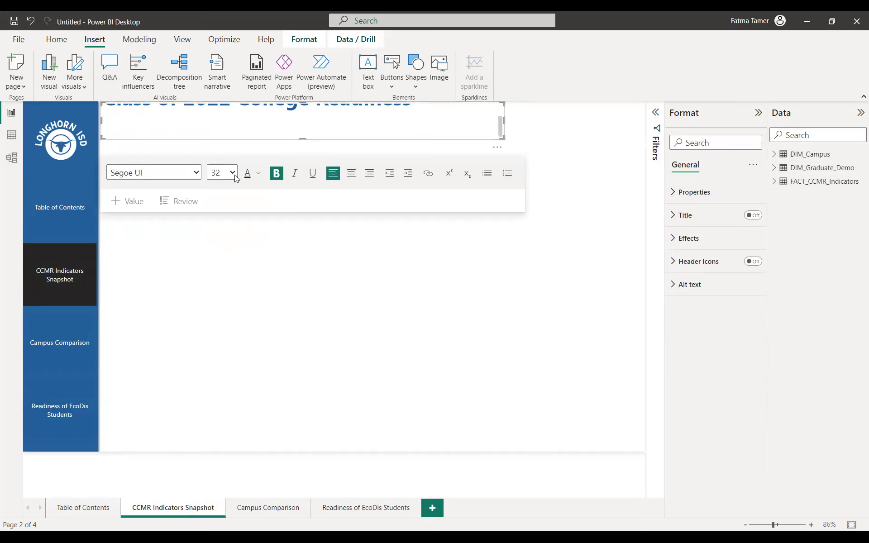
{"action": "left_click", "coordinate": [221, 281]}
{"action": "left_click", "coordinate": [294, 174]}
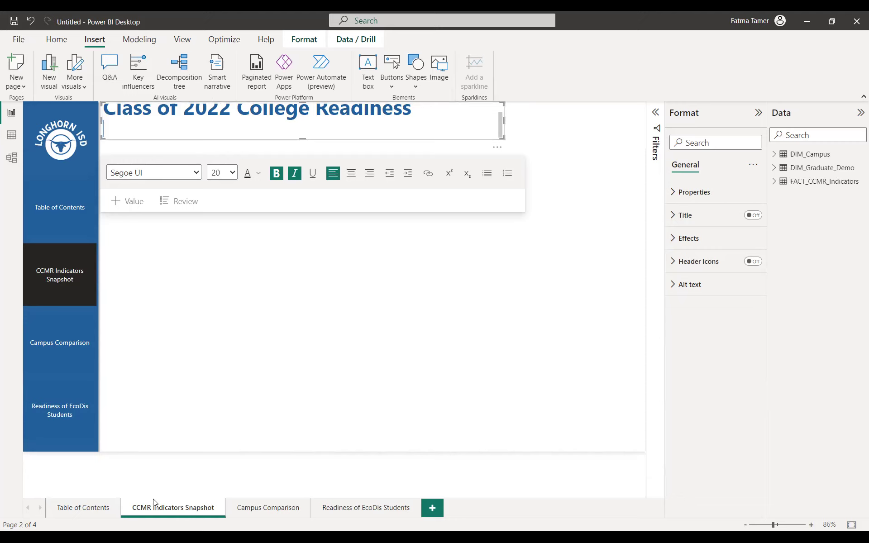
Copy the page name "CCMR Indicators Snapshot" and paste it as the subtitle on the second line of that page's title text box.
{"action": "right_click", "coordinate": [155, 511]}
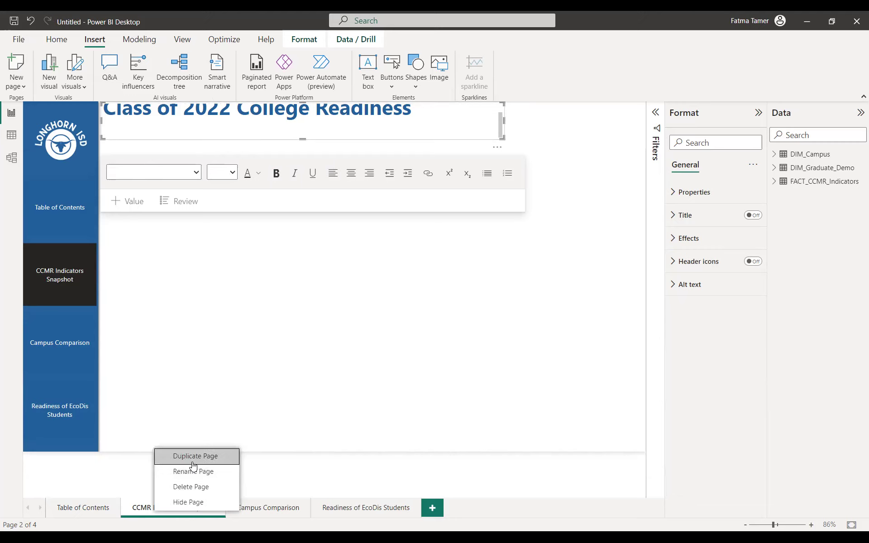
{"action": "left_click", "coordinate": [193, 471]}
{"action": "right_click", "coordinate": [175, 508]}
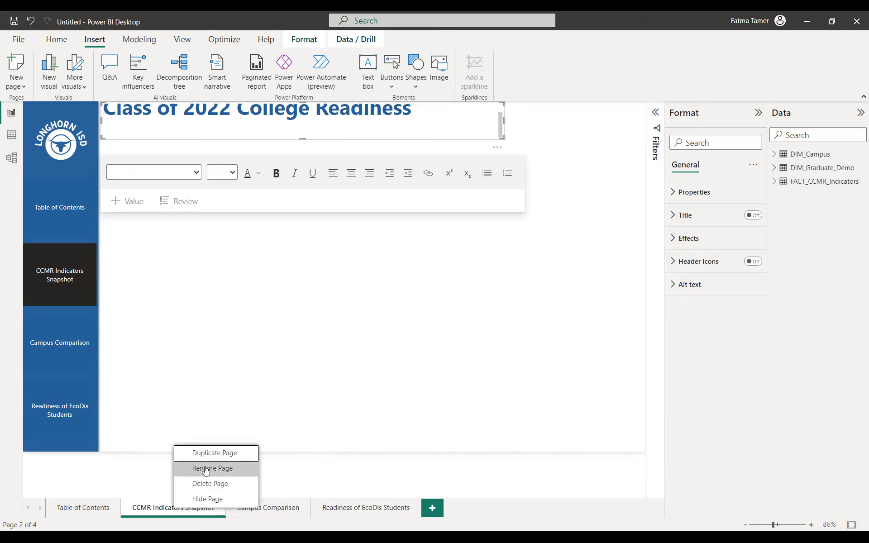
{"action": "left_click", "coordinate": [158, 507]}
{"action": "double_click", "coordinate": [158, 507]}
{"action": "key", "text": "ctrl+c"}
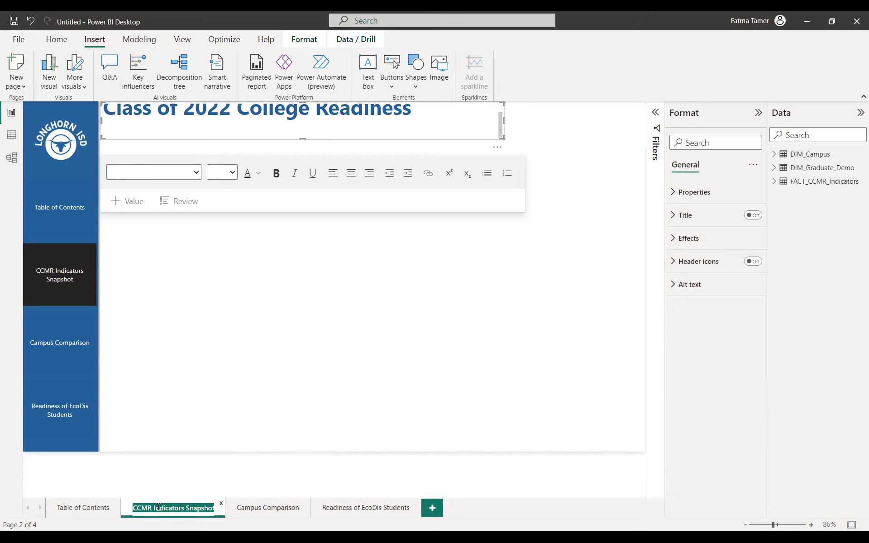
{"action": "left_click", "coordinate": [109, 134]}
{"action": "key", "text": "ctrl+v"}
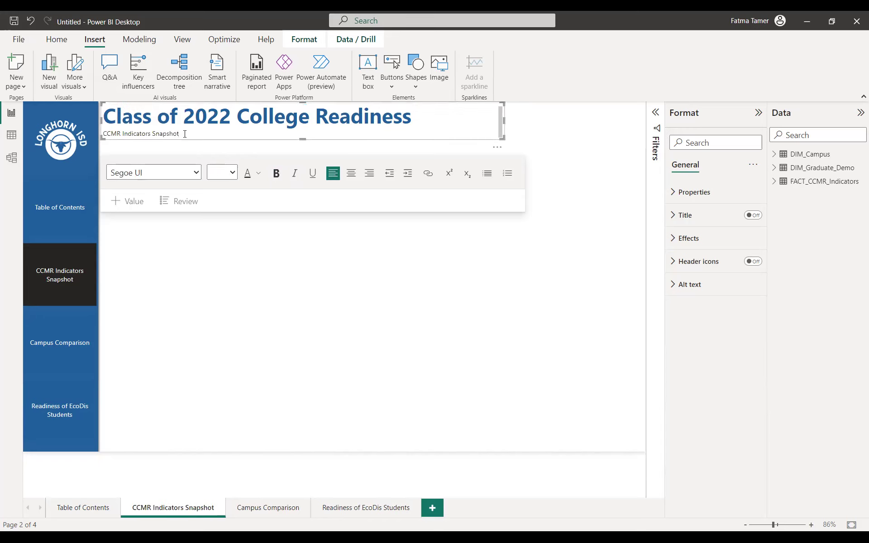
Format the "CCMR Indicators Snapshot" subtitle in bold italic at font size 20 with the recently used dark blue color.
{"action": "left_click_drag", "start_coordinate": [186, 134], "coordinate": [103, 135]}
{"action": "left_click", "coordinate": [258, 174]}
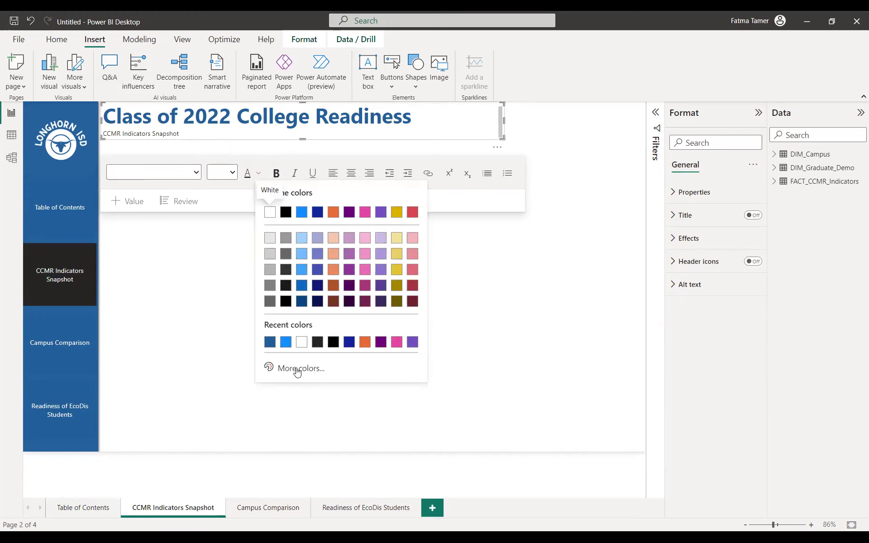
{"action": "left_click", "coordinate": [271, 343]}
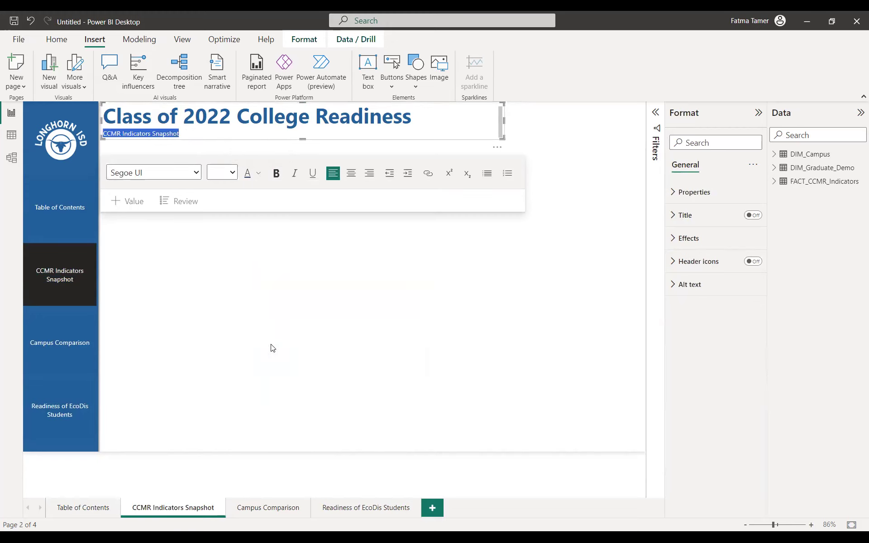
{"action": "left_click", "coordinate": [276, 173]}
{"action": "left_click", "coordinate": [293, 176]}
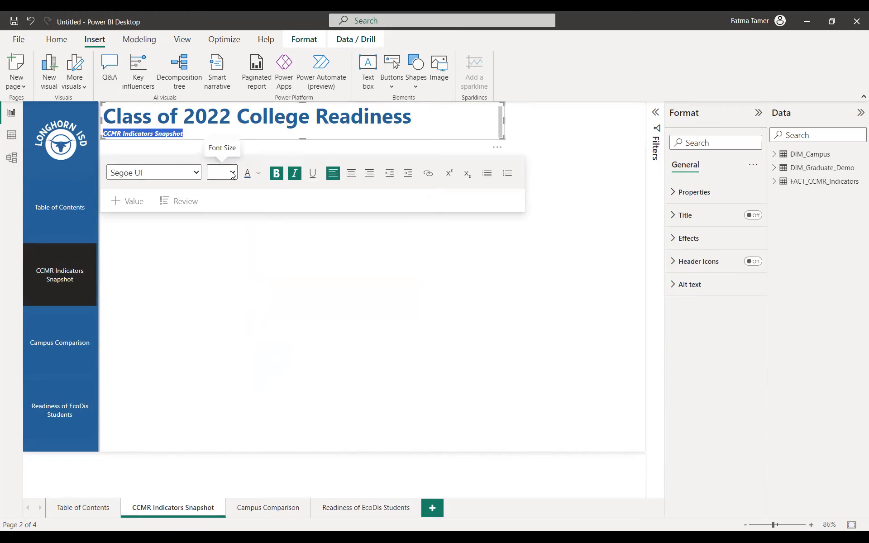
{"action": "left_click", "coordinate": [515, 238]}
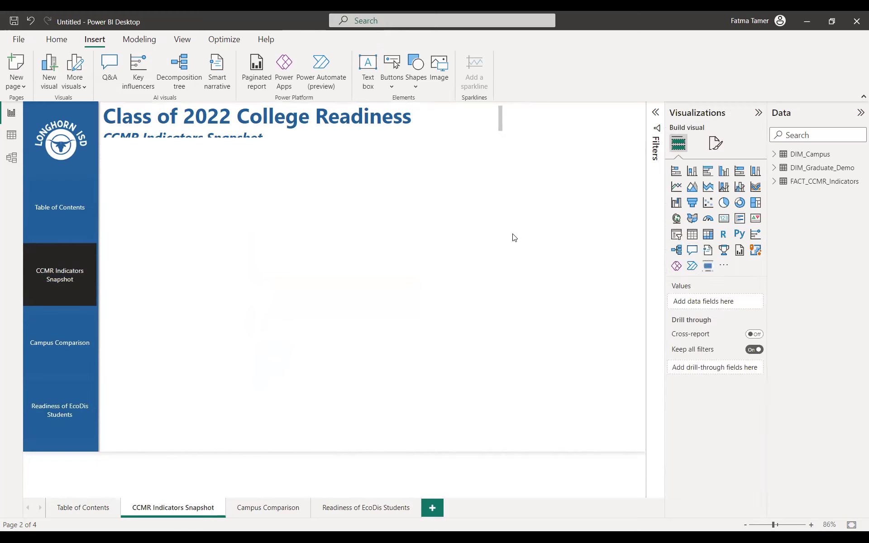
Enlarge the title text box on the CCMR Indicators Snapshot page so the title and subtitle both fit.
{"action": "left_click", "coordinate": [262, 133]}
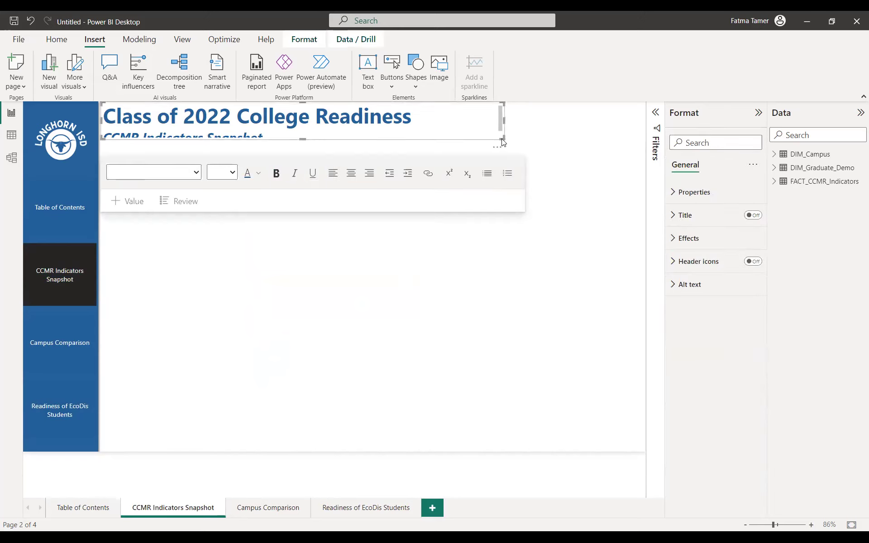
{"action": "left_click_drag", "start_coordinate": [502, 137], "coordinate": [522, 165]}
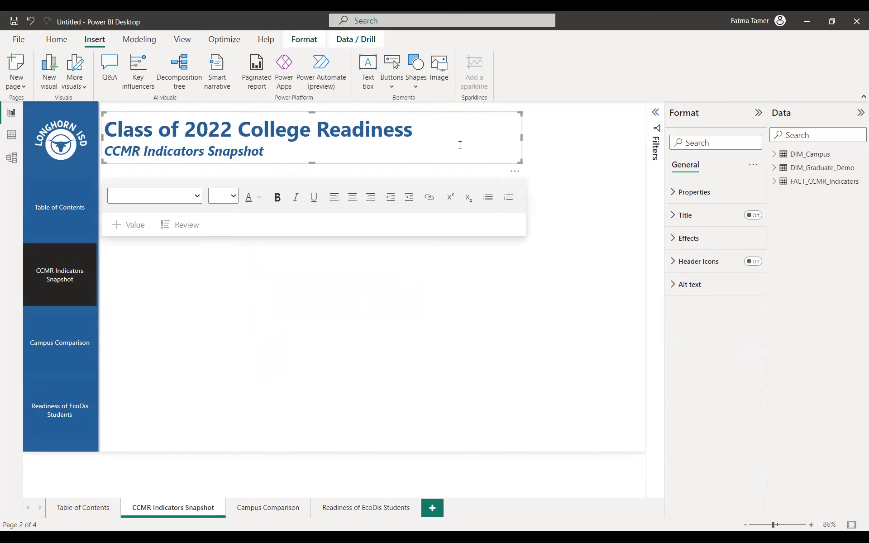
{"action": "left_click", "coordinate": [197, 172]}
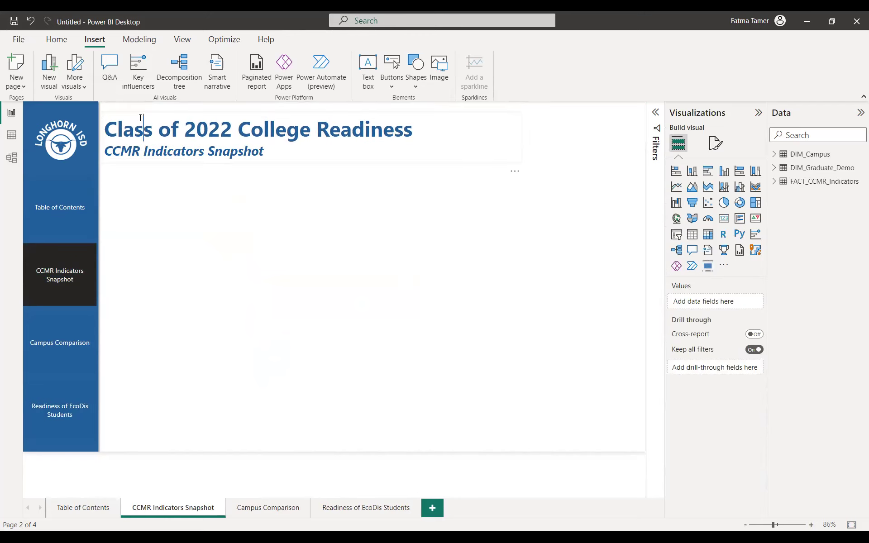
Extend the upper-left corner of the CCMR Indicators Snapshot title text box slightly upward and toward the navigator.
{"action": "left_click", "coordinate": [141, 117]}
{"action": "left_click", "coordinate": [107, 113]}
{"action": "left_click", "coordinate": [110, 113]}
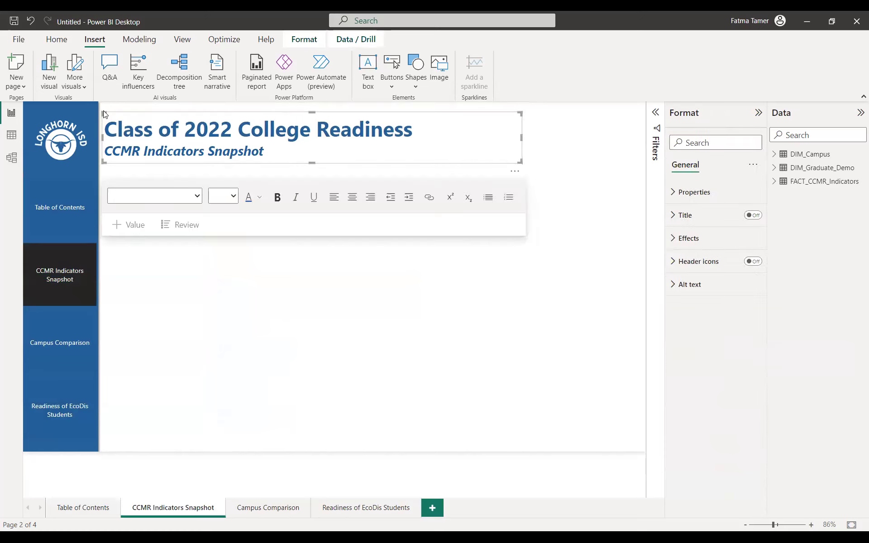
{"action": "left_click", "coordinate": [104, 113]}
{"action": "left_click", "coordinate": [104, 113]}
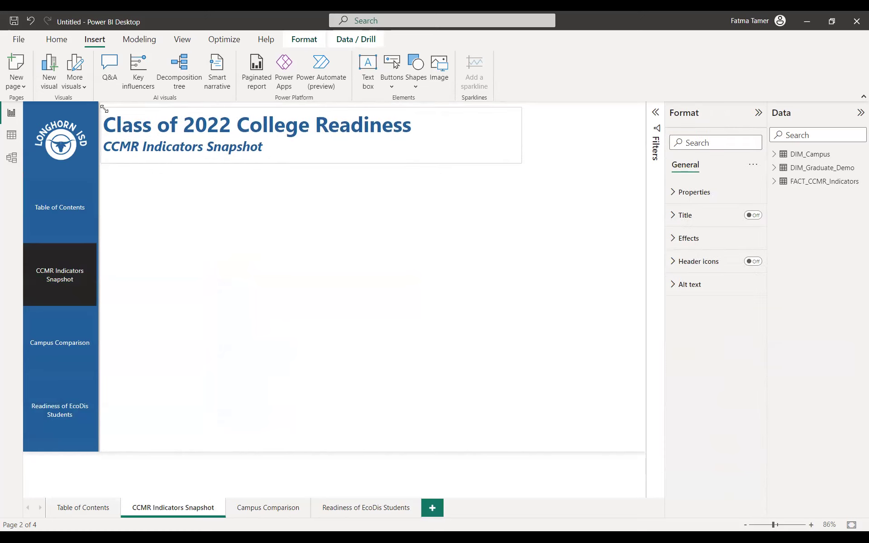
{"action": "left_click", "coordinate": [340, 359]}
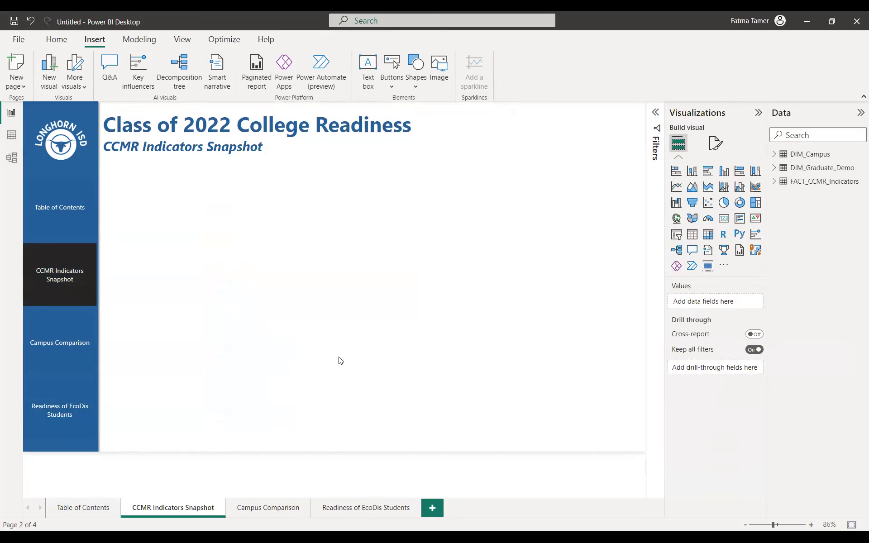
Add the subtitle "Campus Comparison" on a second line of the title text box on the Campus Comparison page.
{"action": "left_click", "coordinate": [275, 510]}
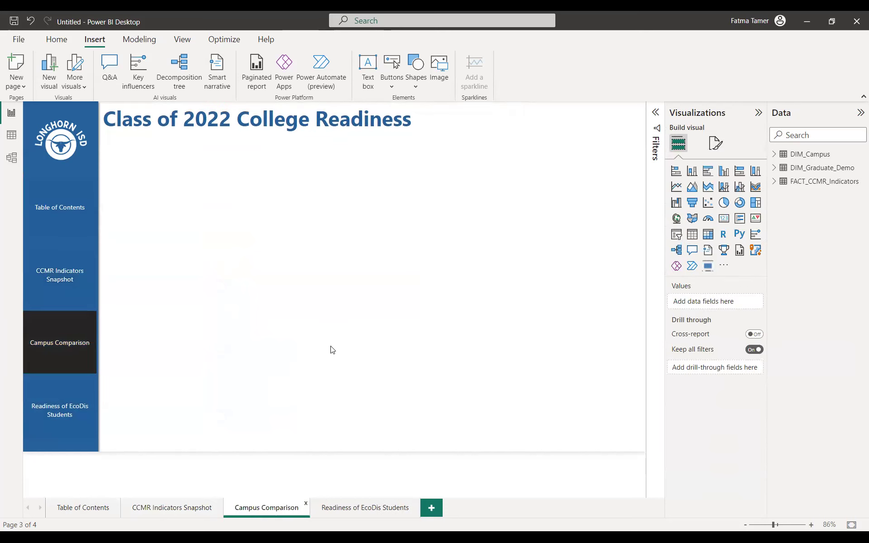
{"action": "left_click", "coordinate": [422, 121]}
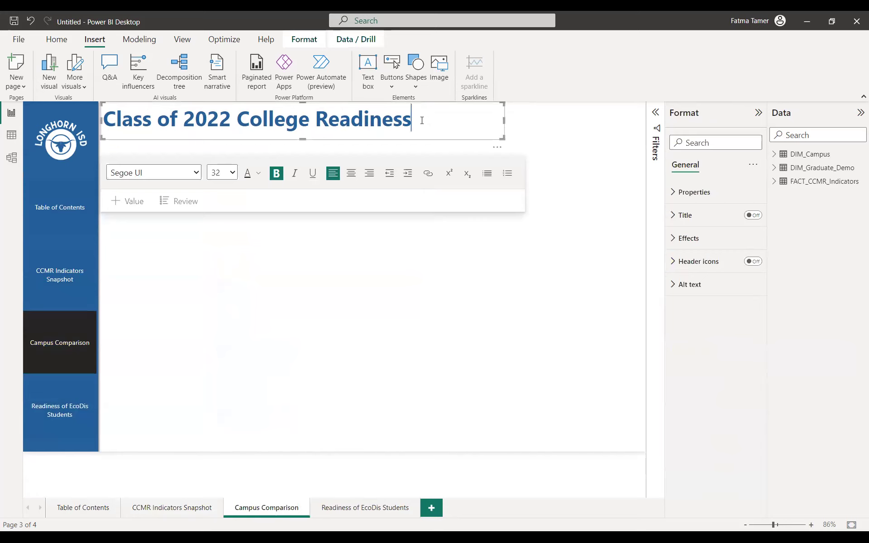
{"action": "key", "text": "Return"}
{"action": "type", "text": "Ca"}
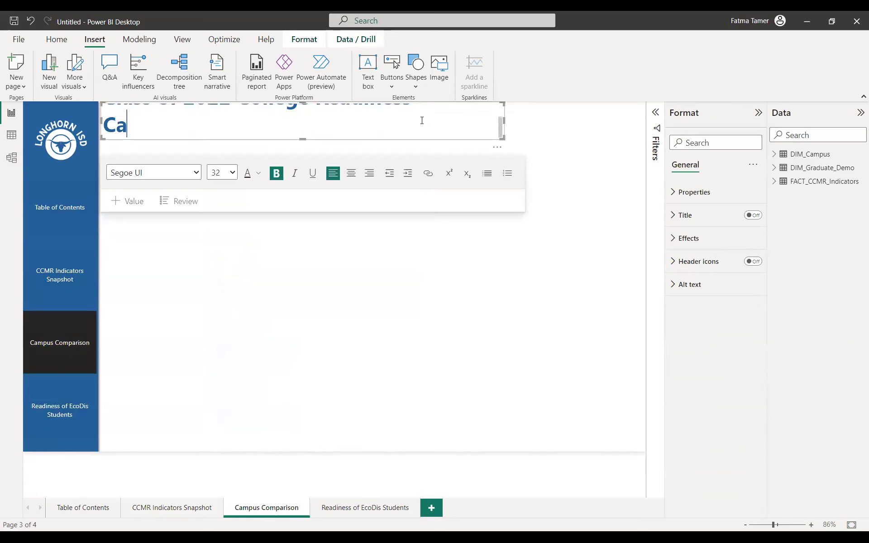
{"action": "type", "text": "mpus Com"}
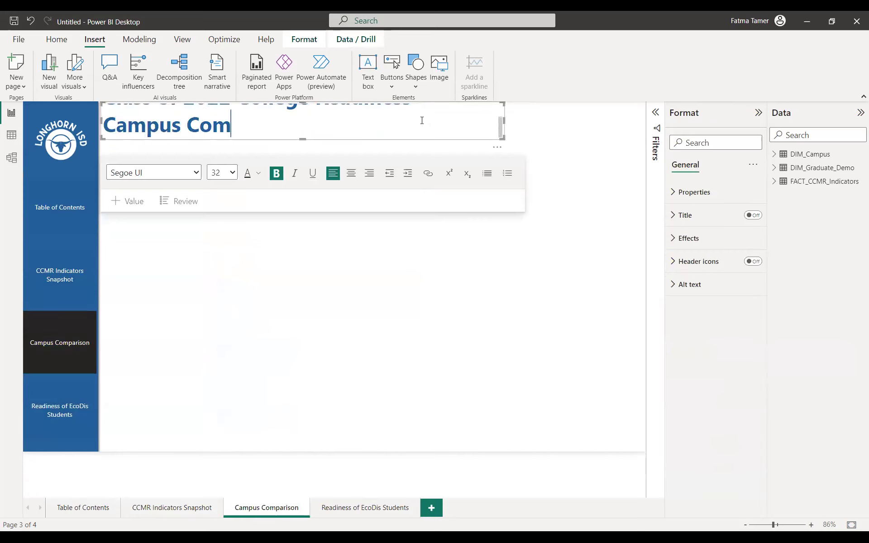
{"action": "type", "text": "parison"}
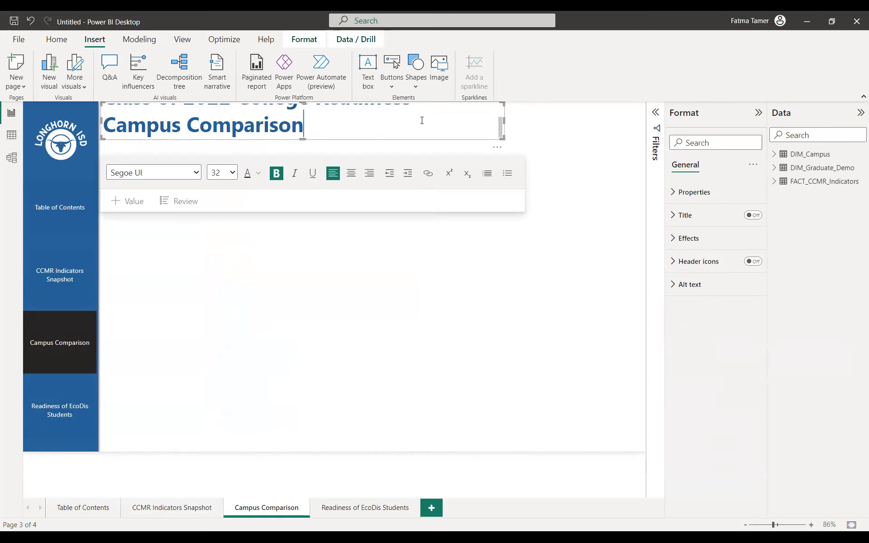
Format the "Campus Comparison" subtitle line in italic at font size 20.
{"action": "left_click_drag", "start_coordinate": [303, 124], "coordinate": [102, 127]}
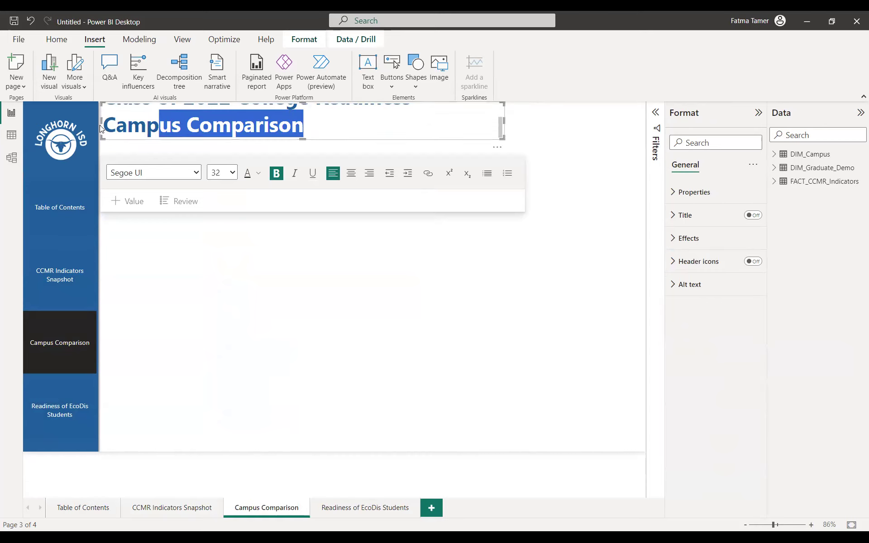
{"action": "left_click", "coordinate": [232, 176]}
{"action": "left_click", "coordinate": [294, 176]}
{"action": "left_click", "coordinate": [280, 287]}
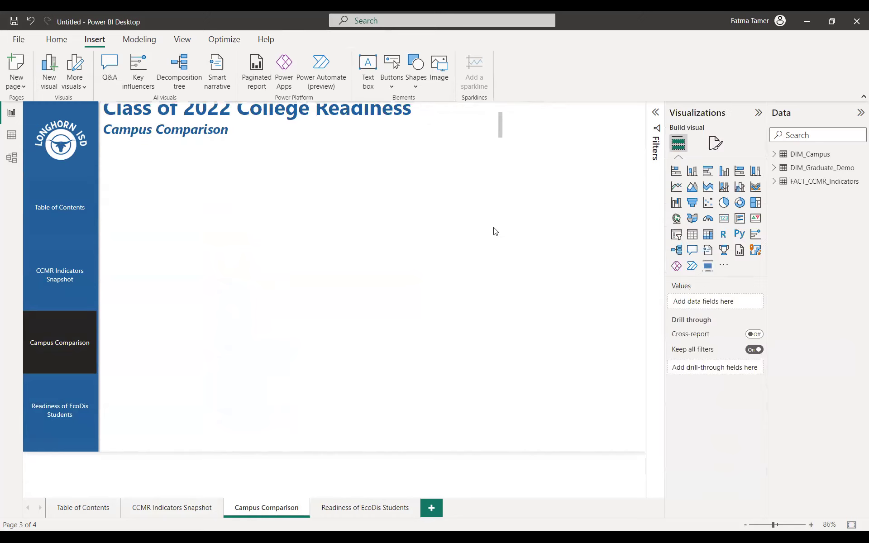
Enlarge the title text box on the Campus Comparison page so the title and subtitle both fit.
{"action": "left_click", "coordinate": [448, 127]}
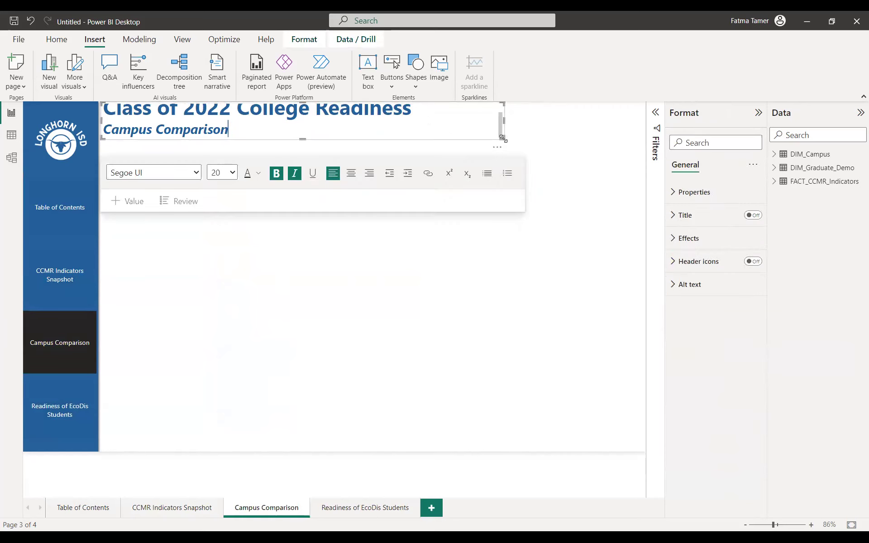
{"action": "left_click_drag", "start_coordinate": [504, 138], "coordinate": [523, 159]}
{"action": "left_click", "coordinate": [467, 344]}
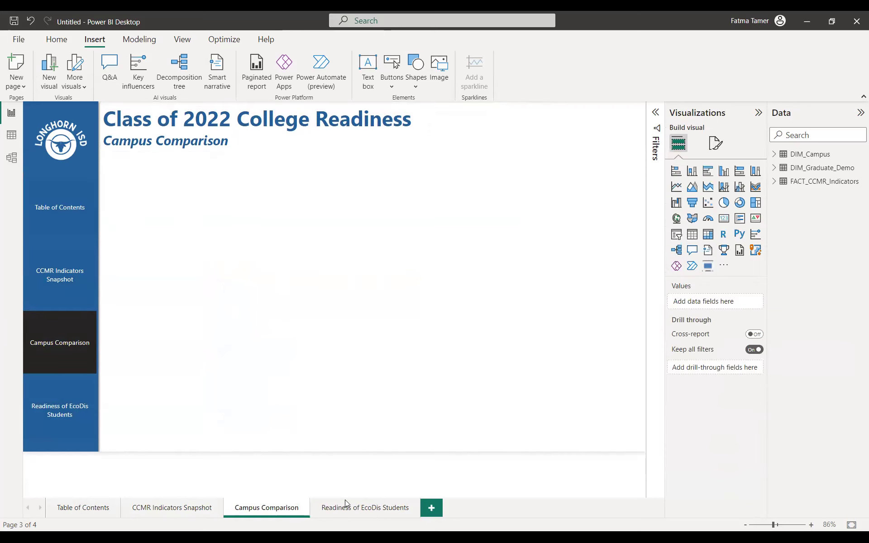
Add the subtitle "Readiness of EcoDis Students" on a second line of the title text box on the Readiness of EcoDis Students page.
{"action": "left_click", "coordinate": [358, 509]}
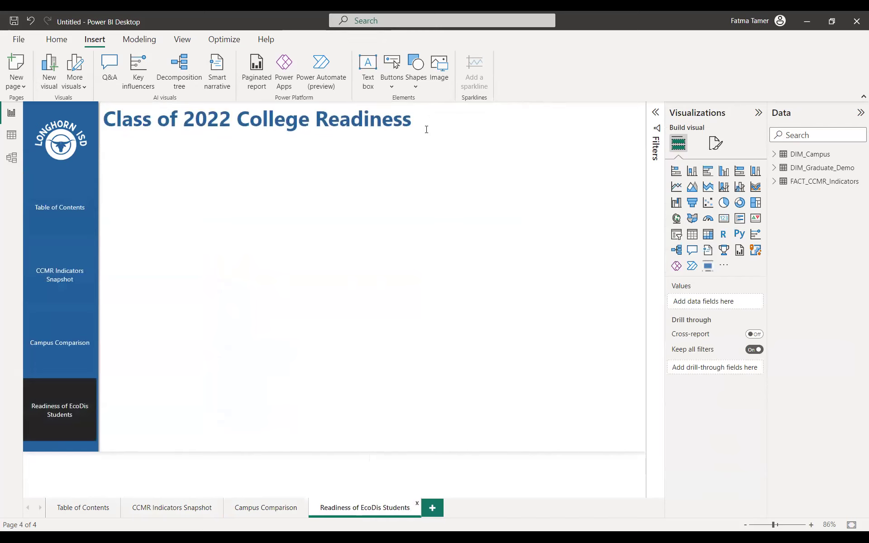
{"action": "left_click", "coordinate": [416, 125]}
{"action": "key", "text": "Return"}
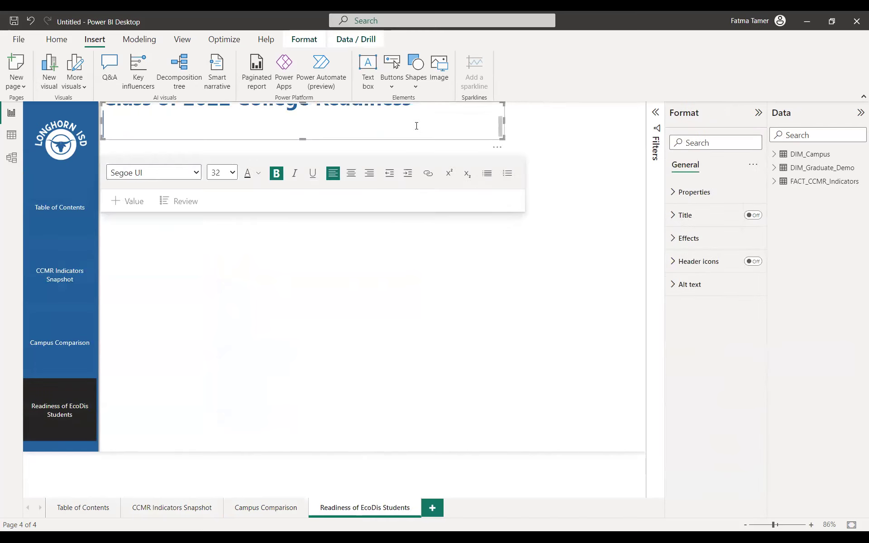
{"action": "type", "text": "Re"}
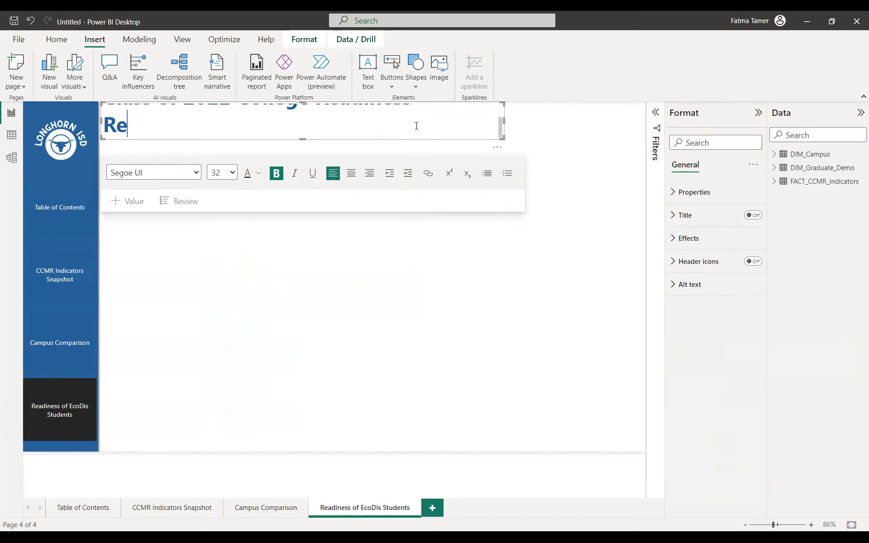
{"action": "type", "text": "adiness of"}
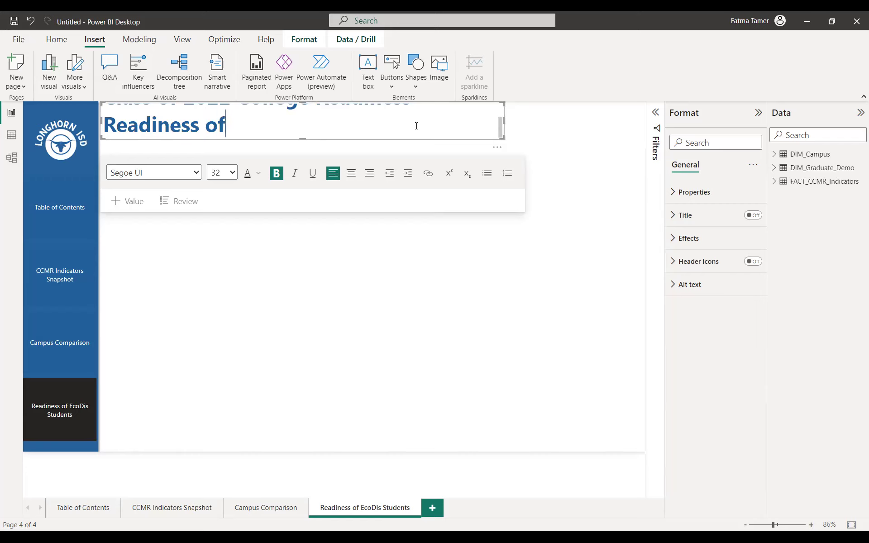
{"action": "type", "text": " EcoD"}
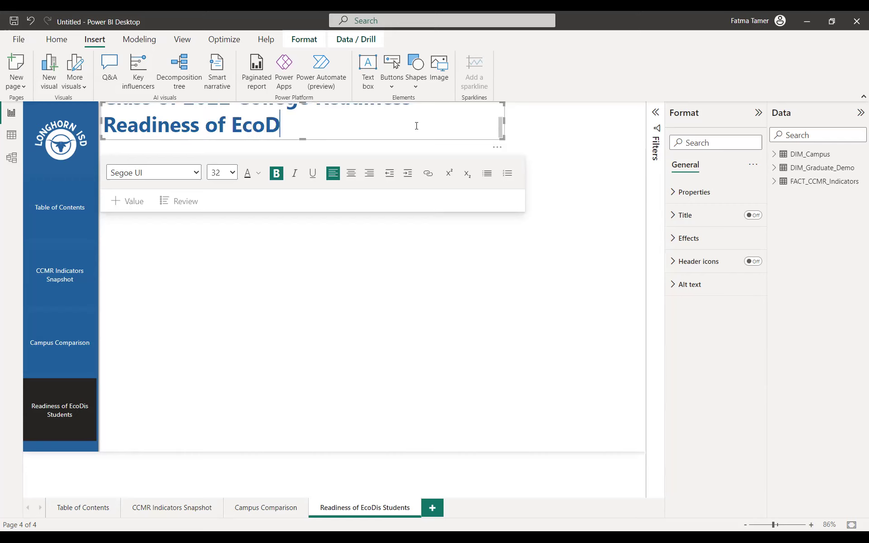
{"action": "type", "text": "is Students"}
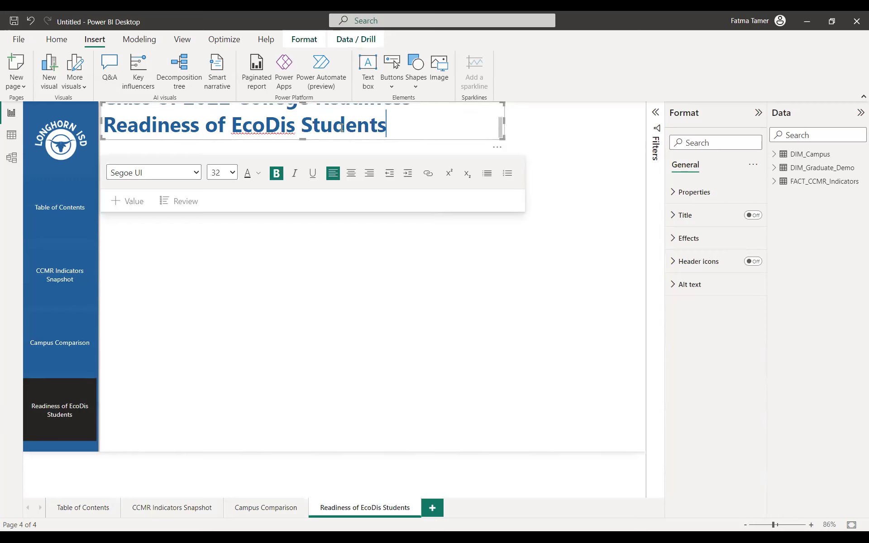
Format the "Readiness of EcoDis Students" subtitle line in italic at font size 20.
{"action": "left_click_drag", "start_coordinate": [341, 128], "coordinate": [103, 132]}
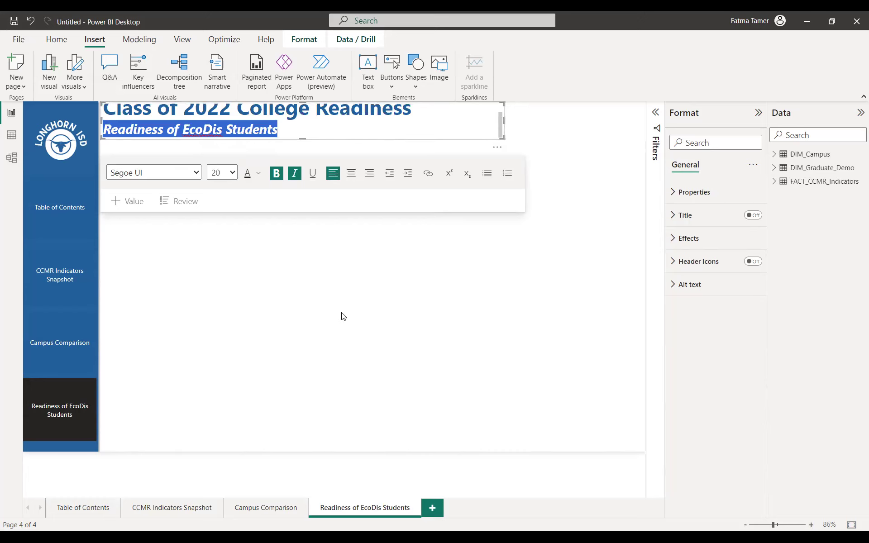
{"action": "left_click", "coordinate": [343, 317]}
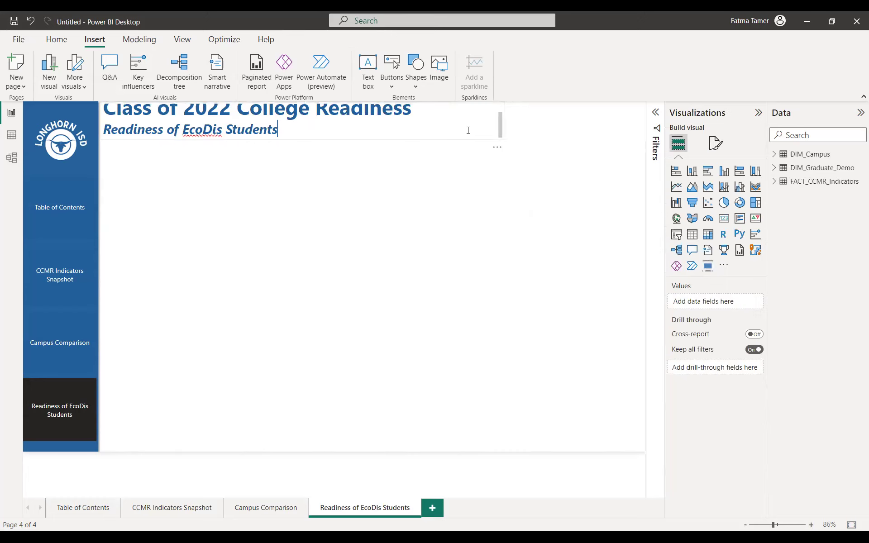
Enlarge the title text box on the Readiness of EcoDis Students page so the title and subtitle both fit.
{"action": "left_click", "coordinate": [468, 131]}
{"action": "left_click_drag", "start_coordinate": [502, 137], "coordinate": [562, 163]}
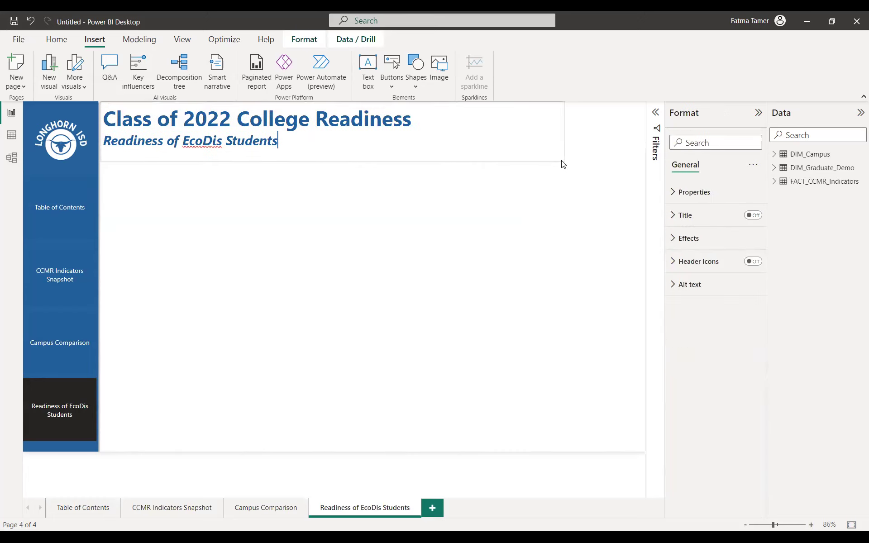
{"action": "left_click", "coordinate": [415, 321]}
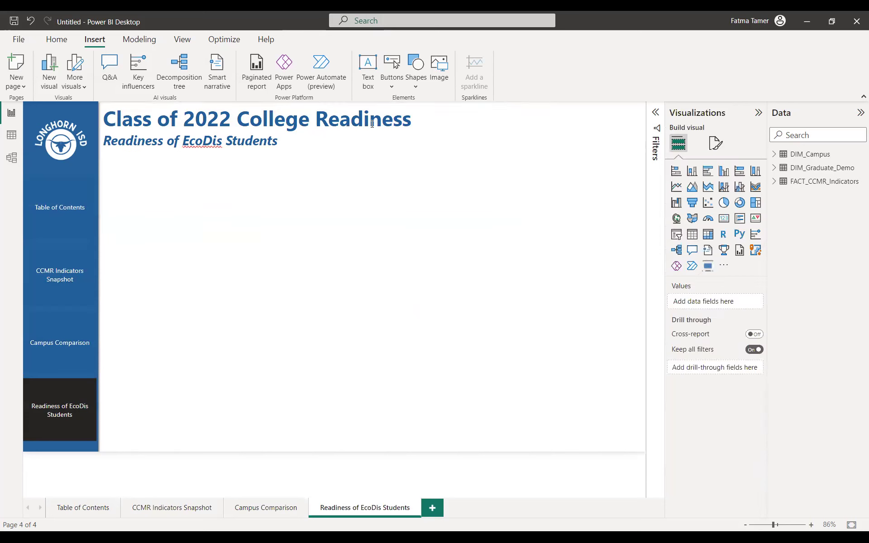
Review the title and subtitle on each of the four report pages, from Table of Contents to Readiness of EcoDis Students.
{"action": "left_click", "coordinate": [82, 511]}
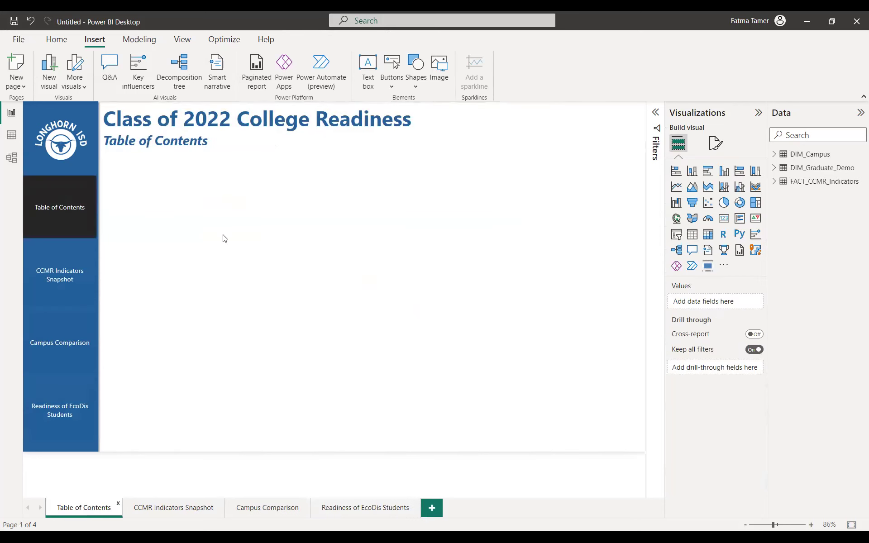
{"action": "left_click", "coordinate": [195, 512]}
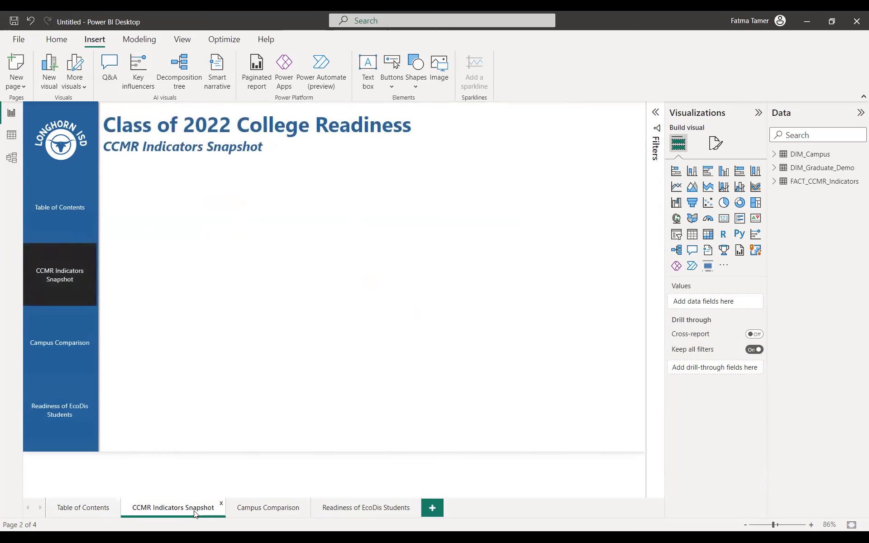
{"action": "left_click", "coordinate": [281, 512]}
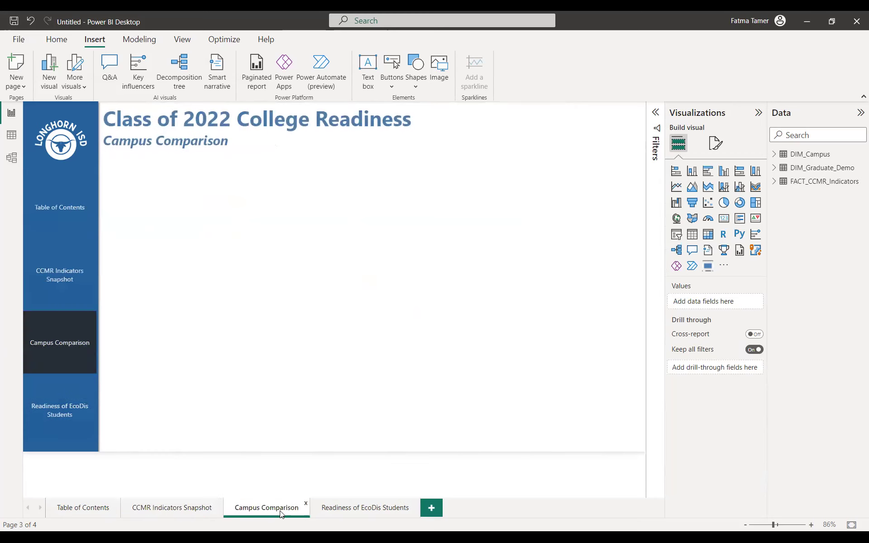
{"action": "left_click", "coordinate": [359, 509]}
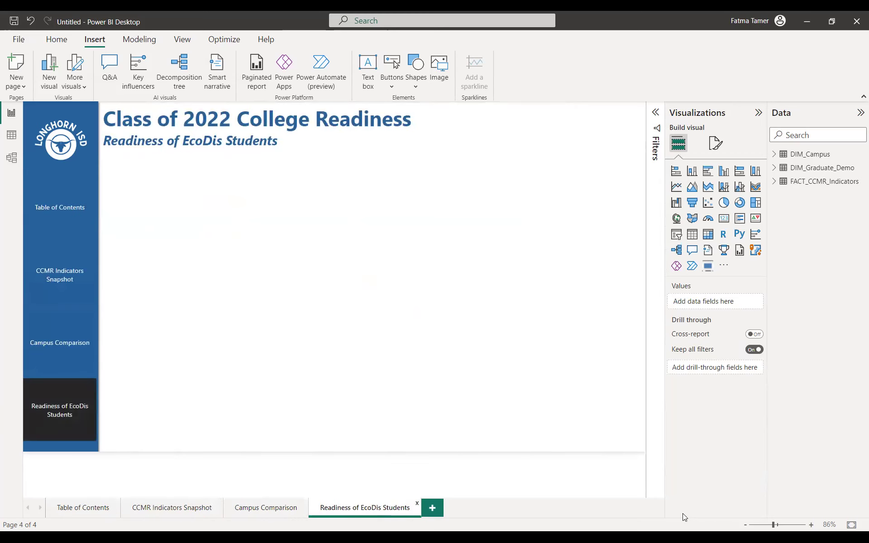
Switch to YouTube in the browser and resume the Data Fellows Session 54 video in full screen.
{"action": "key", "text": "alt+Tab"}
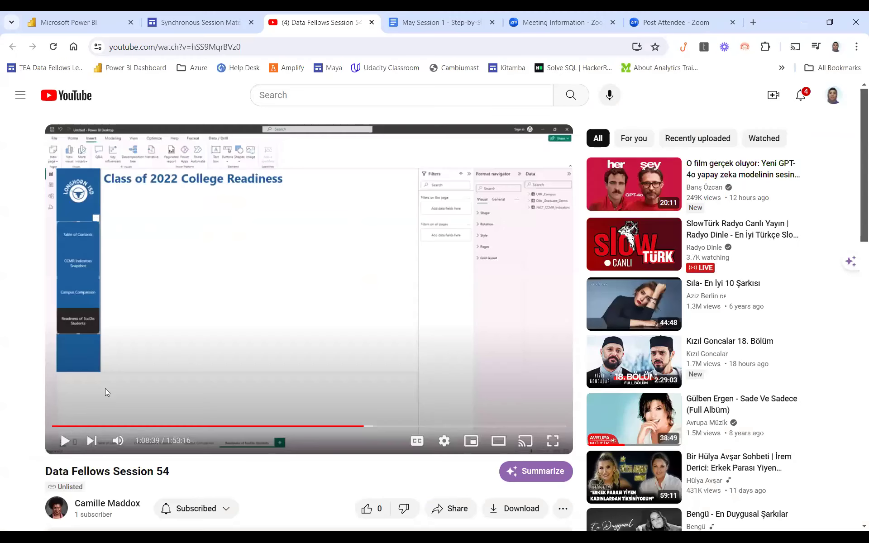
{"action": "left_click", "coordinate": [64, 440]}
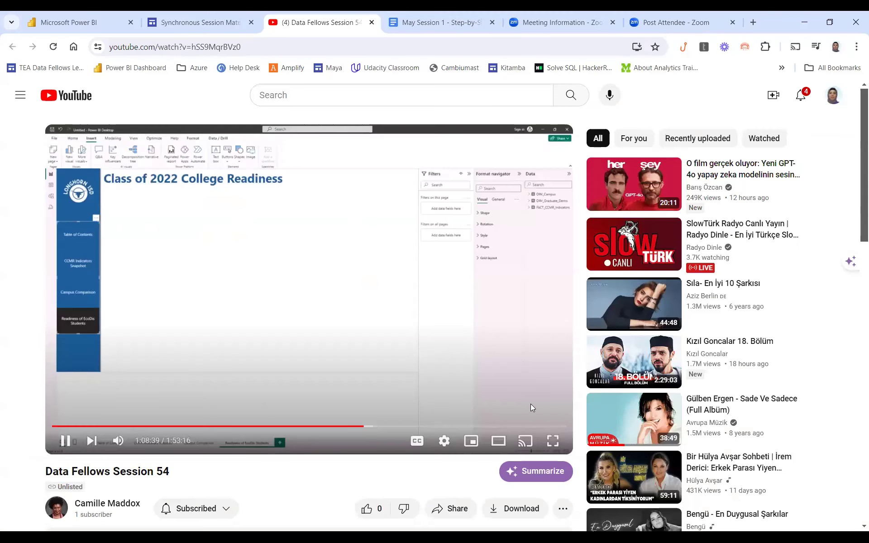
{"action": "left_click", "coordinate": [552, 440]}
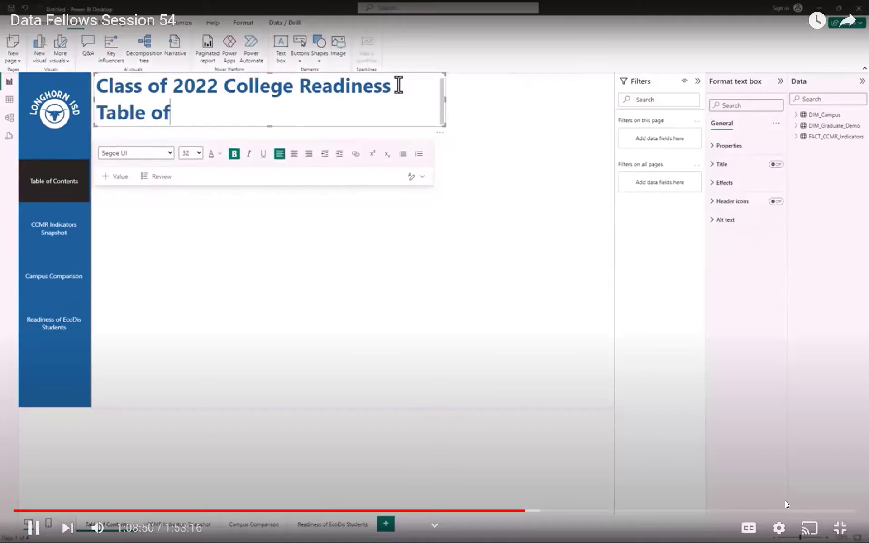
Set the video's playback speed to 1.75, watch through the CCMR Indicators Snapshot subtitle part, and pause playback.
{"action": "left_click", "coordinate": [779, 528]}
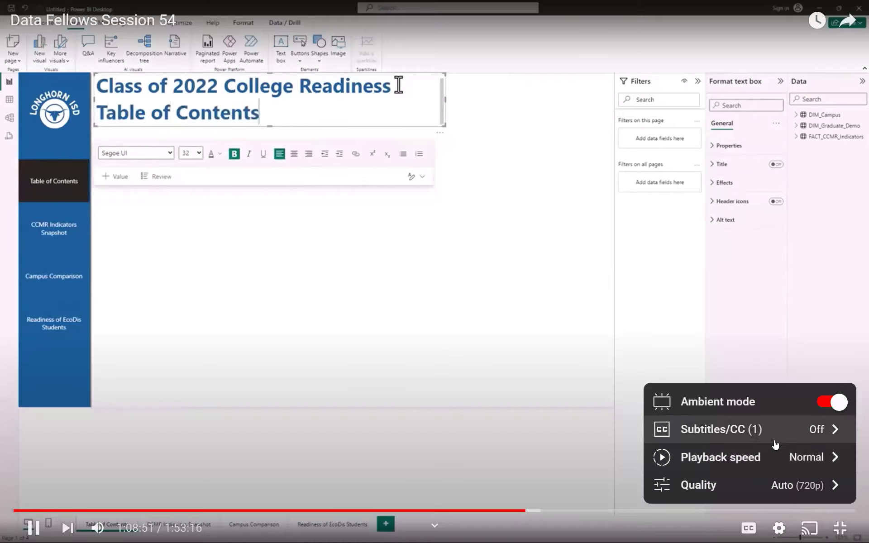
{"action": "left_click", "coordinate": [771, 464]}
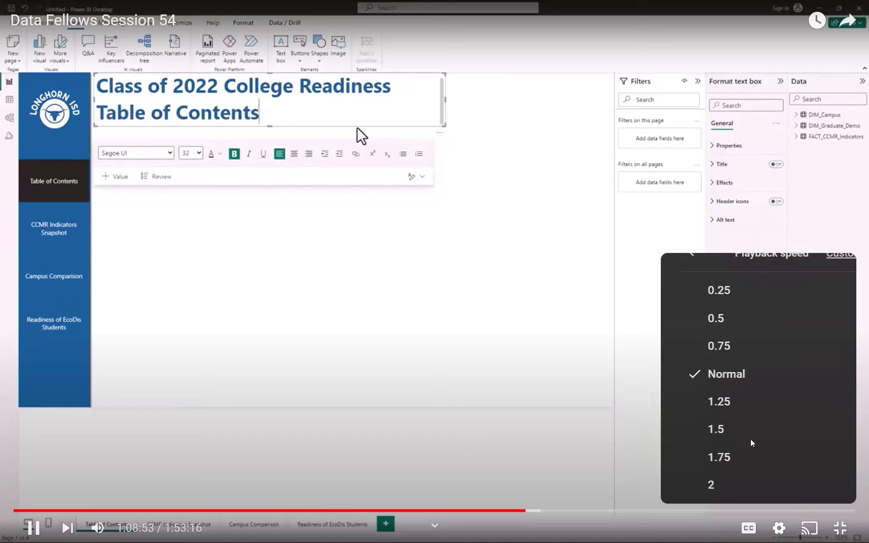
{"action": "left_click", "coordinate": [700, 464]}
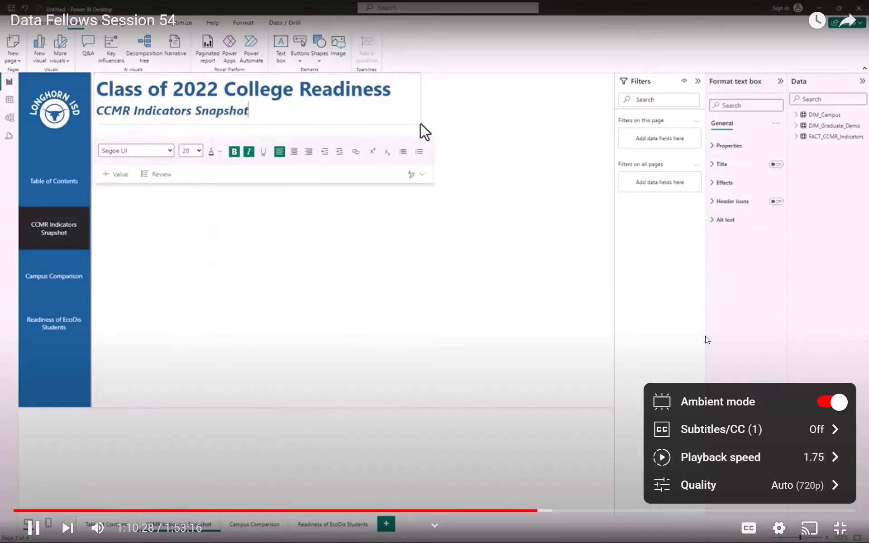
{"action": "left_click", "coordinate": [580, 351]}
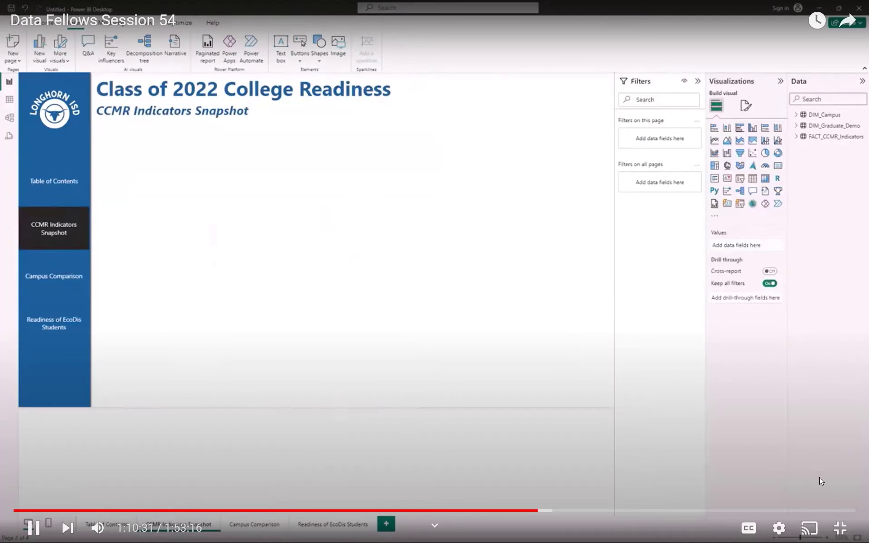
{"action": "left_click", "coordinate": [33, 529]}
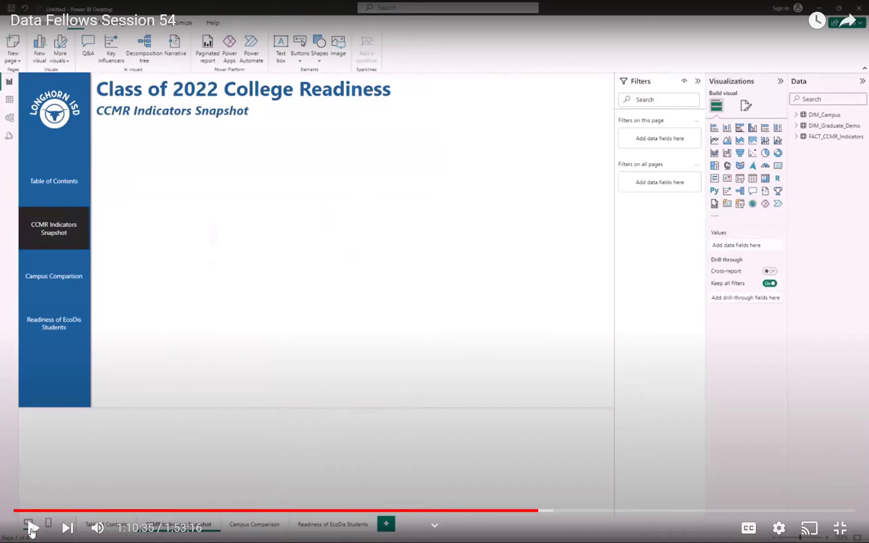